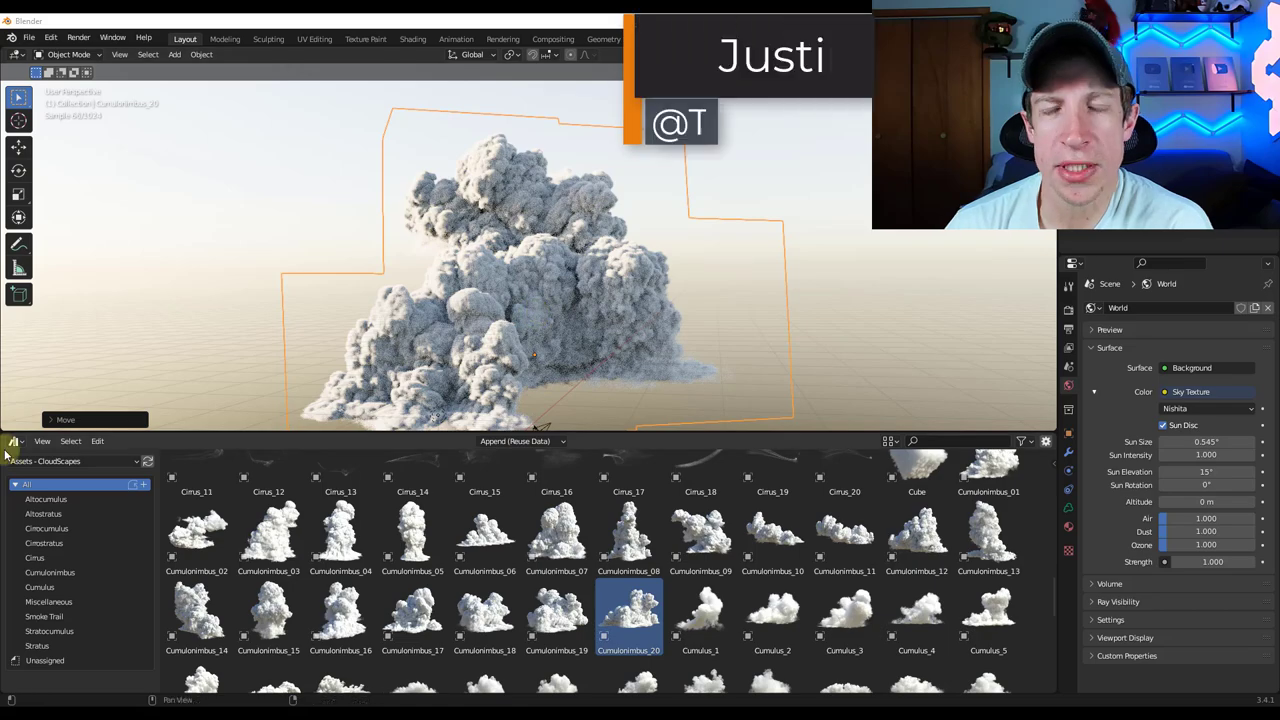
Step: Open the Cumulonimbus_20 cloud's material in the Shader Editor and change the Principled Volume density
left_click(57, 563)
scroll(451, 480, "up", 4)
left_click(450, 525)
type("1")
key("Return")
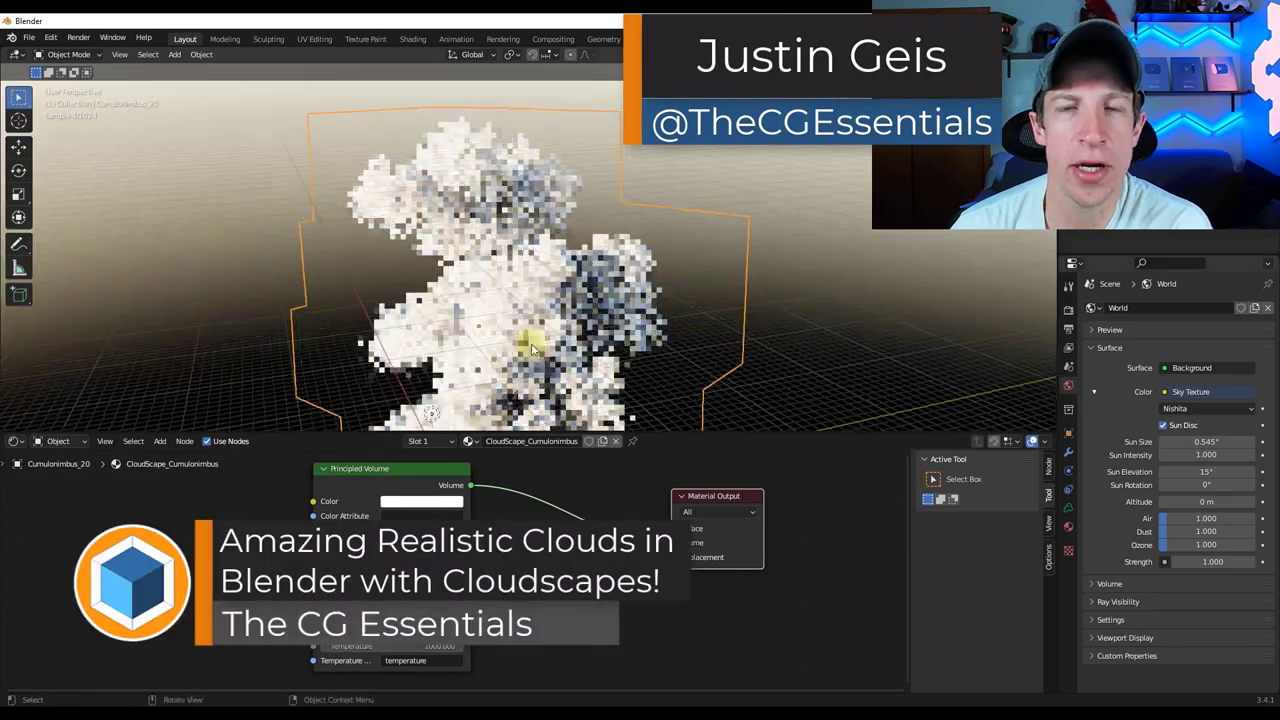
Step: Change the Principled Volume color of the Cumulonimbus_20 cloud from white to a neutral grey
middle_click_drag(528, 337, 424, 185)
left_click(421, 501)
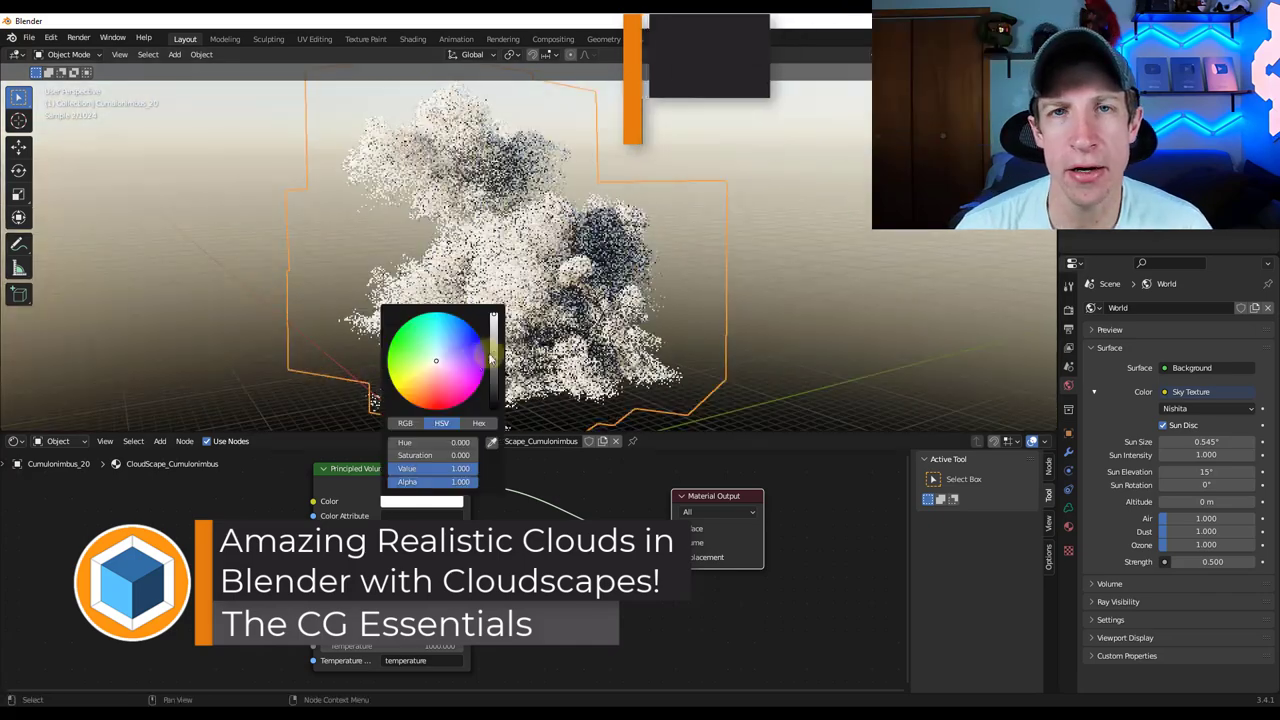
mouse_move(430, 370)
left_mouse_down()
mouse_move(420, 375)
mouse_move(434, 352)
left_mouse_up()
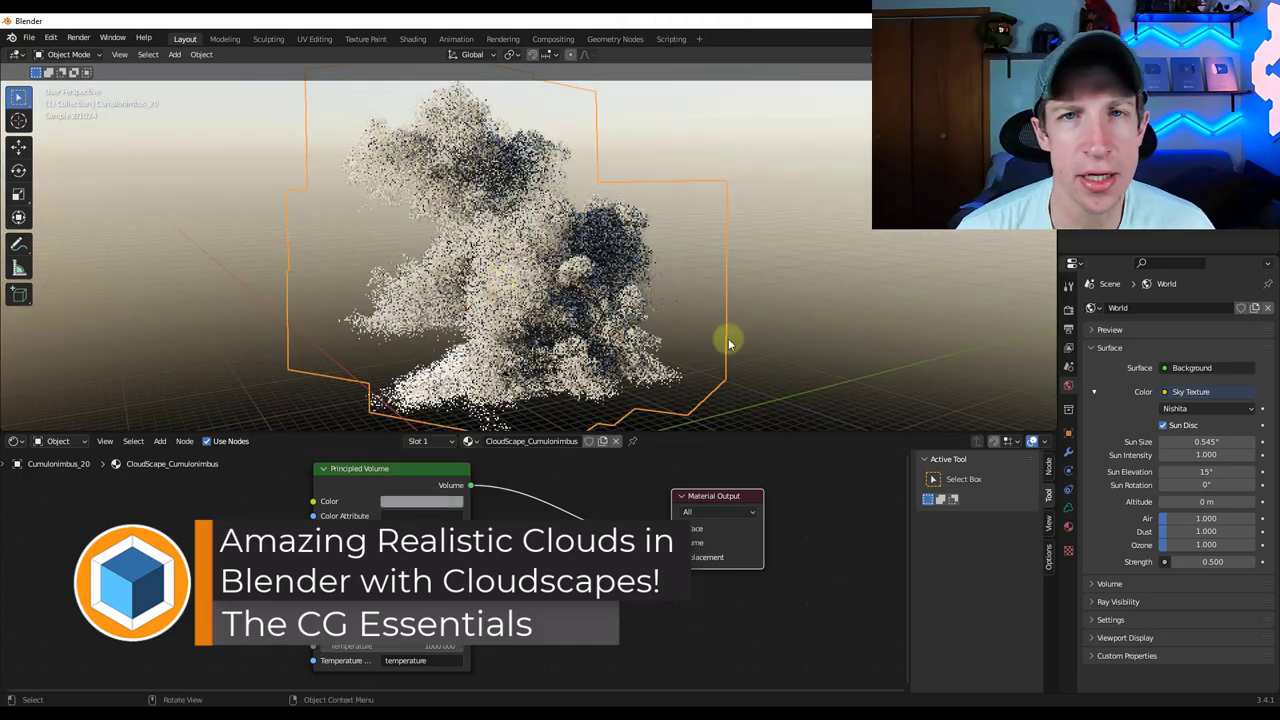
Step: Raise the cloud's Principled Volume anisotropy to 0.255, and lower it again
middle_click_drag(729, 337, 420, 409)
left_click_drag(400, 560, 415, 565)
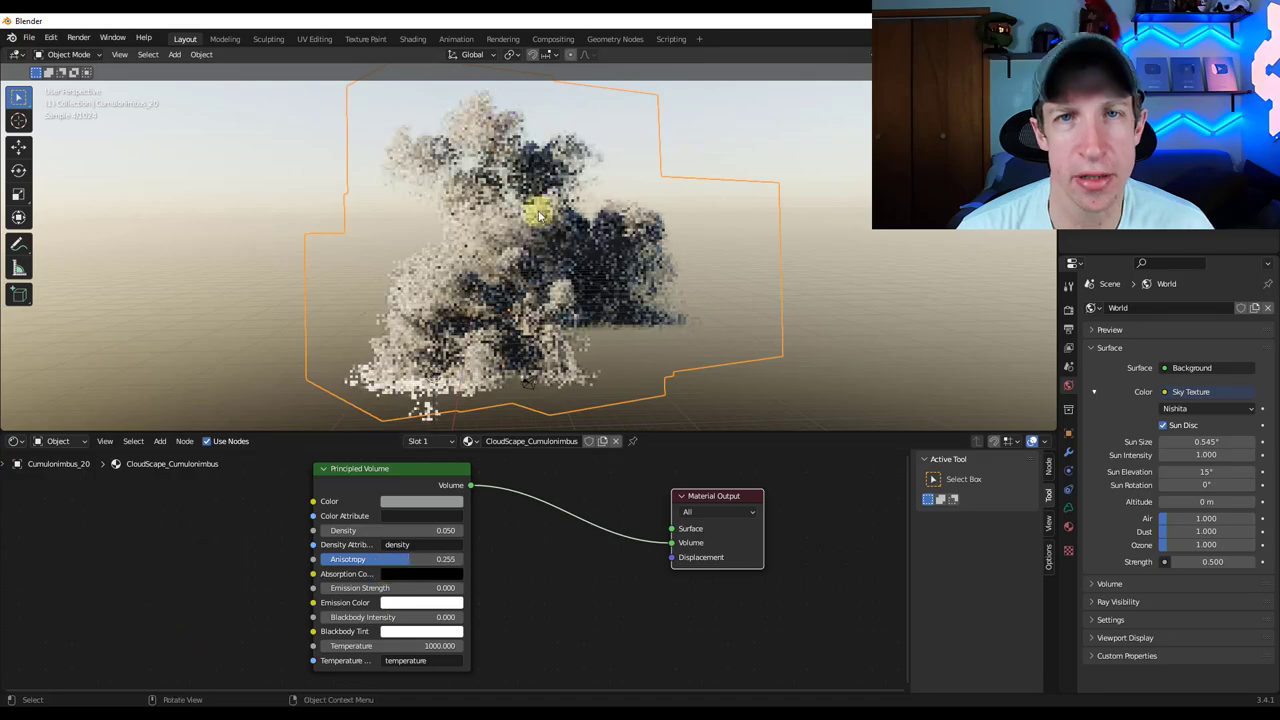
left_click_drag(400, 560, 343, 563)
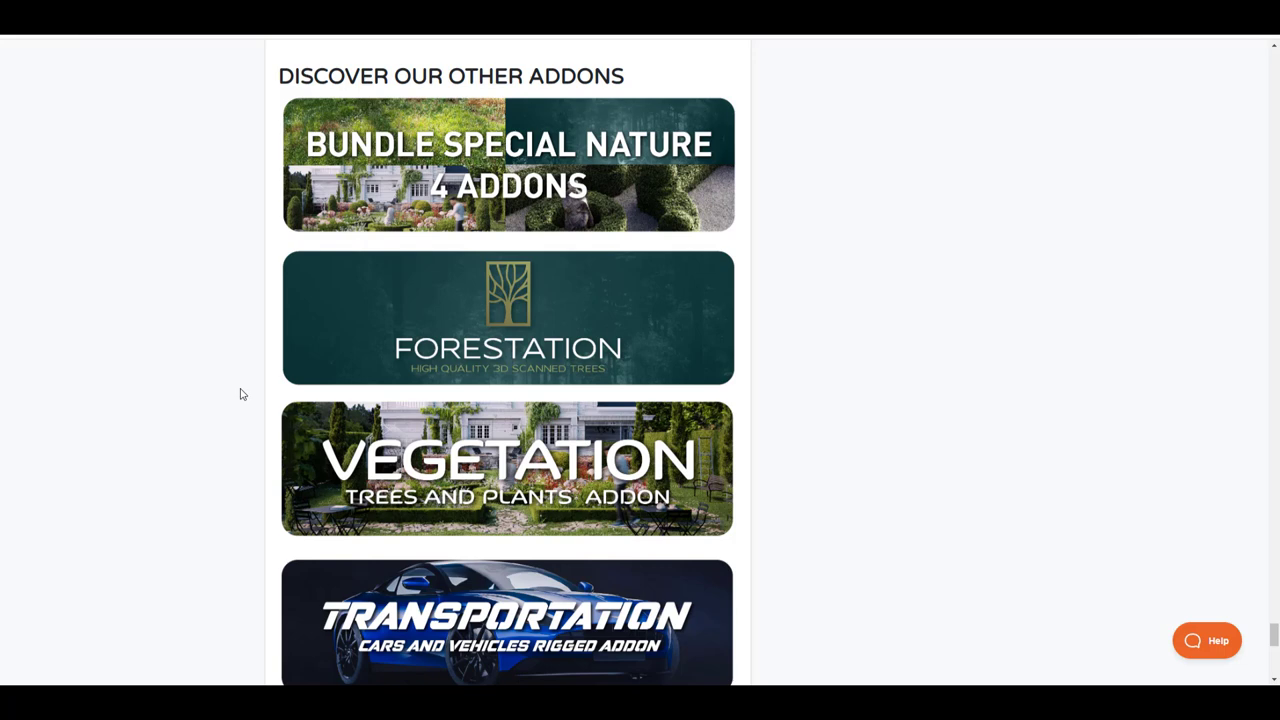
Step: Look through the creator's other add-ons at the end of the Blender Market Cloudscapes product page and return to its start
scroll(251, 385, "down", 5)
scroll(260, 366, "down", 2)
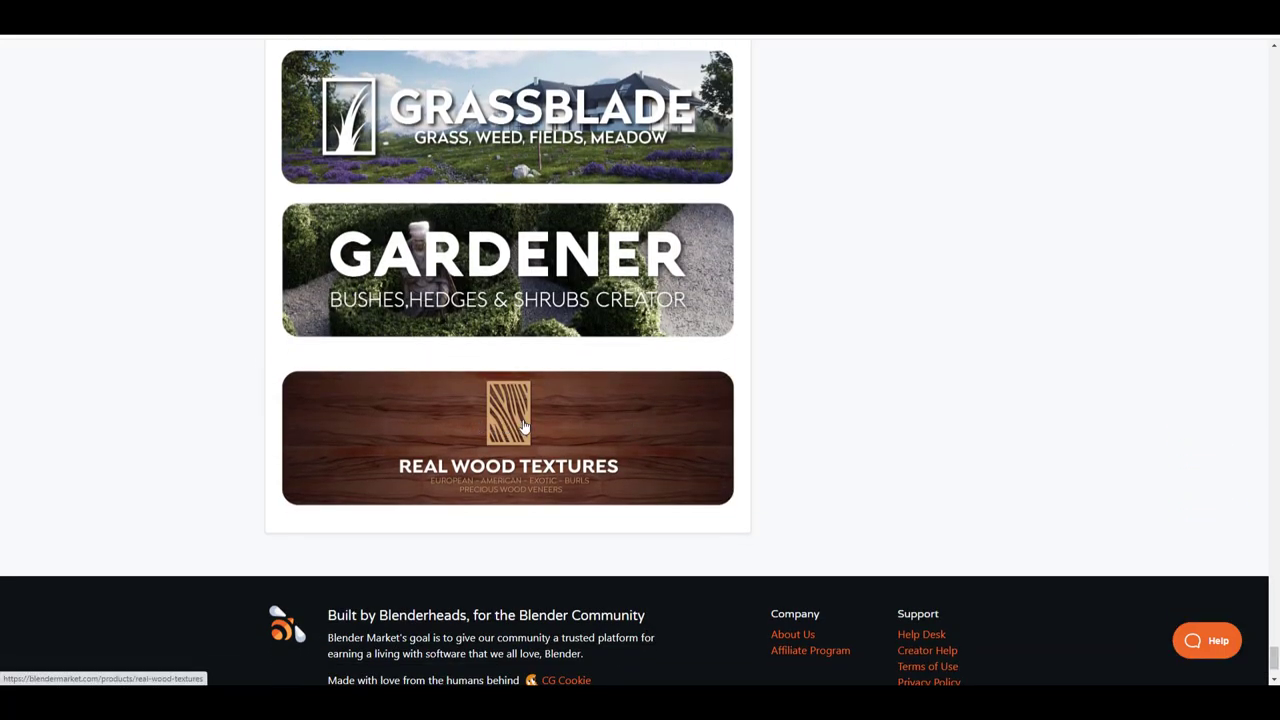
left_click(1275, 530)
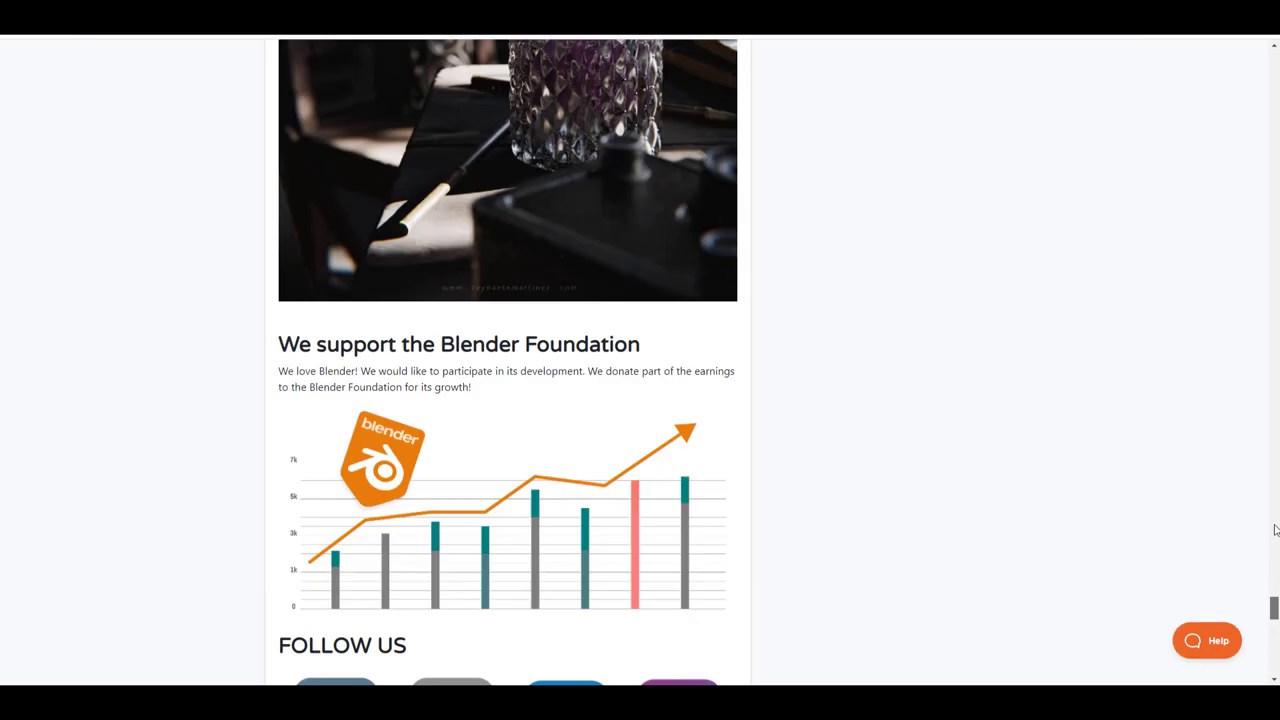
left_click_drag(1275, 607, 1275, 62)
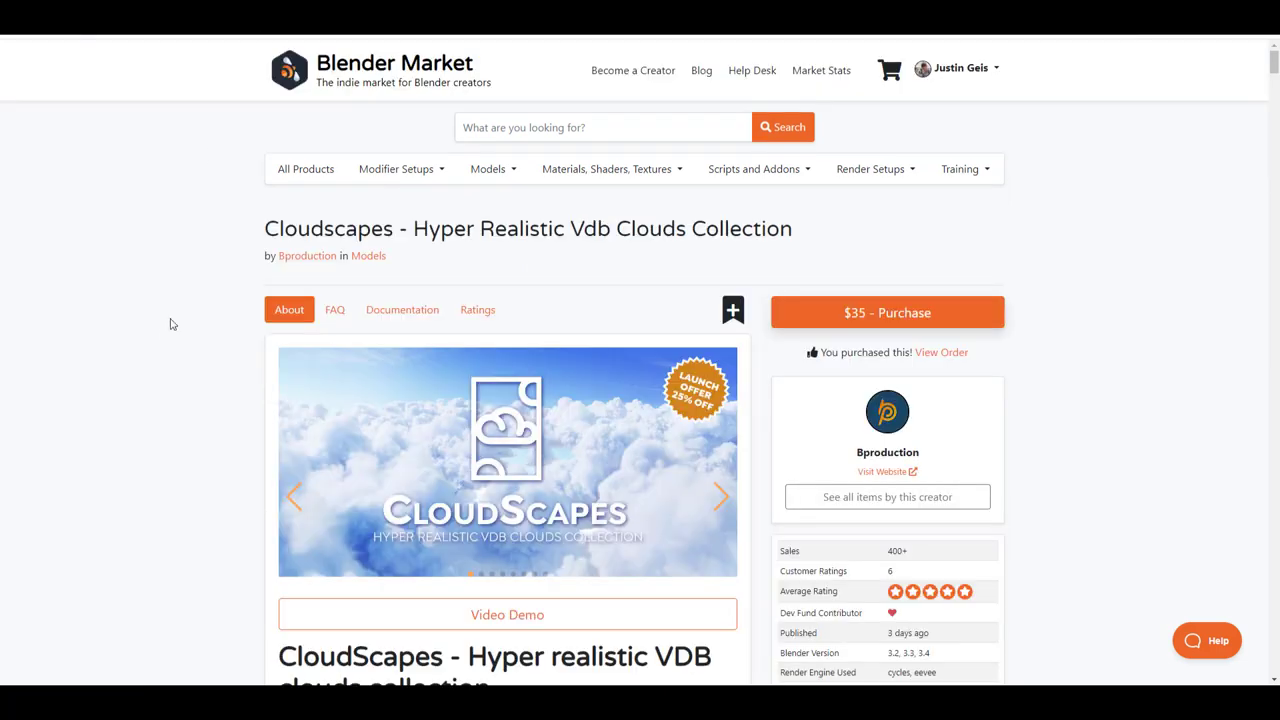
Step: Read the CloudScapes product description, including its cloud categories, render engine compatibility and launch offer
scroll(169, 325, "down", 2)
scroll(169, 325, "down", 1)
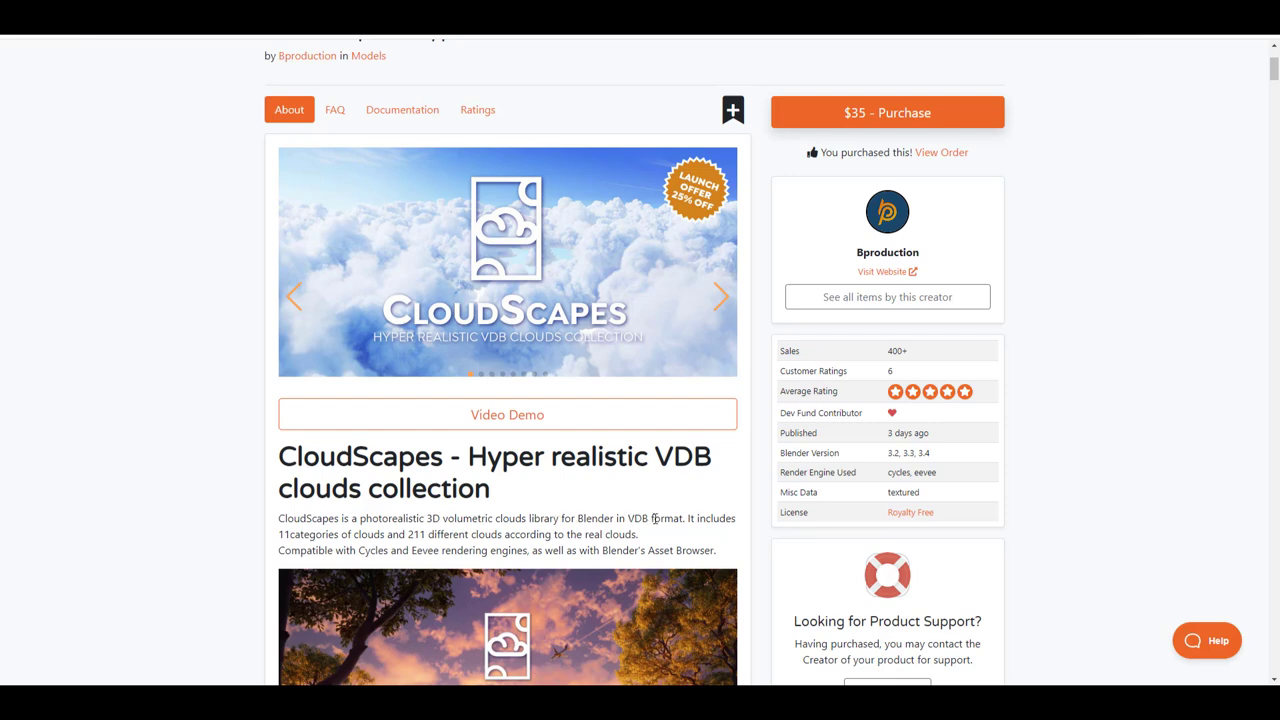
scroll(588, 531, "down", 2)
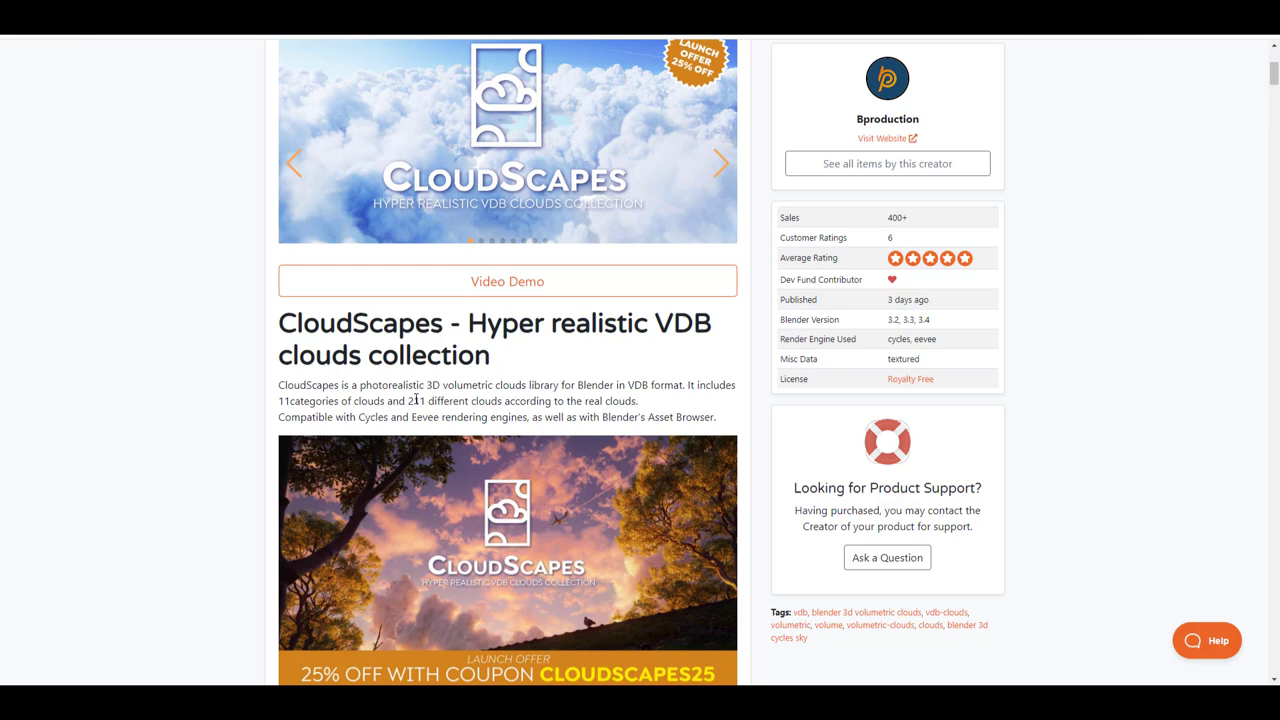
scroll(420, 395, "down", 3)
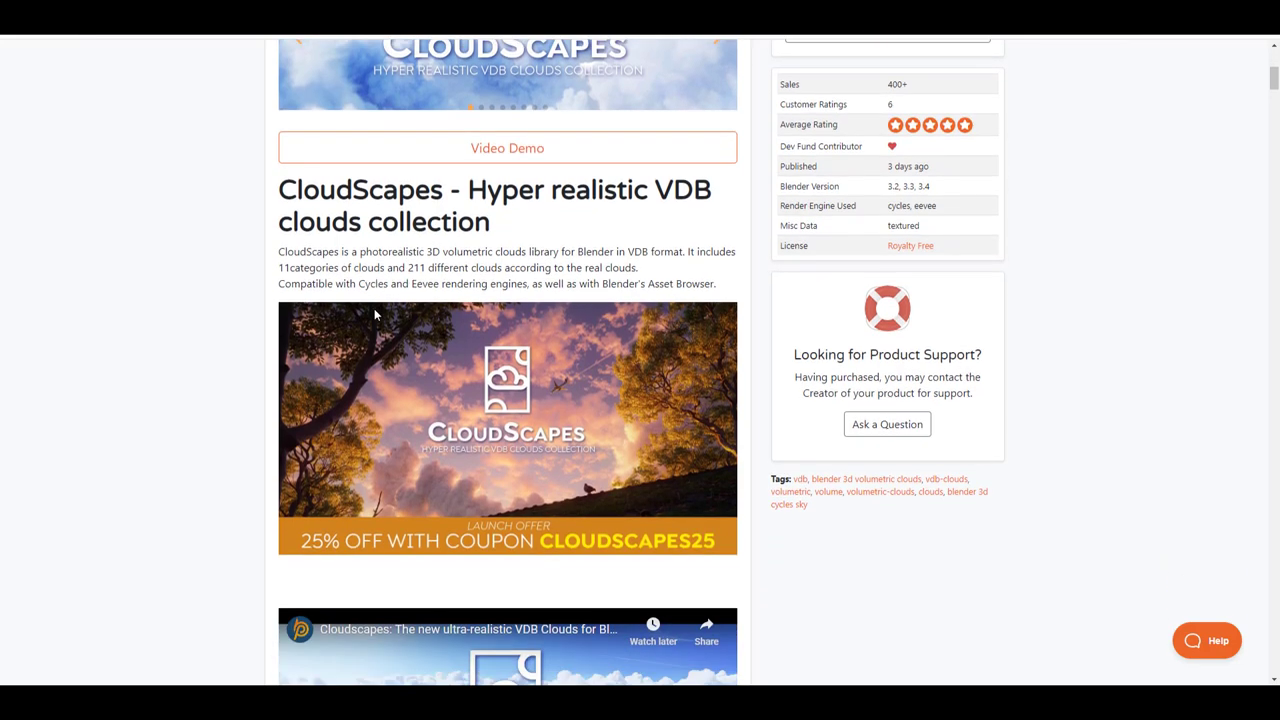
left_click_drag(440, 284, 358, 285)
left_click(343, 283)
scroll(480, 440, "down", 2)
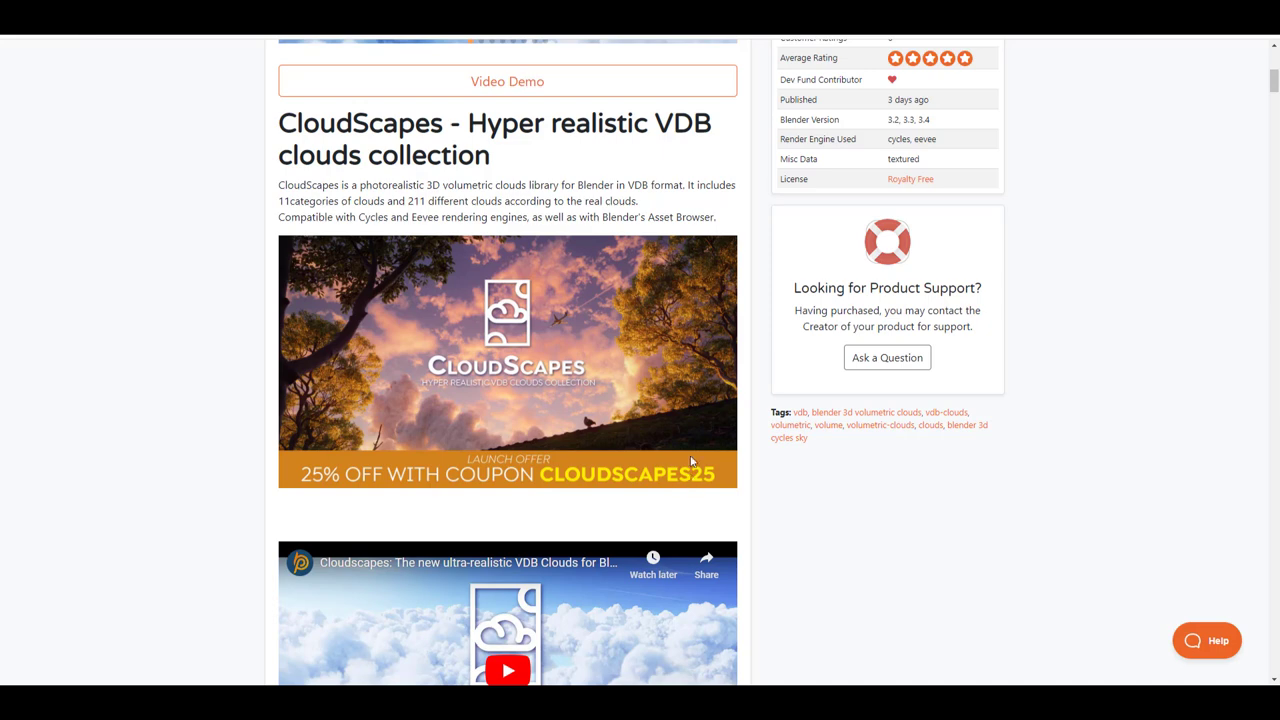
Step: Examine the product page's catalog of clouds, from Stratocumulus through Altocumulus, Cumulonimbus and Cirrostratus to Cirrocumulus
scroll(237, 223, "down", 10)
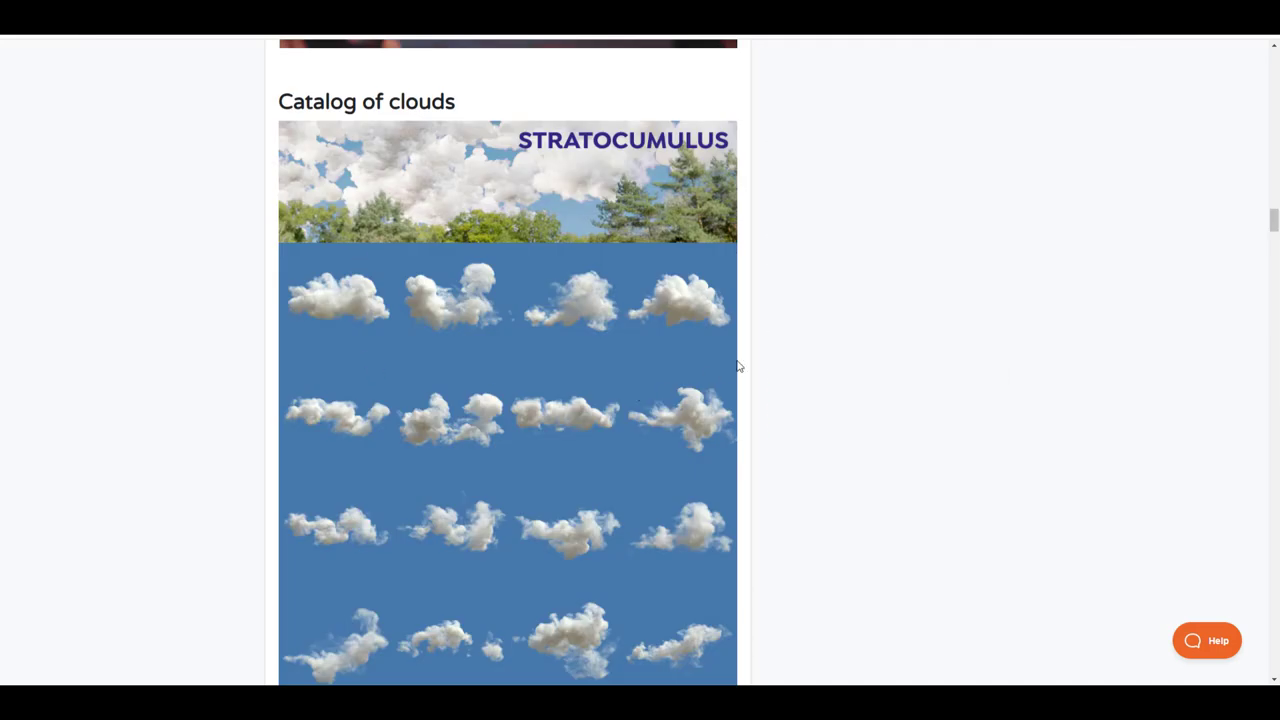
scroll(743, 366, "down", 9)
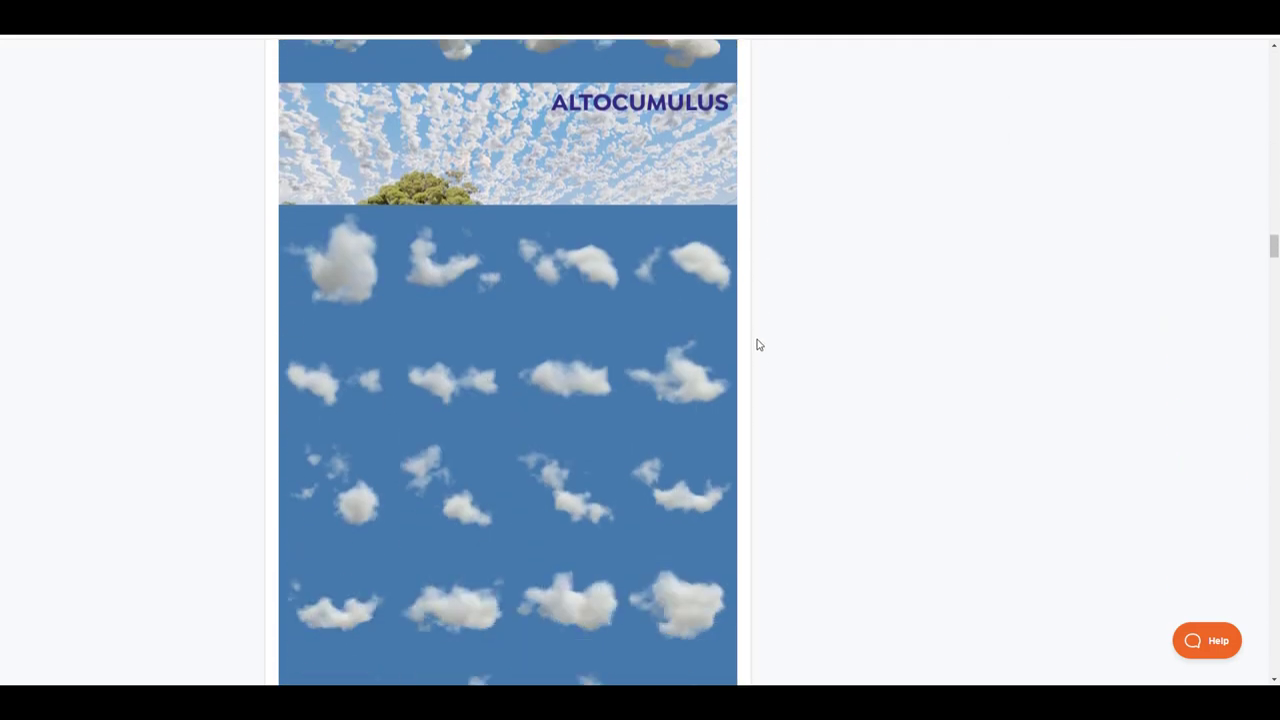
scroll(763, 338, "down", 10)
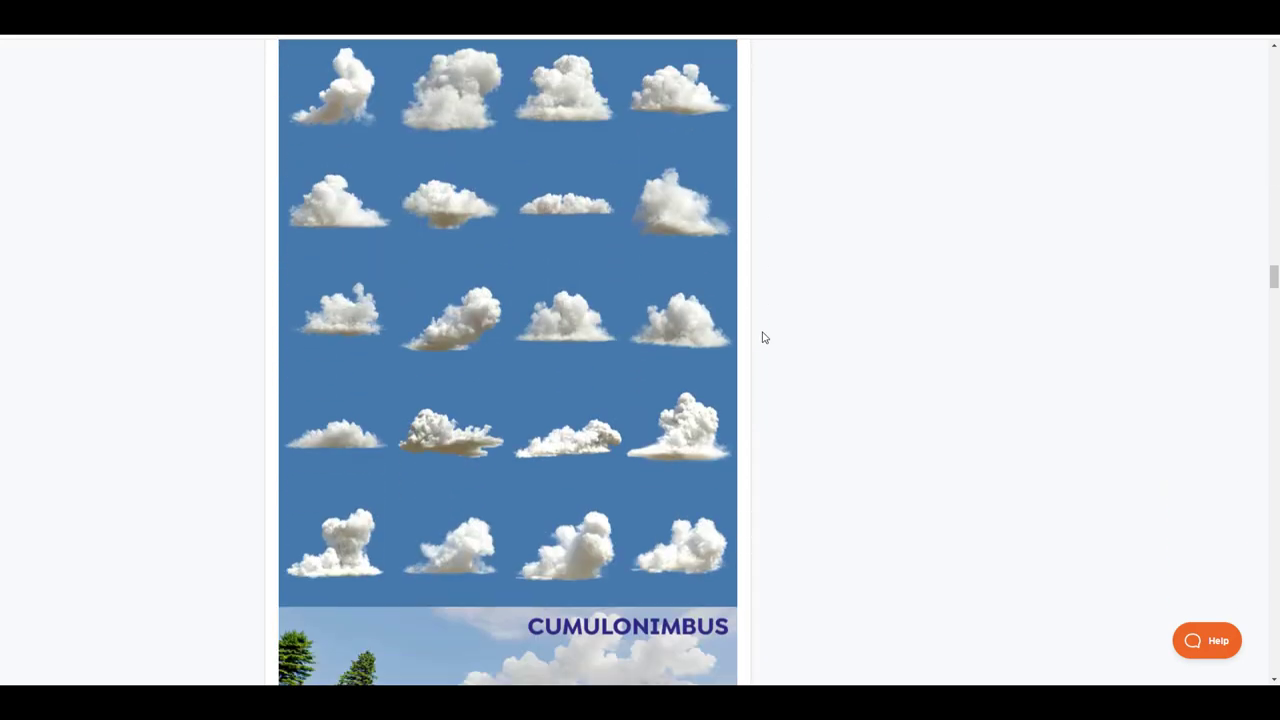
scroll(760, 338, "down", 4)
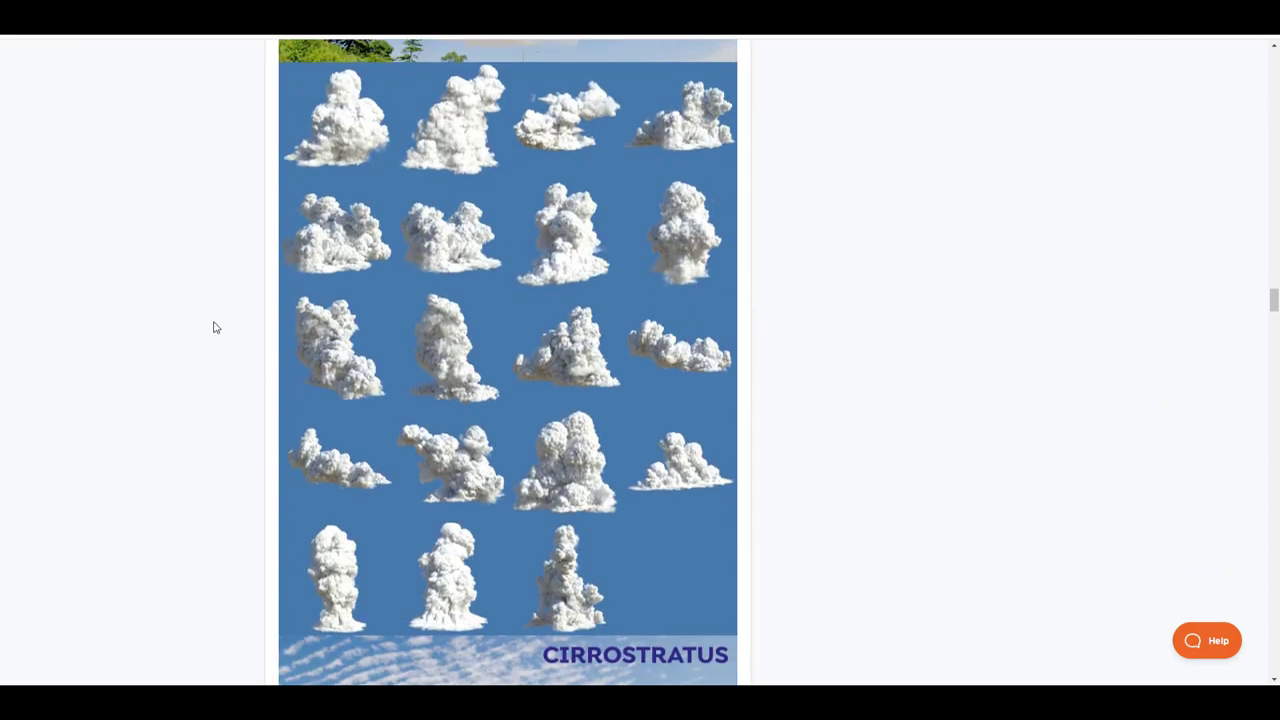
scroll(240, 405, "down", 5)
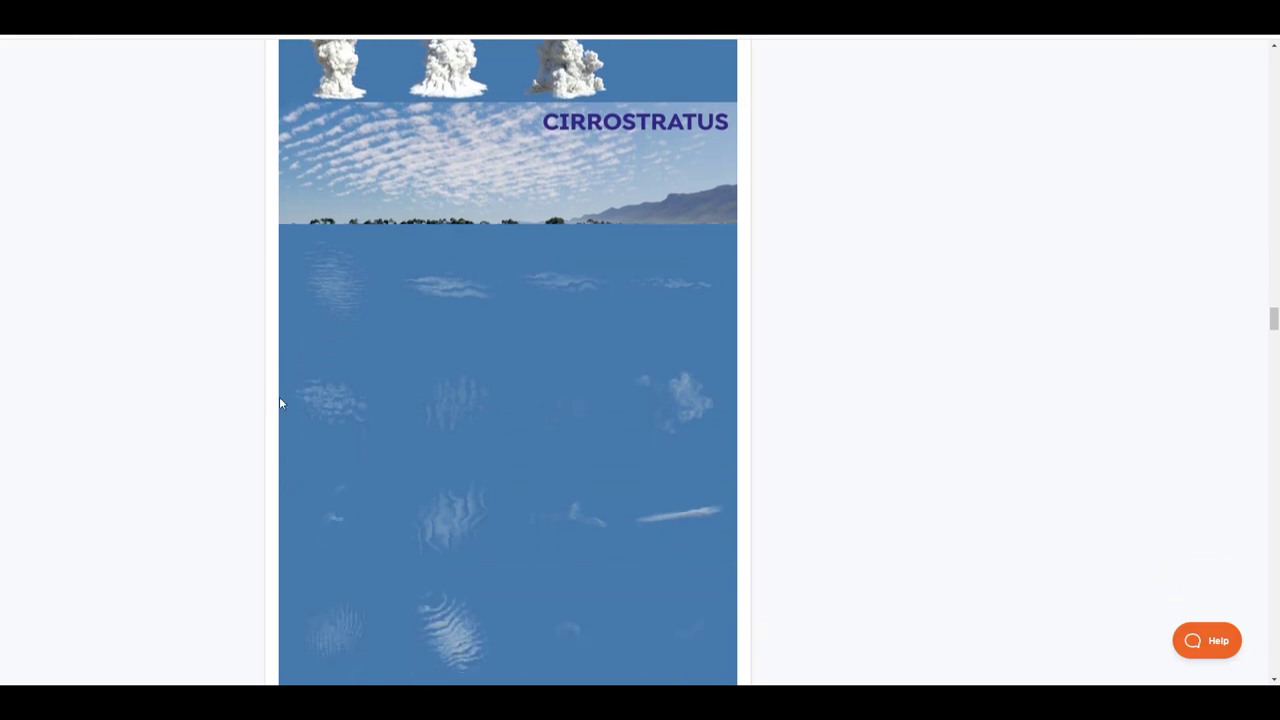
scroll(364, 362, "down", 12)
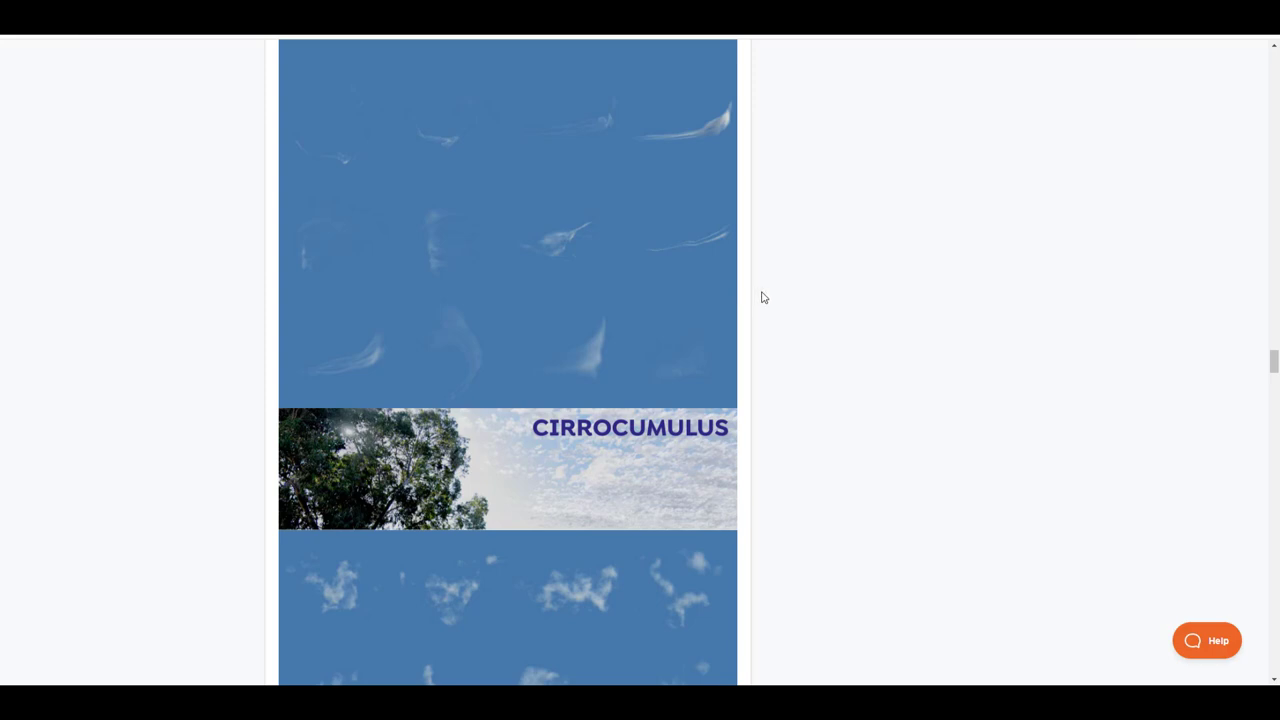
Step: View the Cloudscapes product's documentation with the installation and use tutorial link
left_click_drag(1273, 362, 1273, 57)
left_click(403, 312)
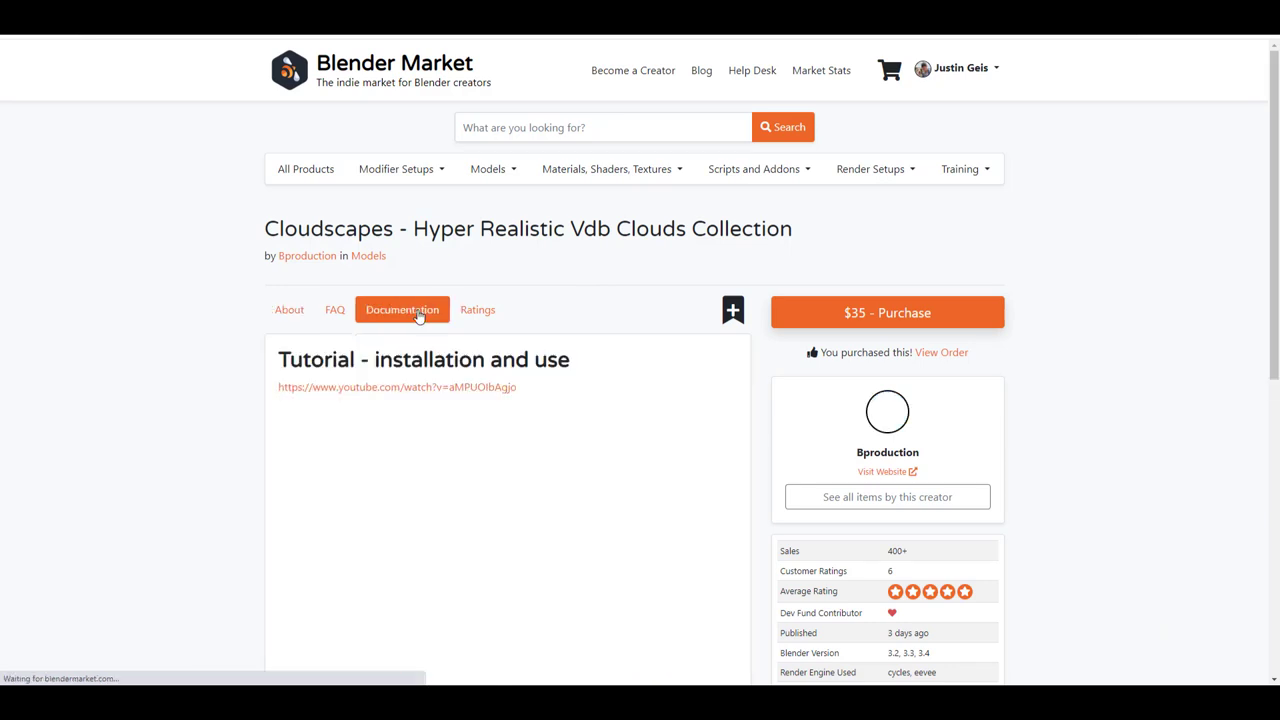
scroll(250, 333, "down", 1)
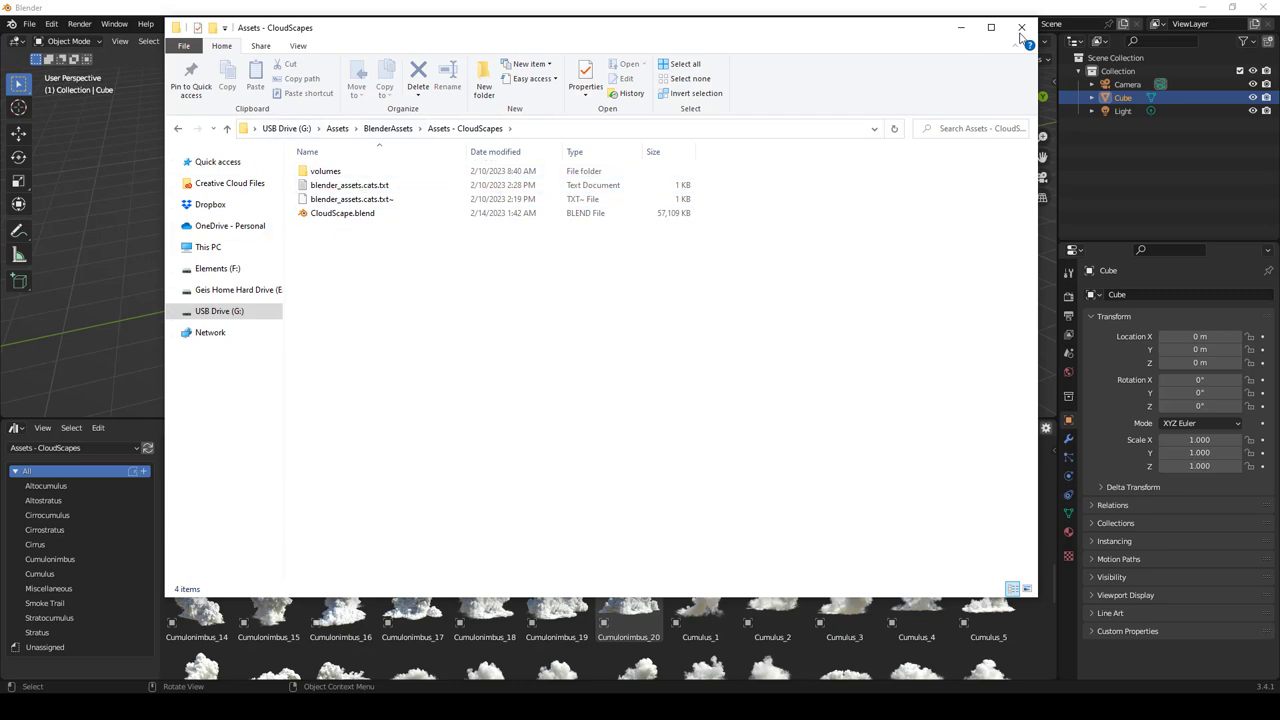
Step: Close the CloudScapes folder window in Blender, review the asset library file paths in the preferences, and close them
left_click(1021, 27)
left_click(52, 25)
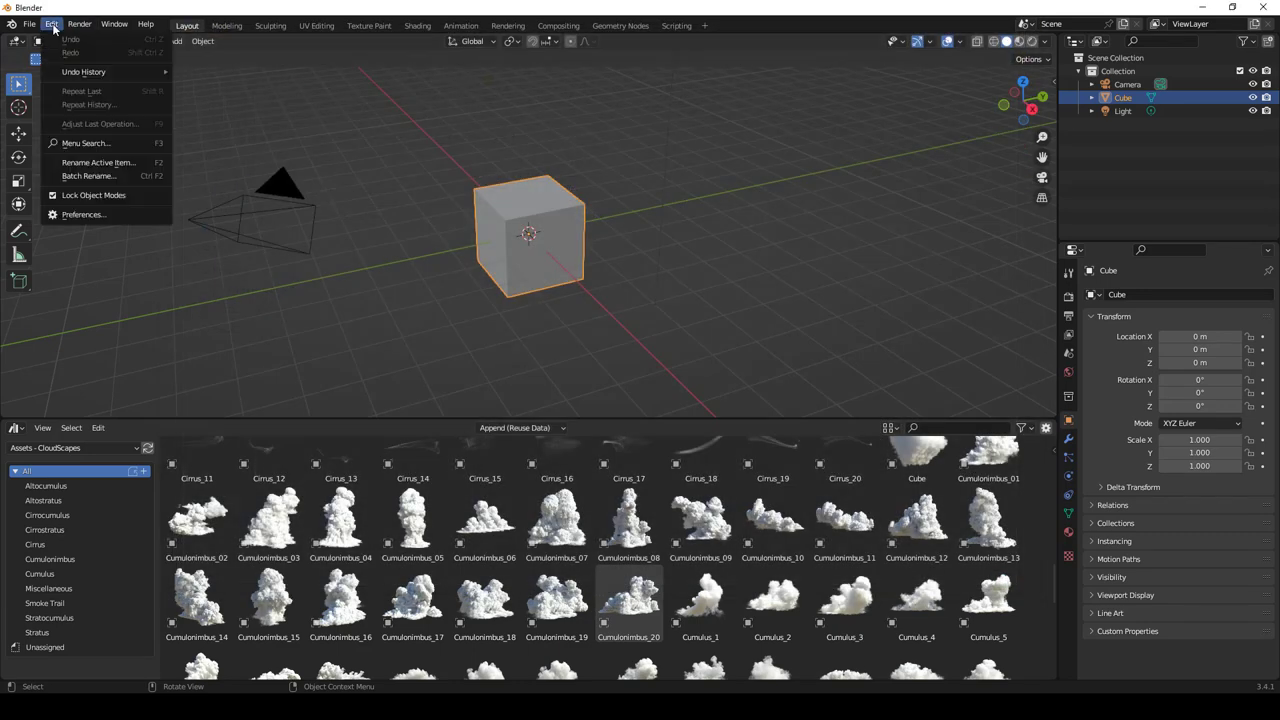
left_click(80, 216)
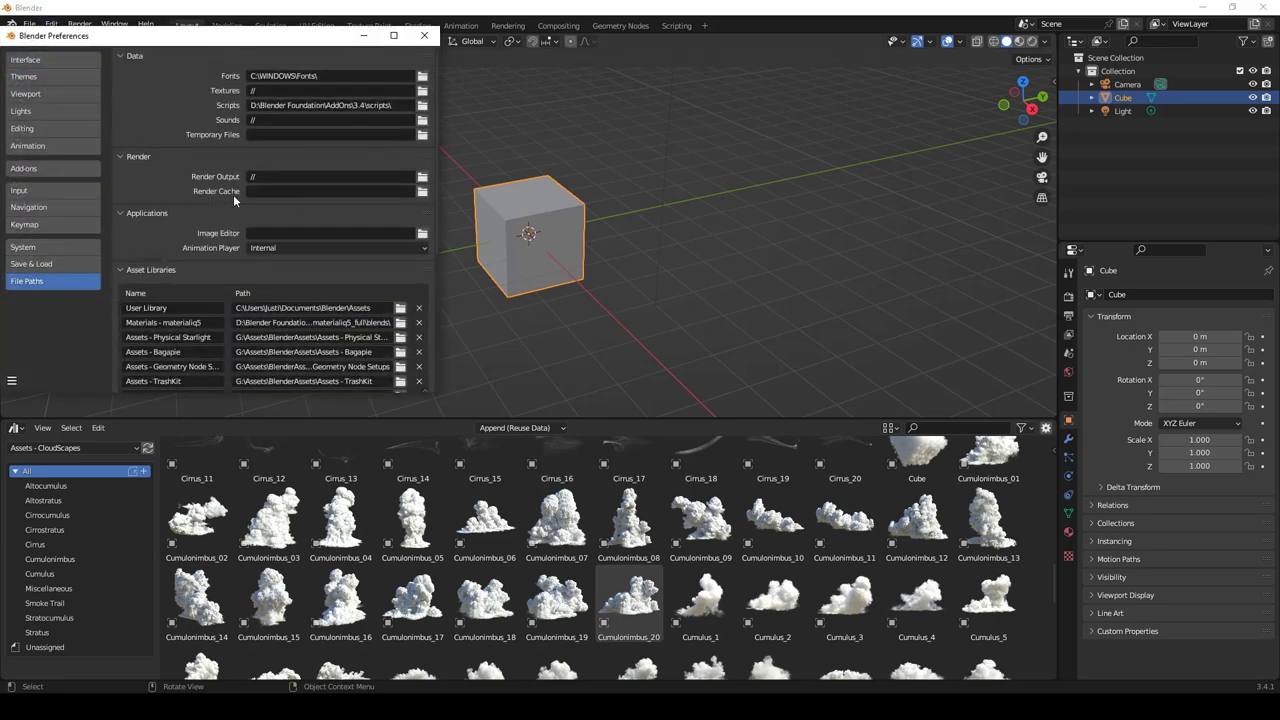
scroll(236, 190, "down", 8)
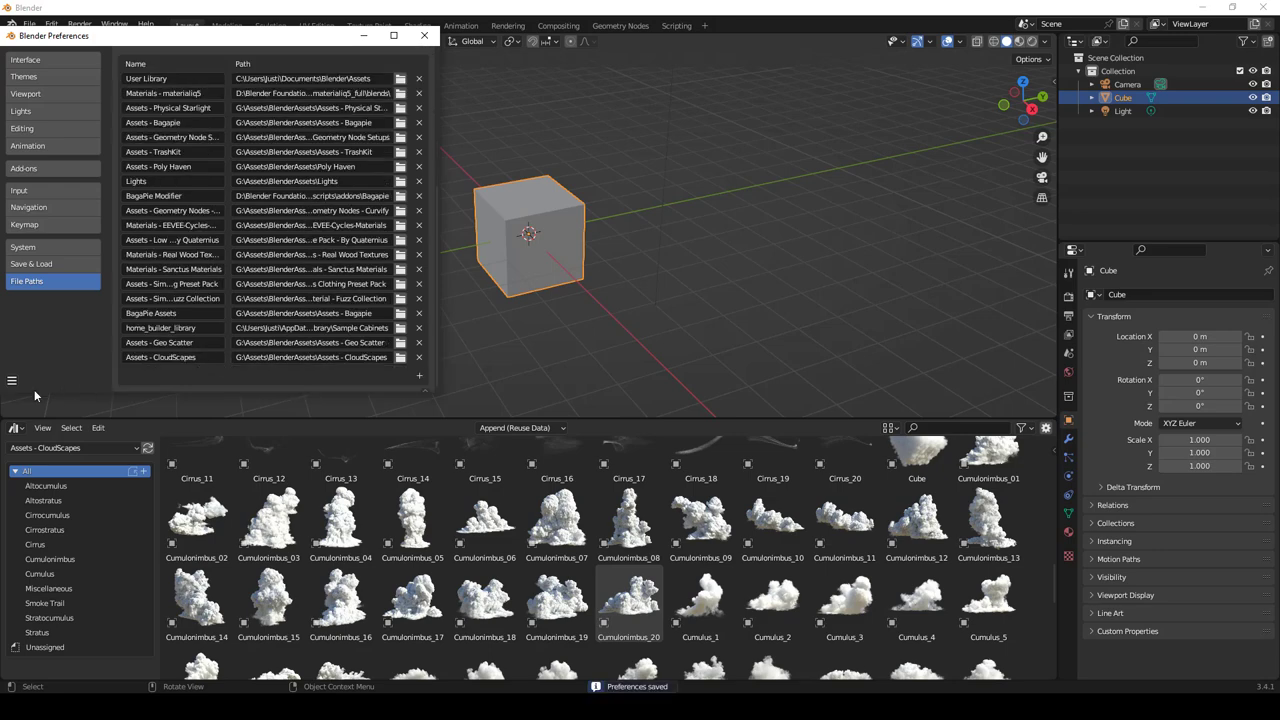
left_click(424, 35)
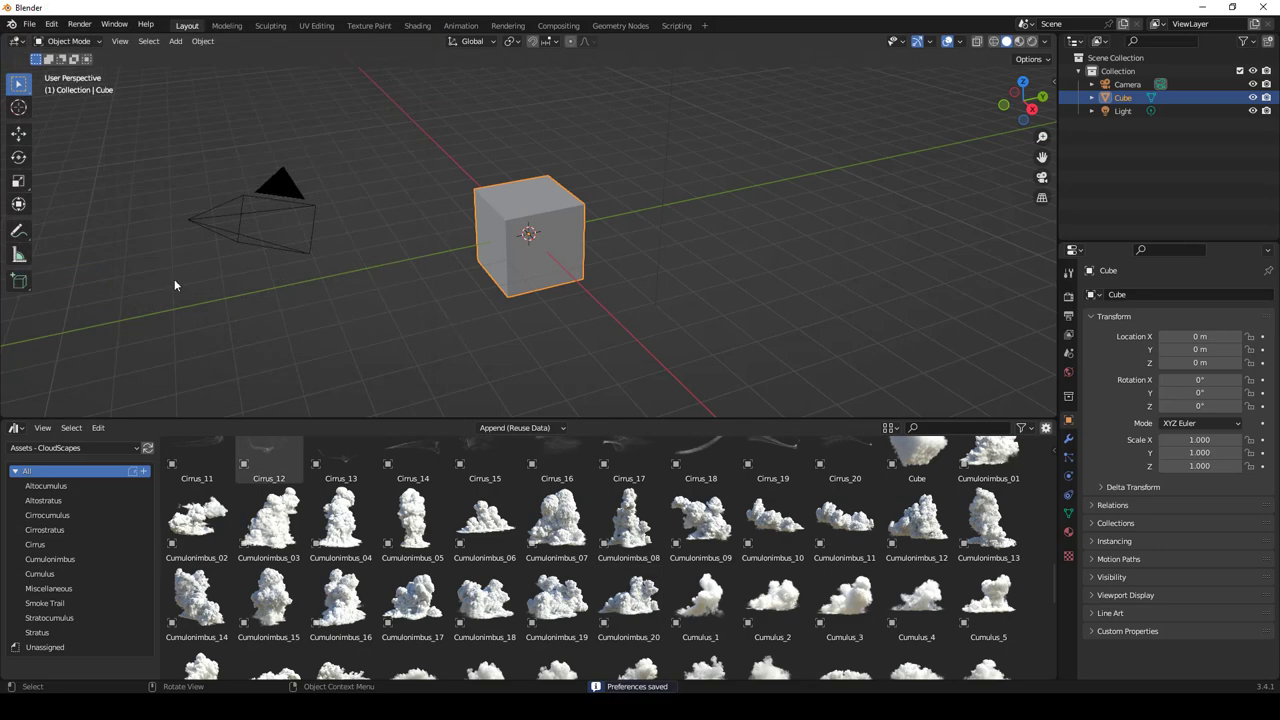
Step: Choose the Assets - CloudScapes library in the asset browser and look through all its clouds
left_click(106, 447)
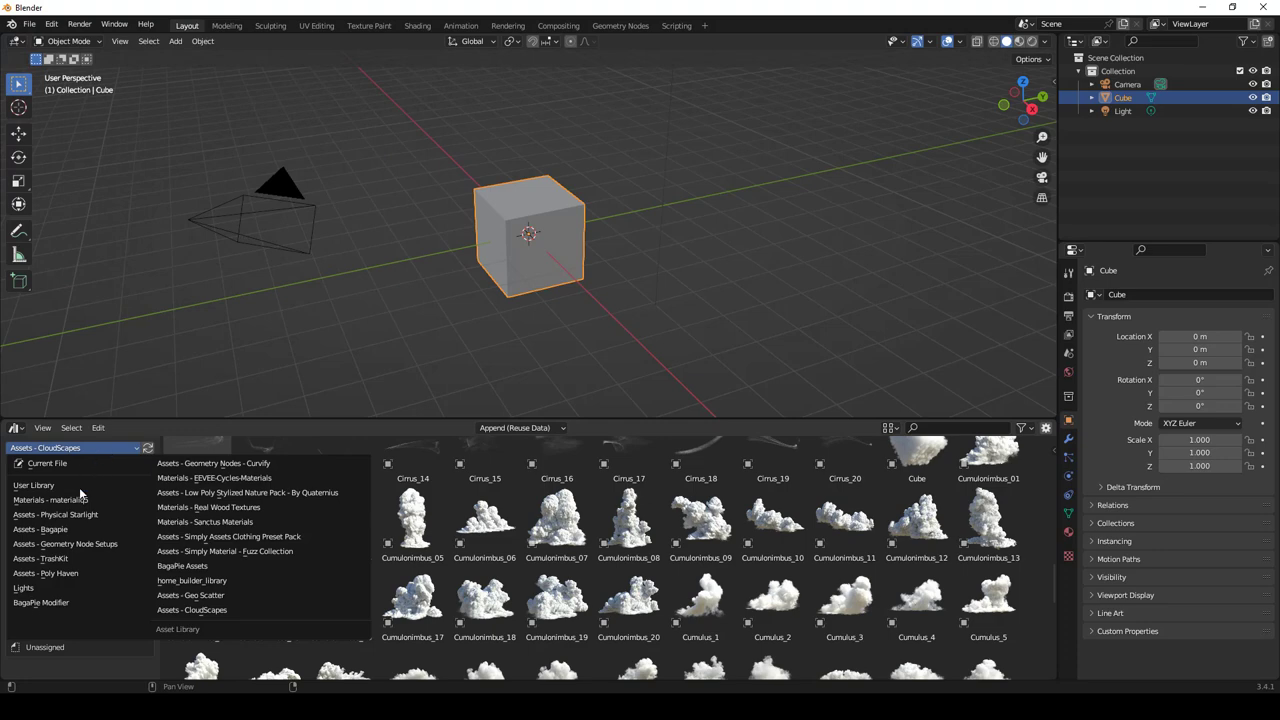
left_click(200, 612)
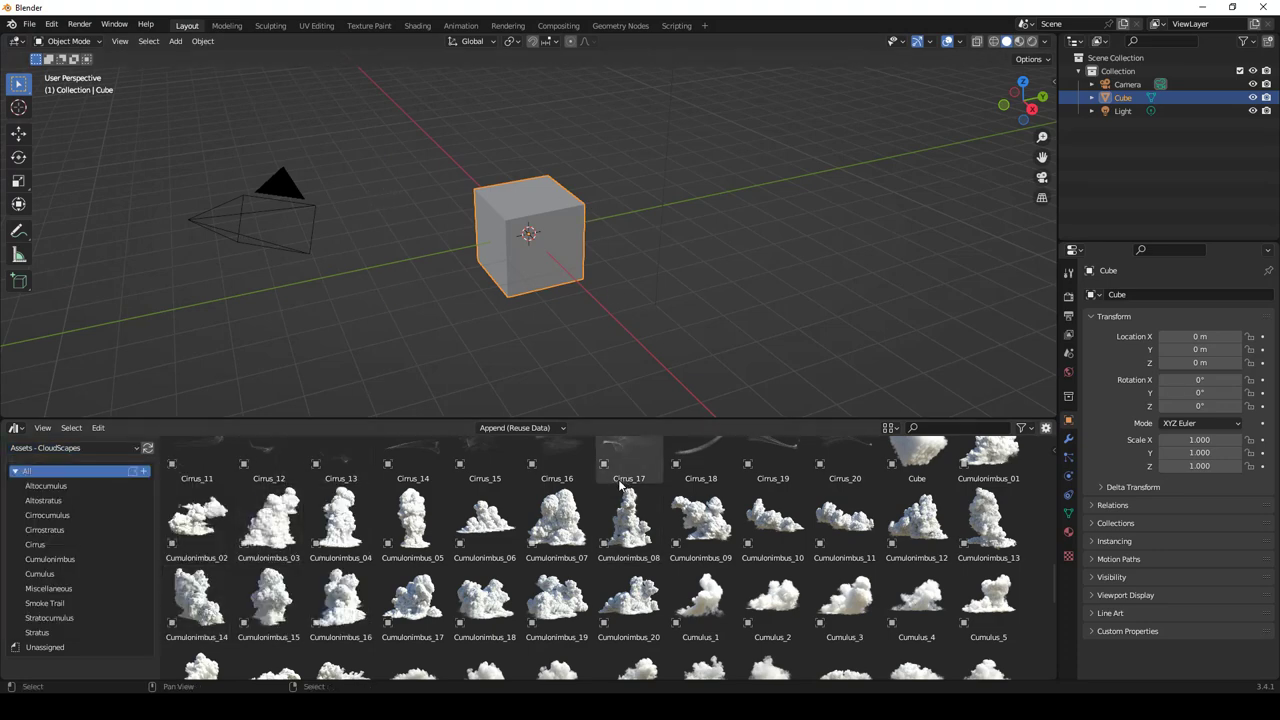
scroll(575, 541, "up", 15)
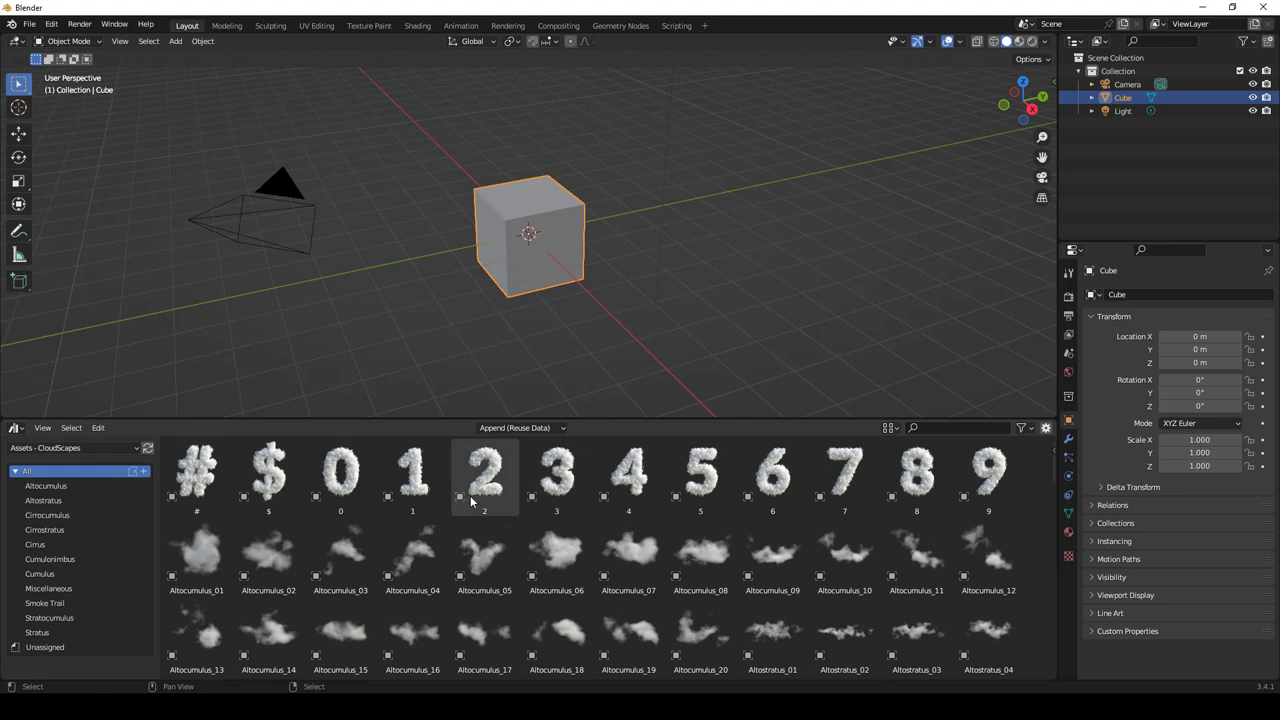
scroll(415, 566, "down", 7)
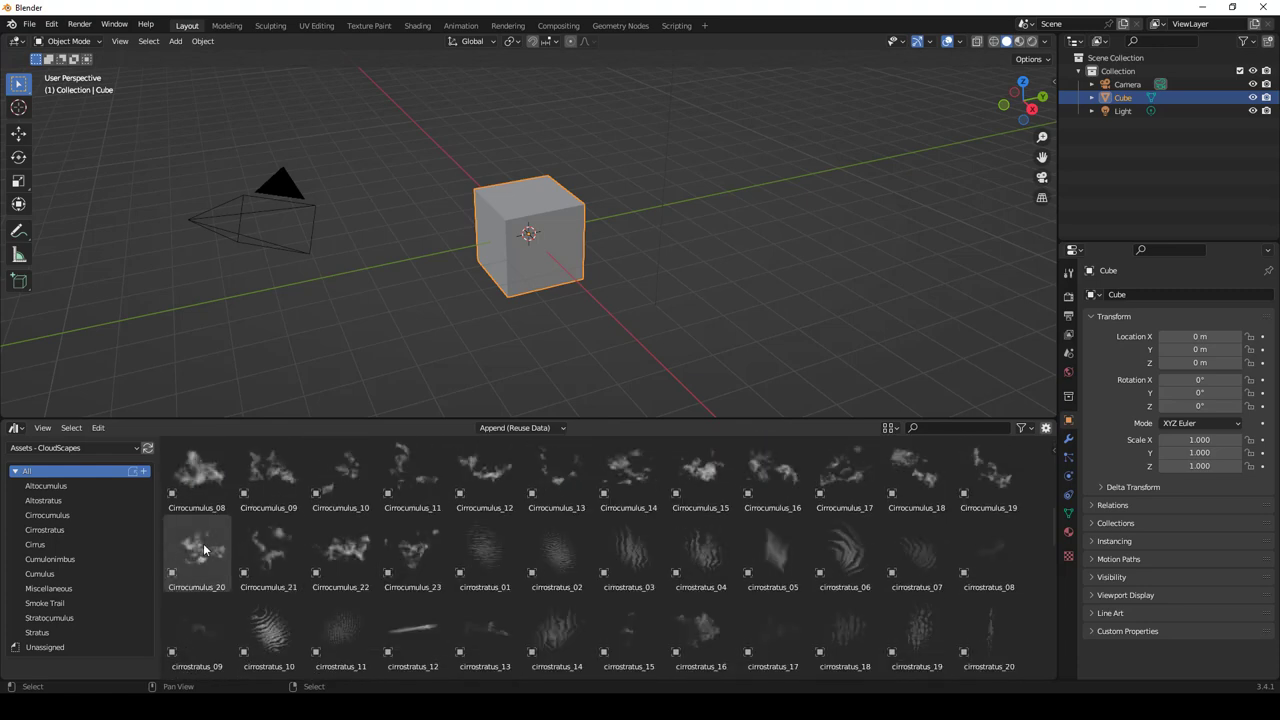
scroll(340, 553, "down", 12)
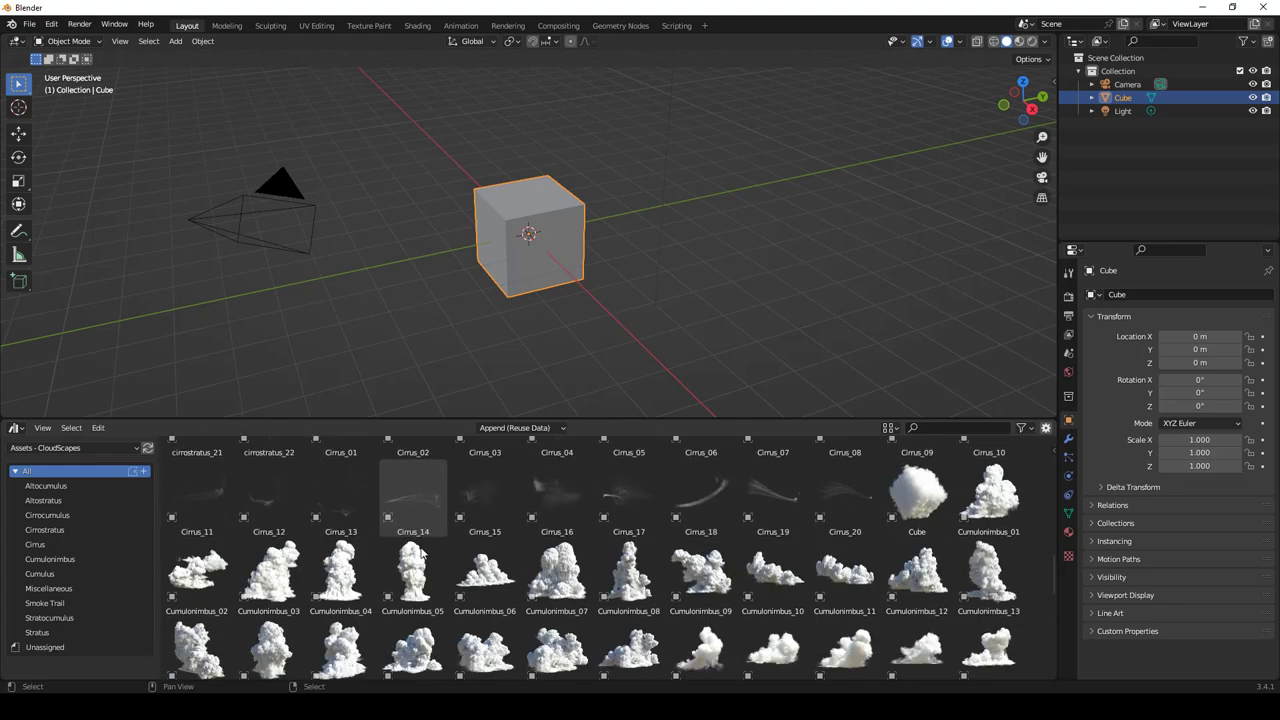
scroll(424, 553, "down", 10)
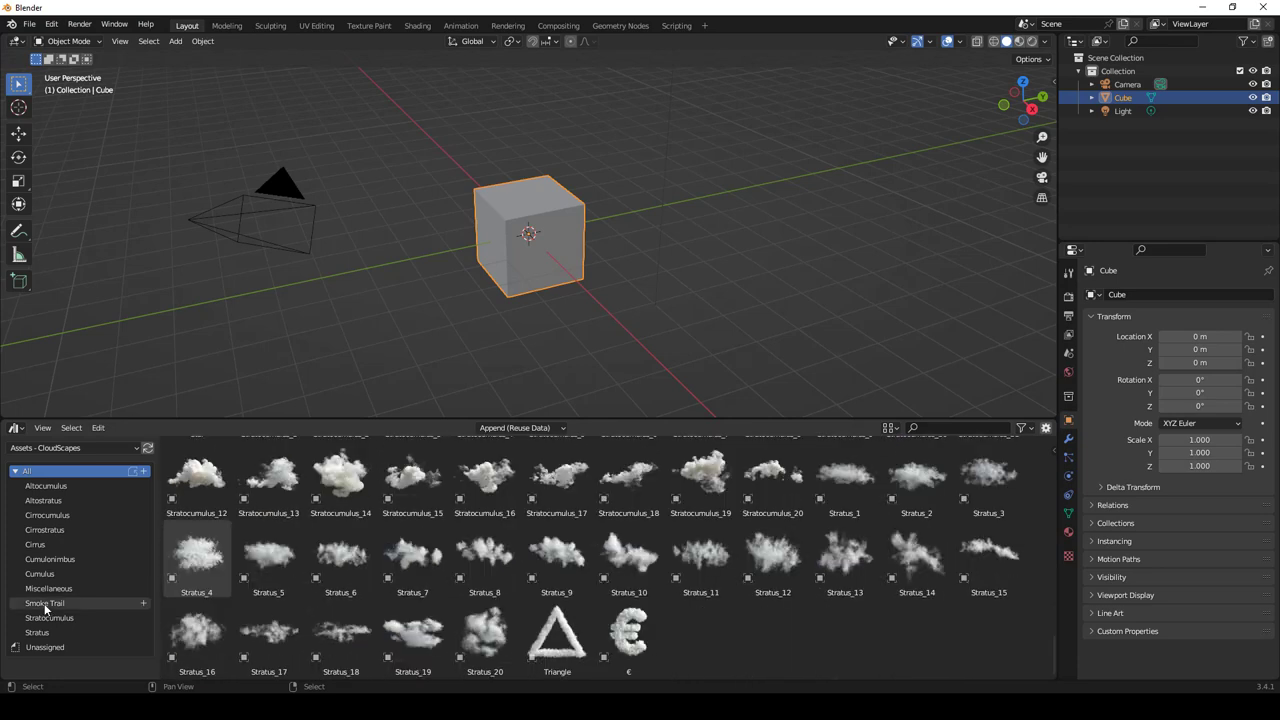
Step: View the Smoke Trail and Cirrus catalogs of the CloudScapes library
left_click(45, 604)
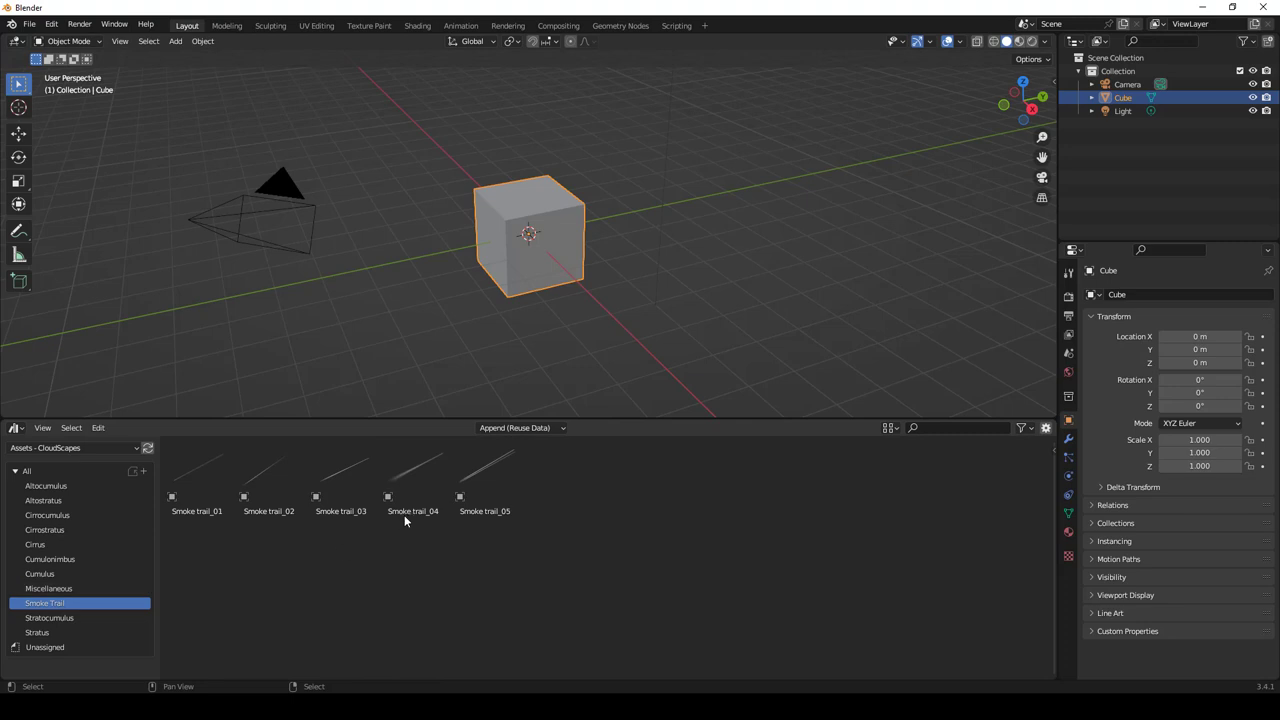
left_click(414, 471)
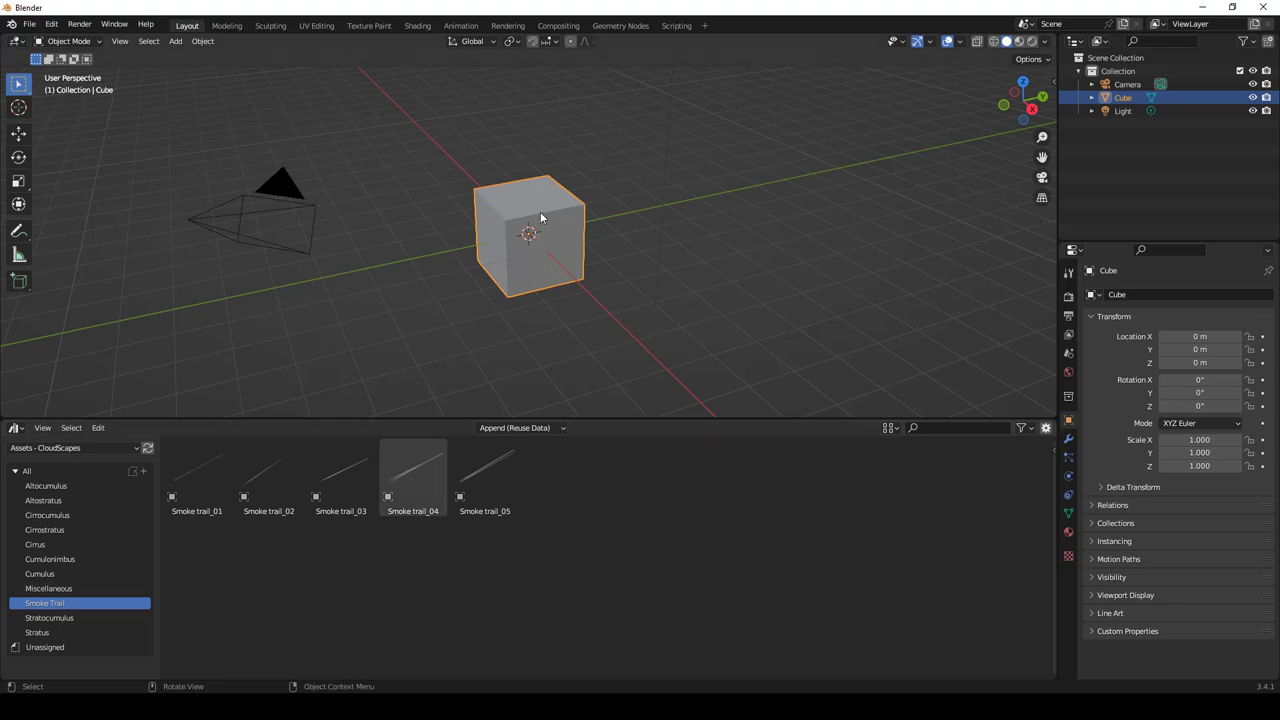
left_click(38, 548)
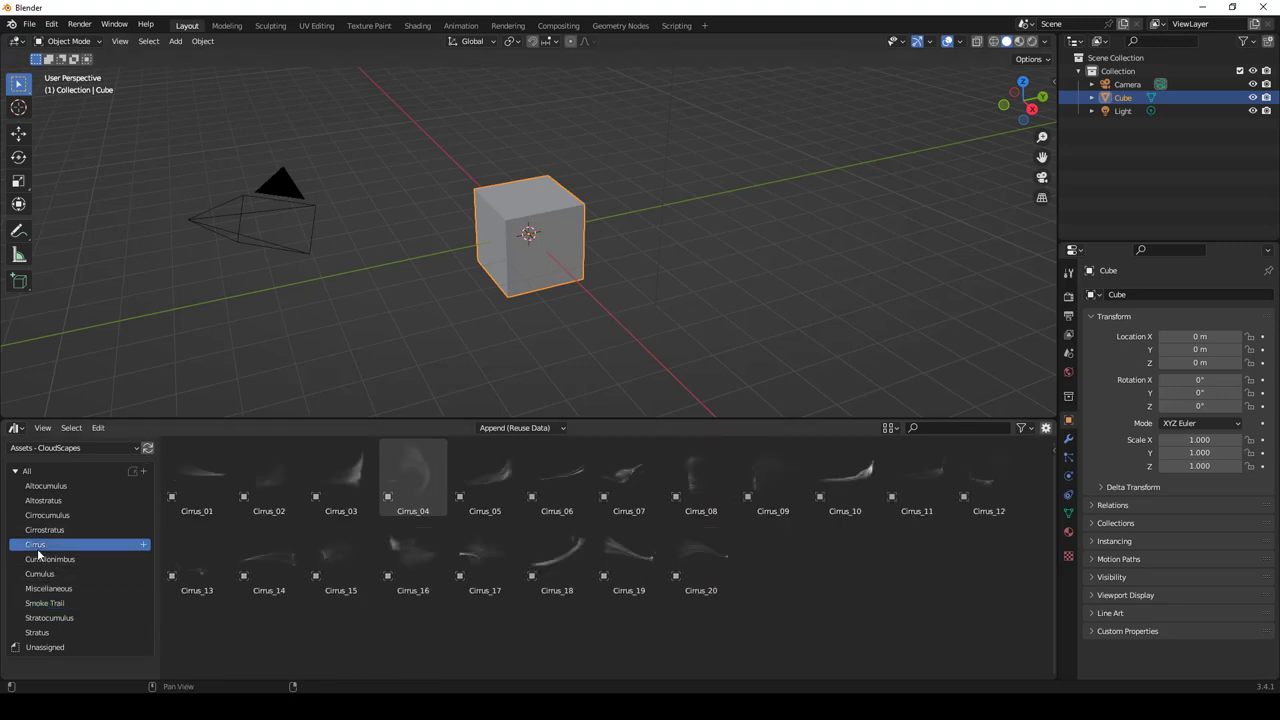
Step: Show all CloudScapes assets and add the Altocumulus_01 cloud to the scene near the origin
left_click(27, 471)
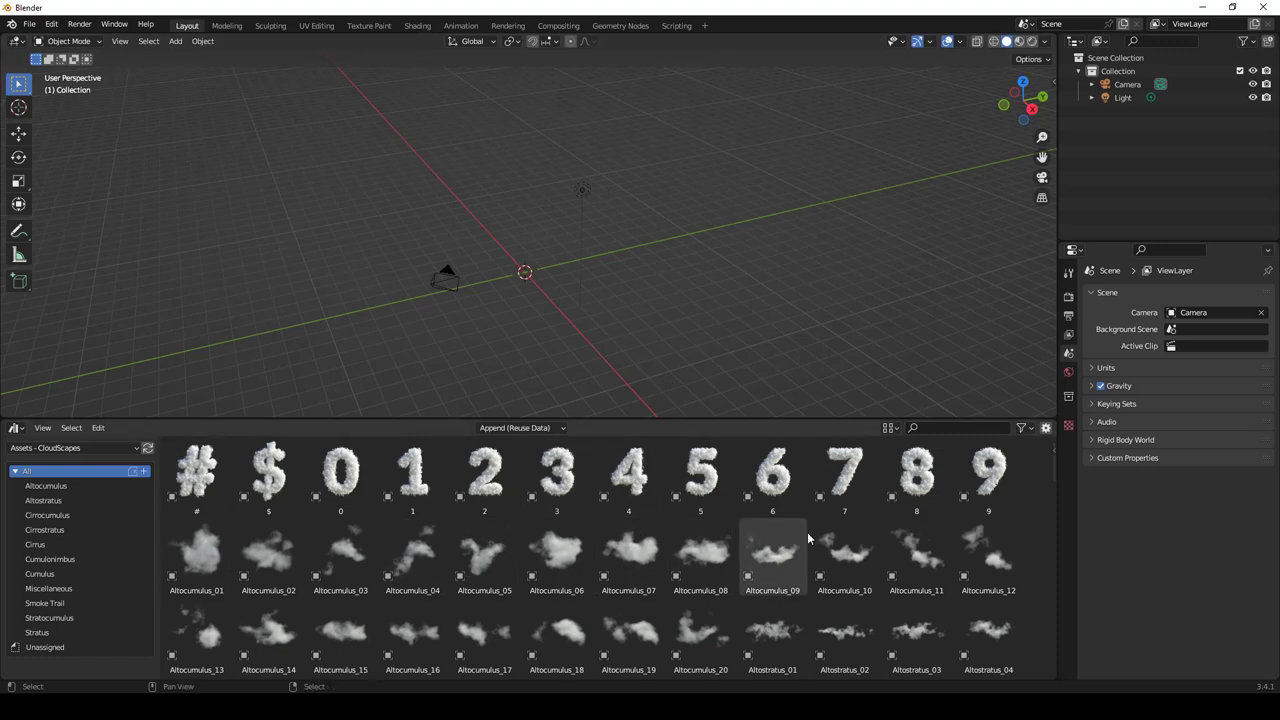
left_click(197, 552)
left_click_drag(446, 281, 533, 281)
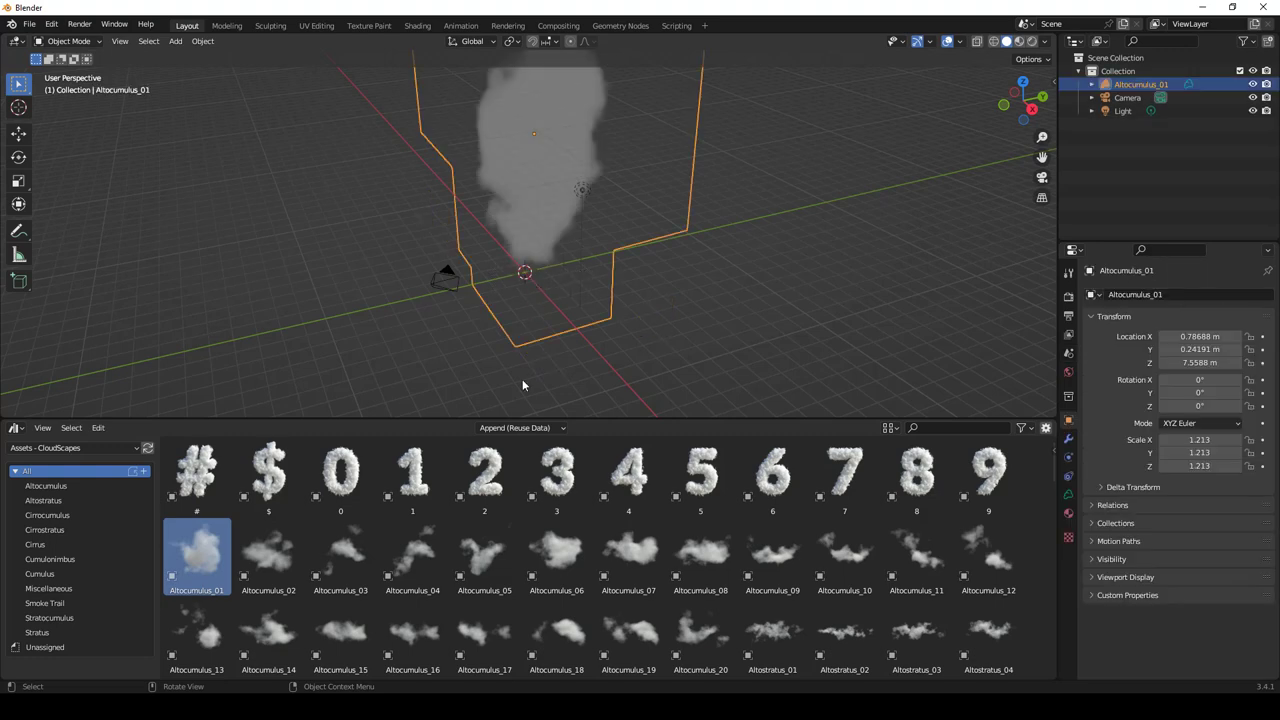
Step: Examine the Altocumulus_01 cloud in the viewport up close and from several angles
middle_click_drag(522, 385, 540, 358)
middle_click_drag(582, 196, 560, 182, "ctrl")
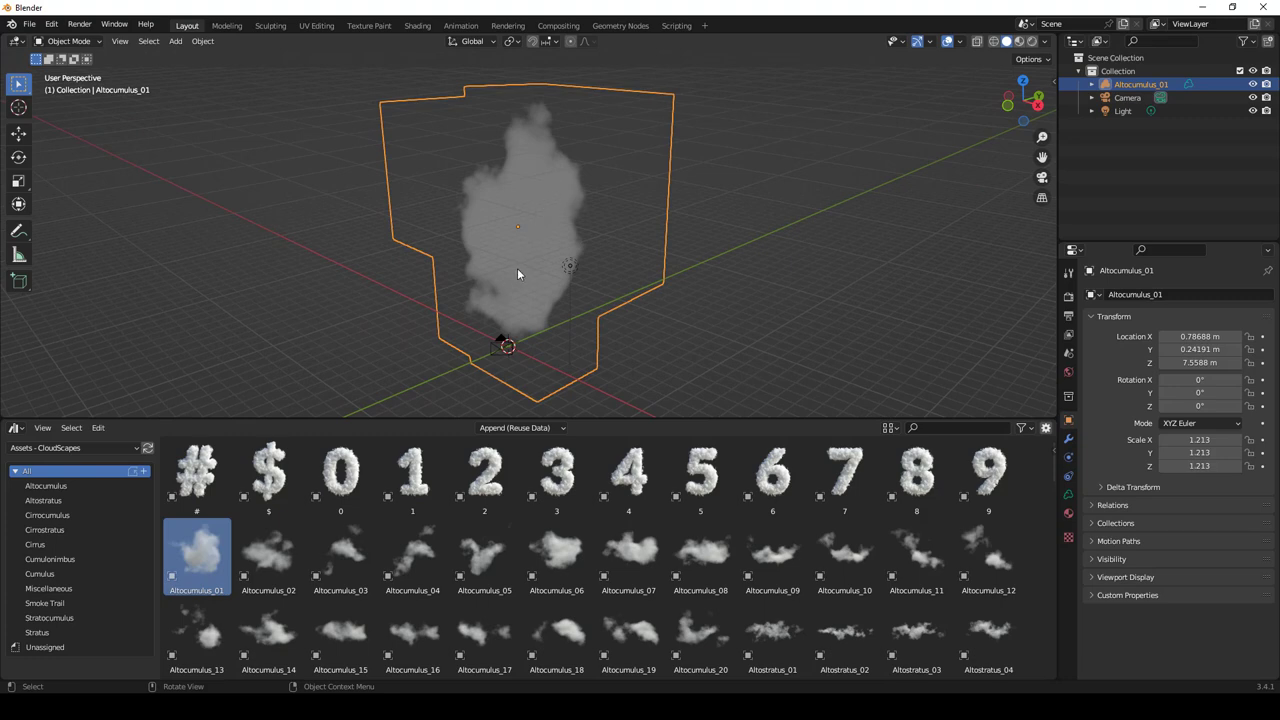
middle_click_drag(517, 268, 580, 277)
scroll(570, 262, "up", 5)
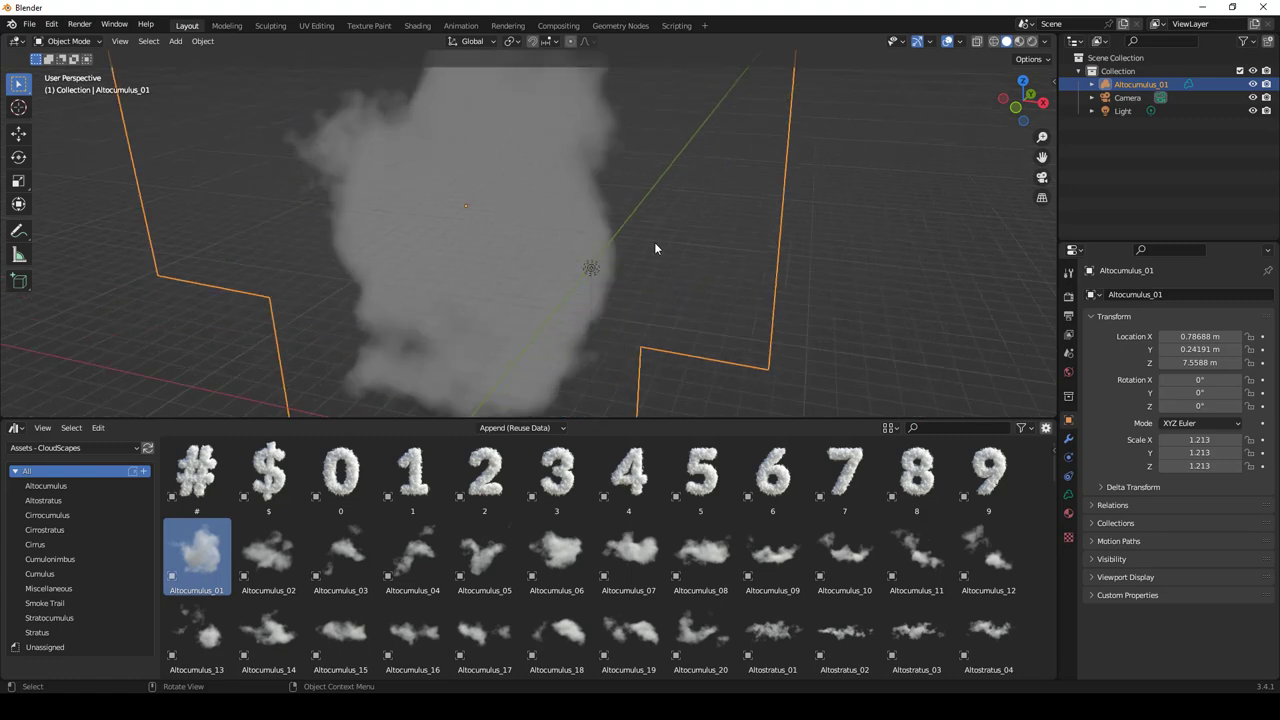
scroll(655, 248, "down", 5)
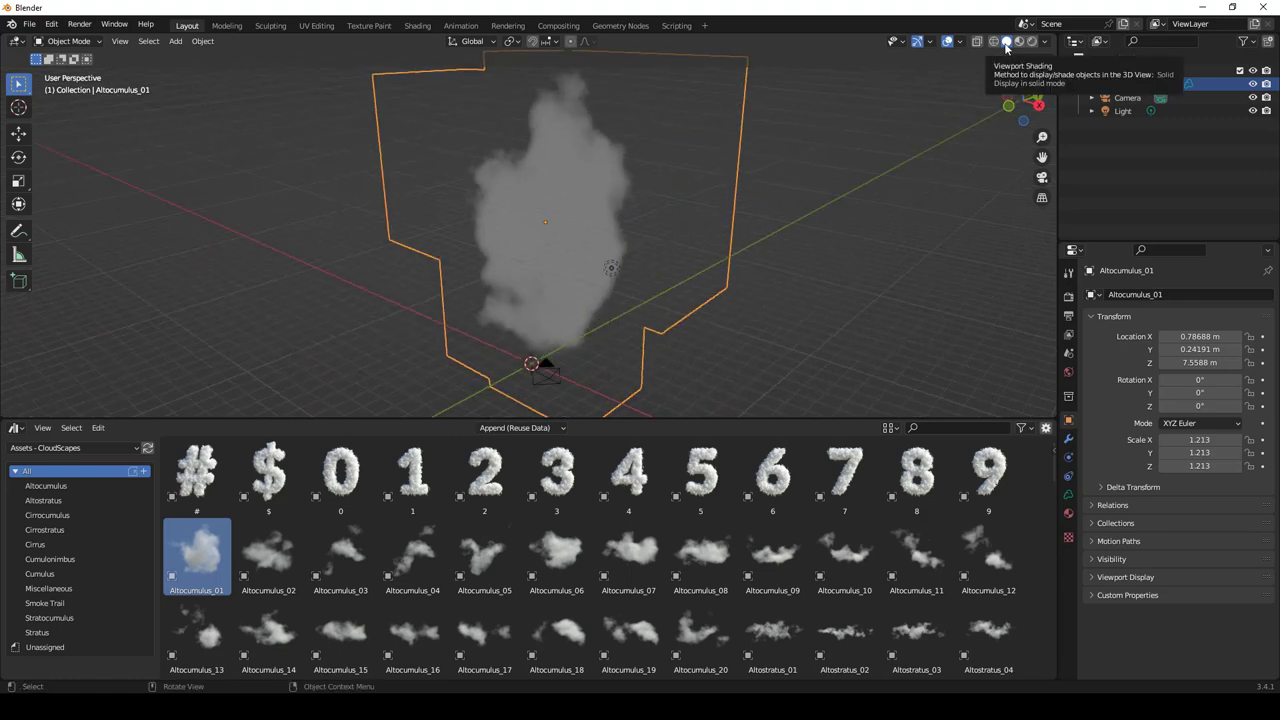
mouse_move(691, 222)
middle_mouse_down()
mouse_move(506, 222)
mouse_move(597, 208)
mouse_move(683, 220)
middle_mouse_up()
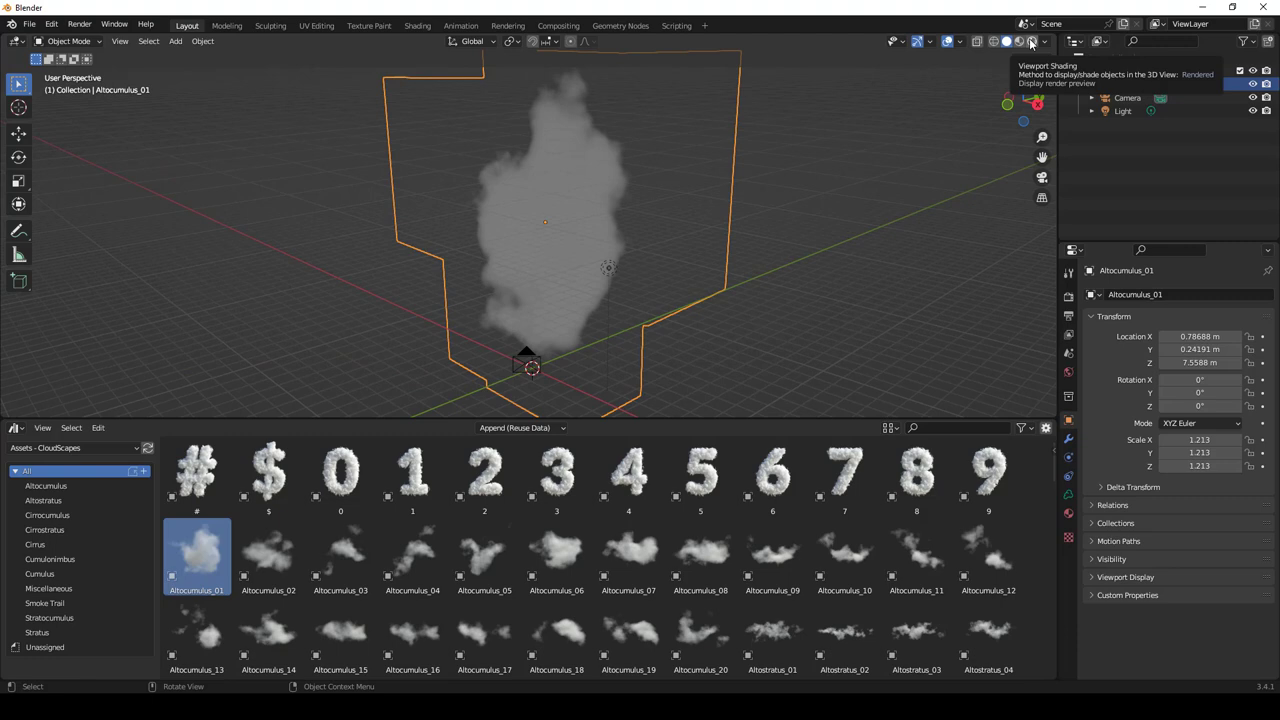
mouse_move(700, 215)
middle_mouse_down()
mouse_move(647, 242)
mouse_move(641, 260)
middle_mouse_up()
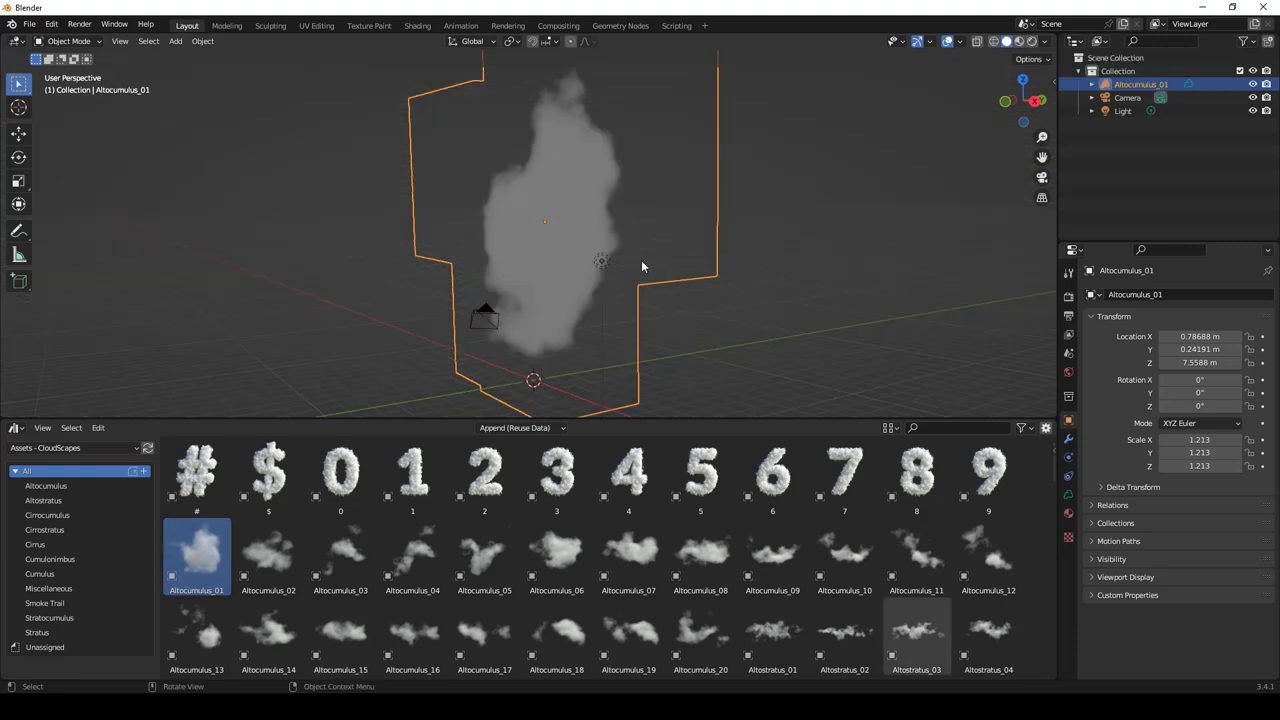
Step: Rotate the Altocumulus_01 cloud by -90° about the global X axis
key("g")
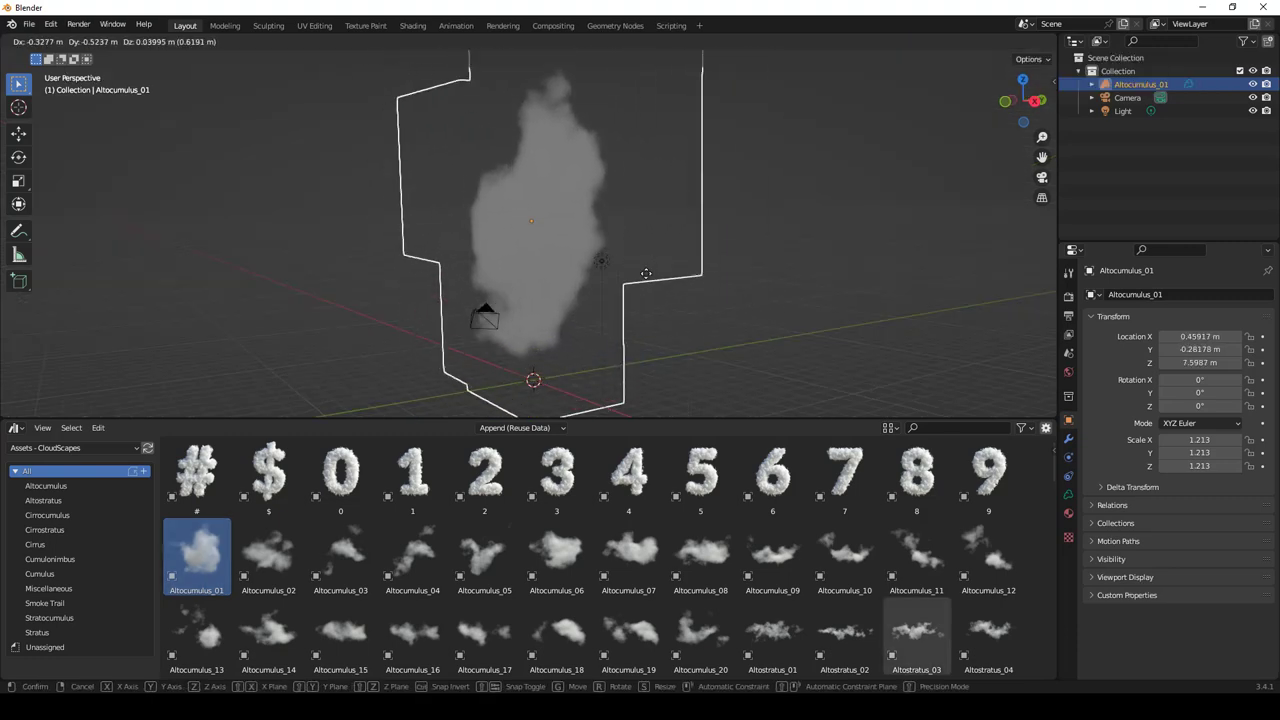
left_click(611, 260)
scroll(645, 252, "down", 3)
key("r")
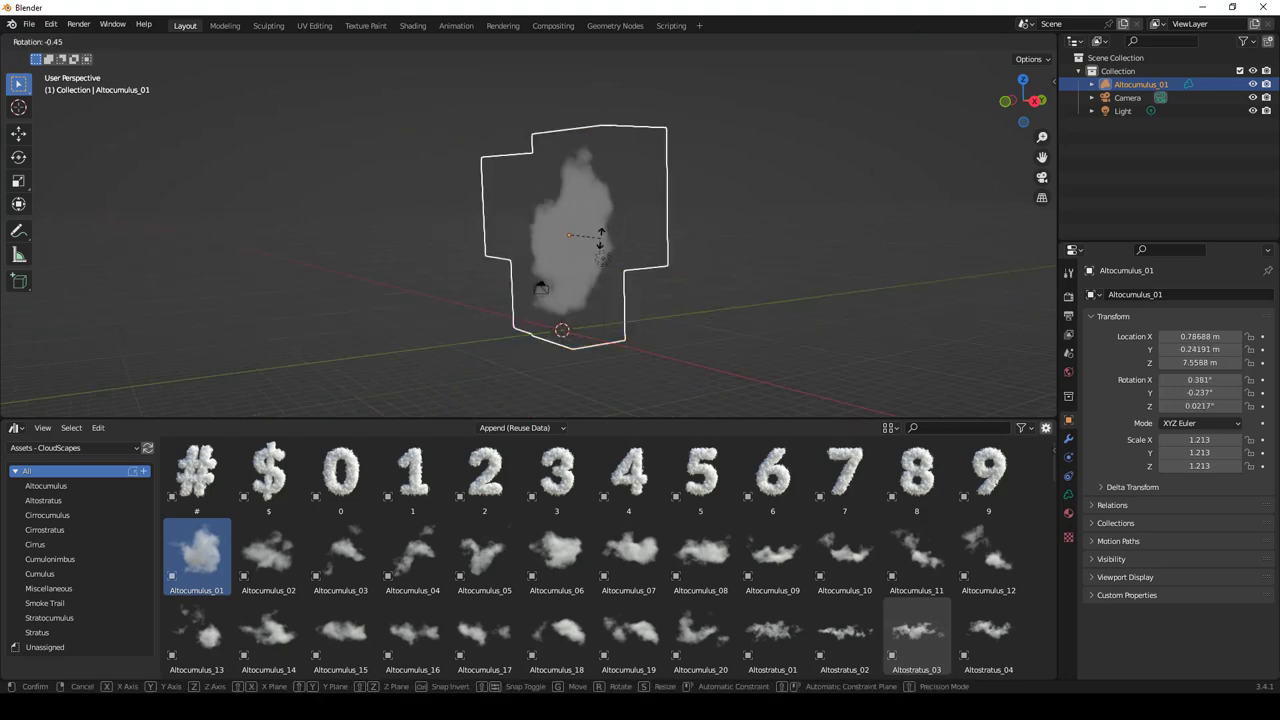
key("x")
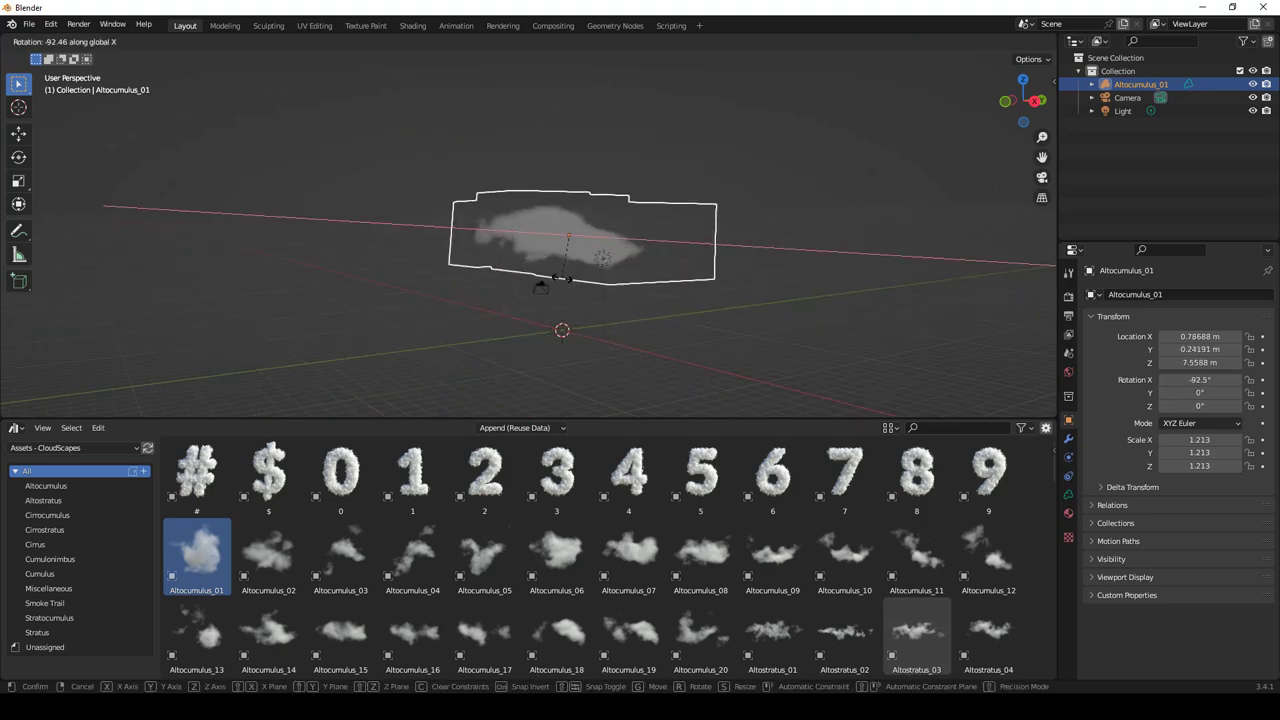
type("-90")
key("Return")
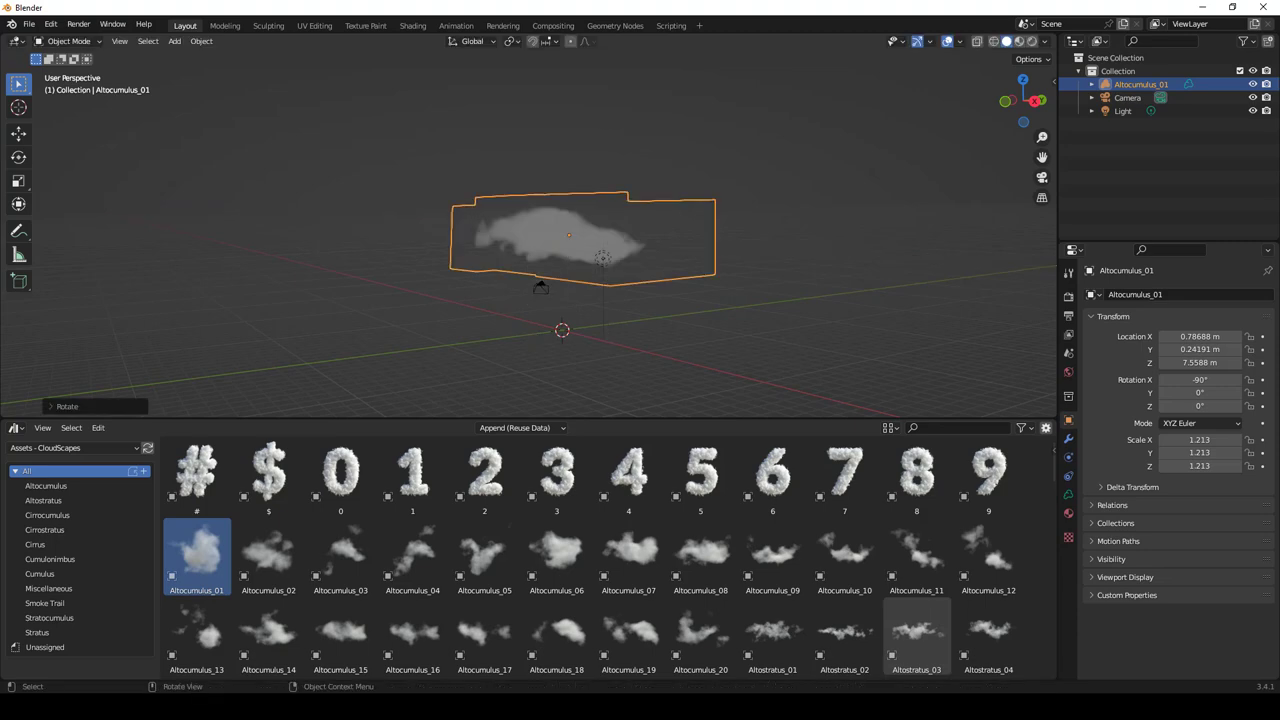
Step: Move the Altocumulus_01 cloud slightly to about X 0.71, Y 0.07, Z 7.5 m and scale it to about 1.217
mouse_move(550, 250)
middle_mouse_down()
mouse_move(637, 271)
mouse_move(557, 266)
middle_mouse_up()
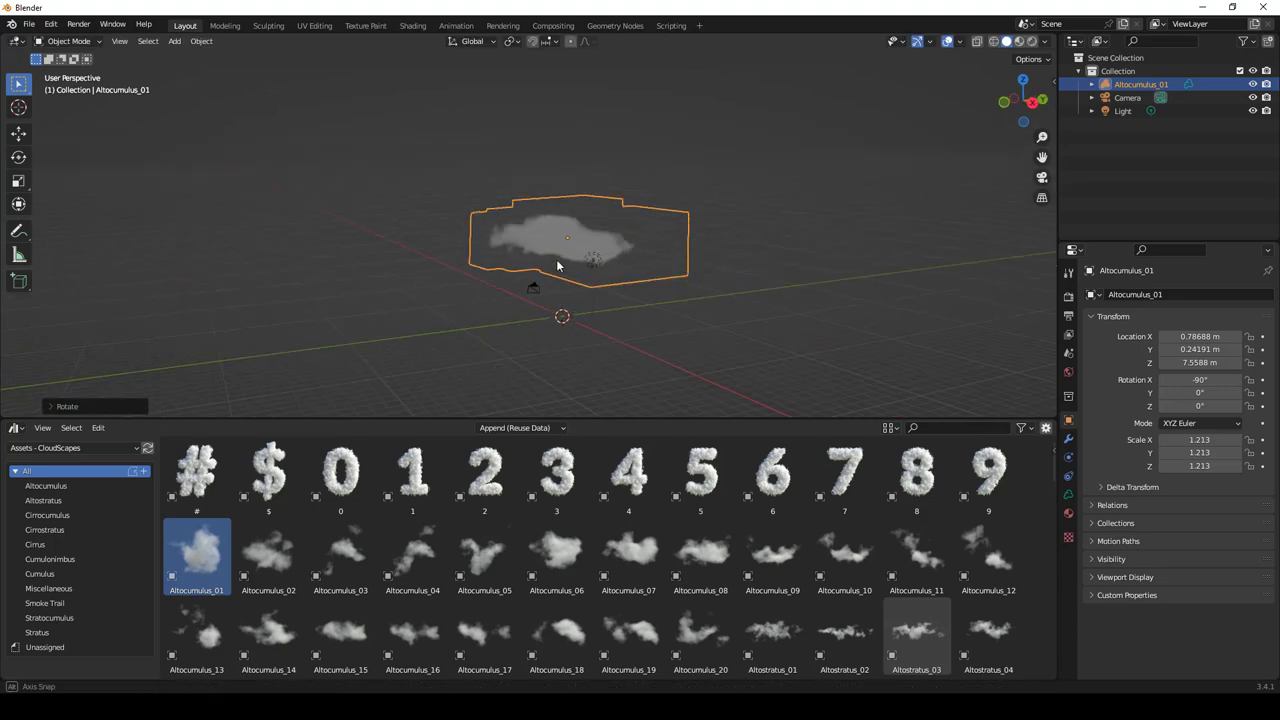
key("g")
left_click(602, 256)
key("s")
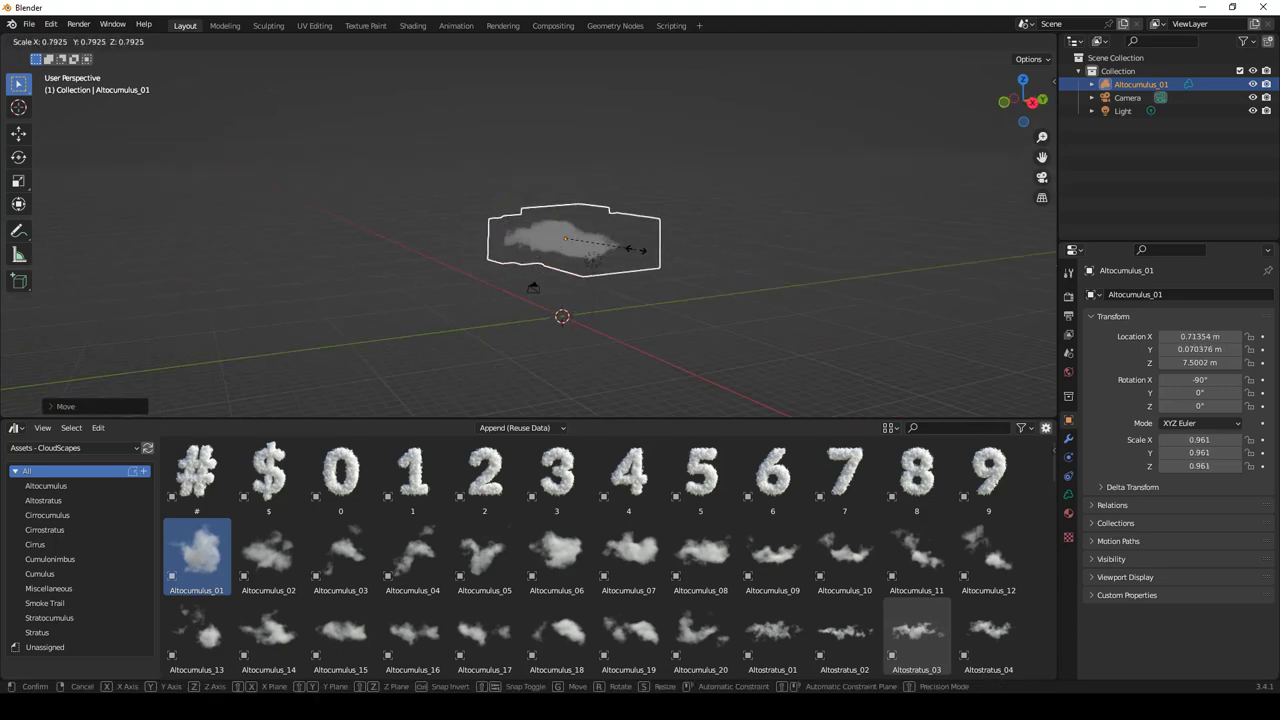
left_click(596, 247)
left_click(201, 41)
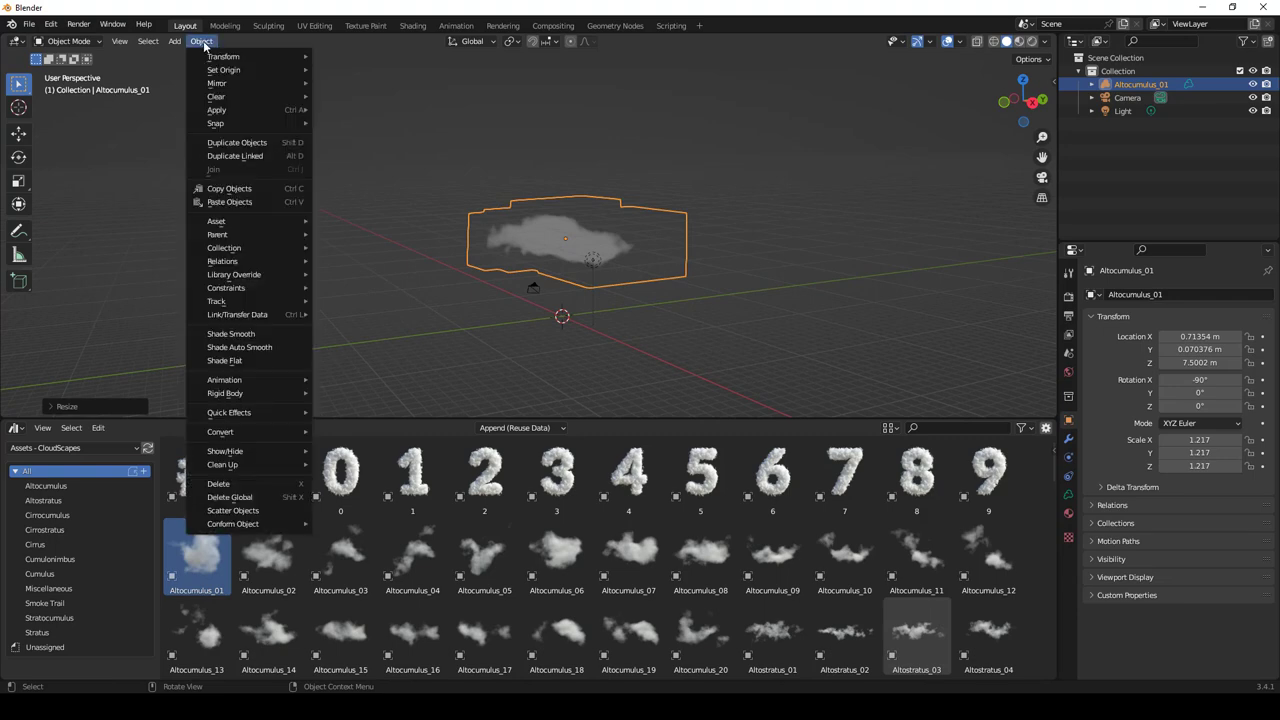
mouse_move(225, 109)
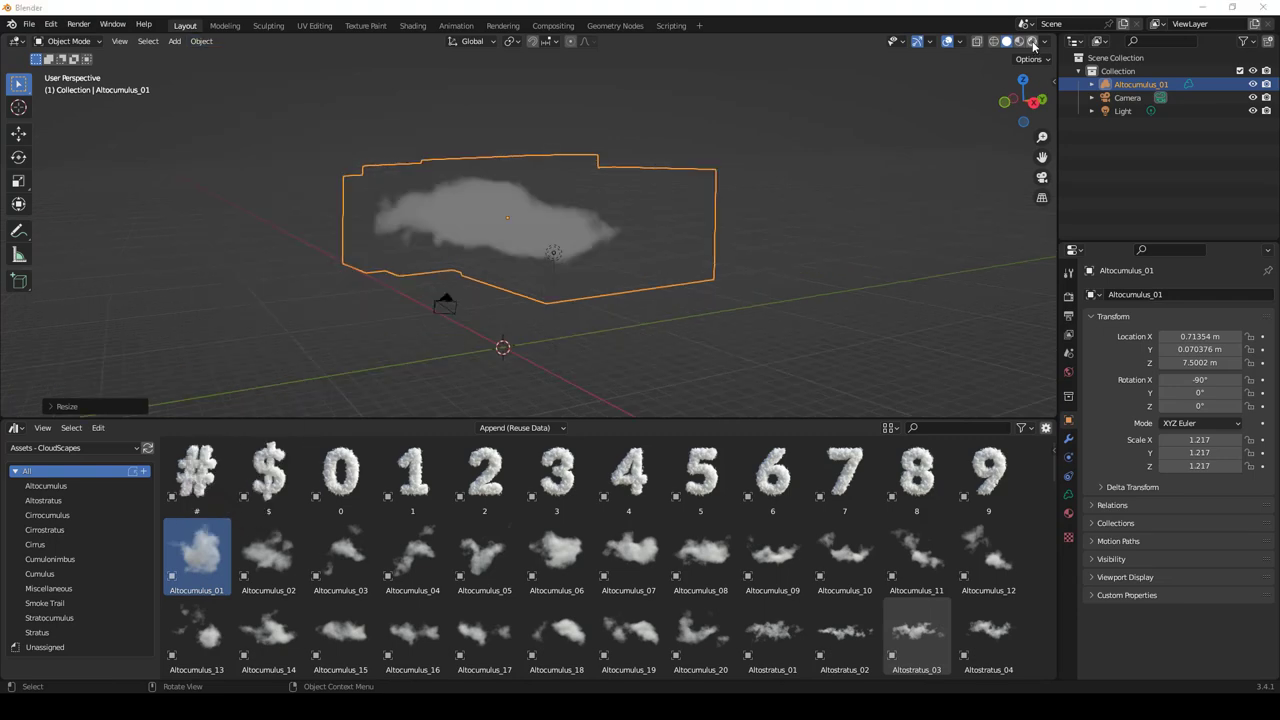
Step: Inspect the cloud in rendered viewport shading from several angles and return to solid shading
left_click(1033, 43)
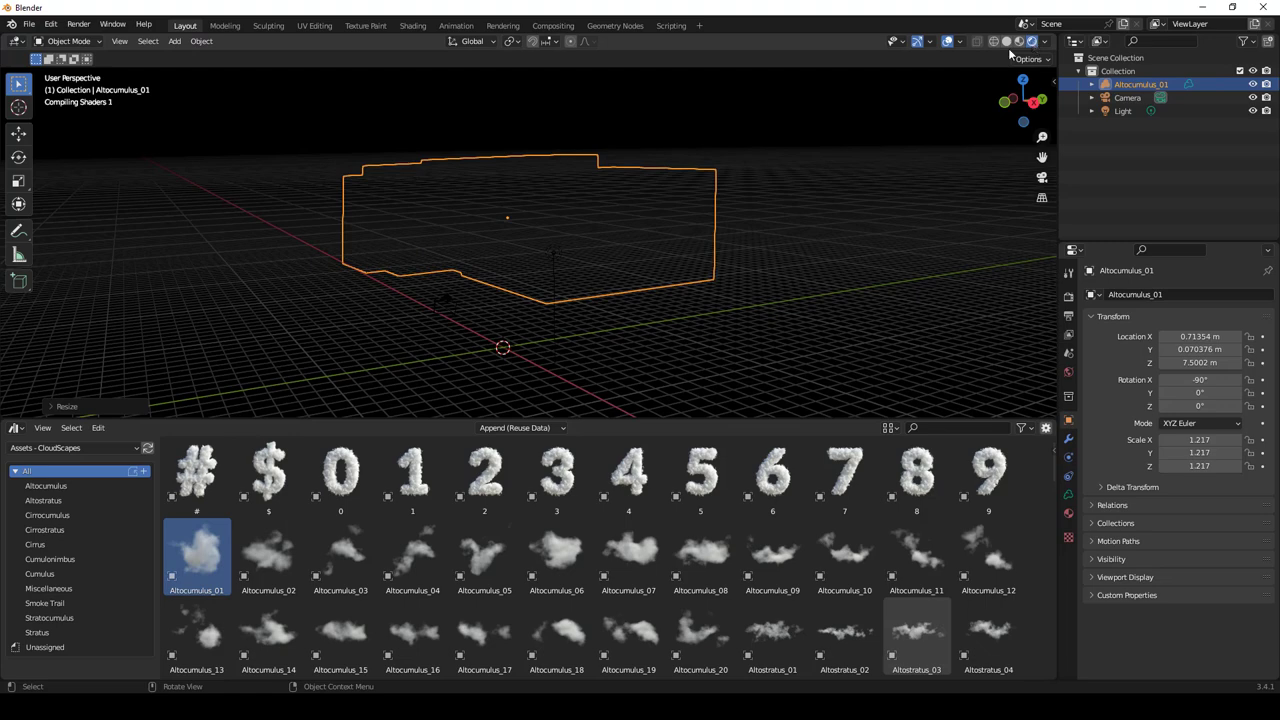
mouse_move(511, 242)
middle_mouse_down()
mouse_move(530, 235)
mouse_move(481, 204)
mouse_move(470, 230)
mouse_move(500, 240)
middle_mouse_up()
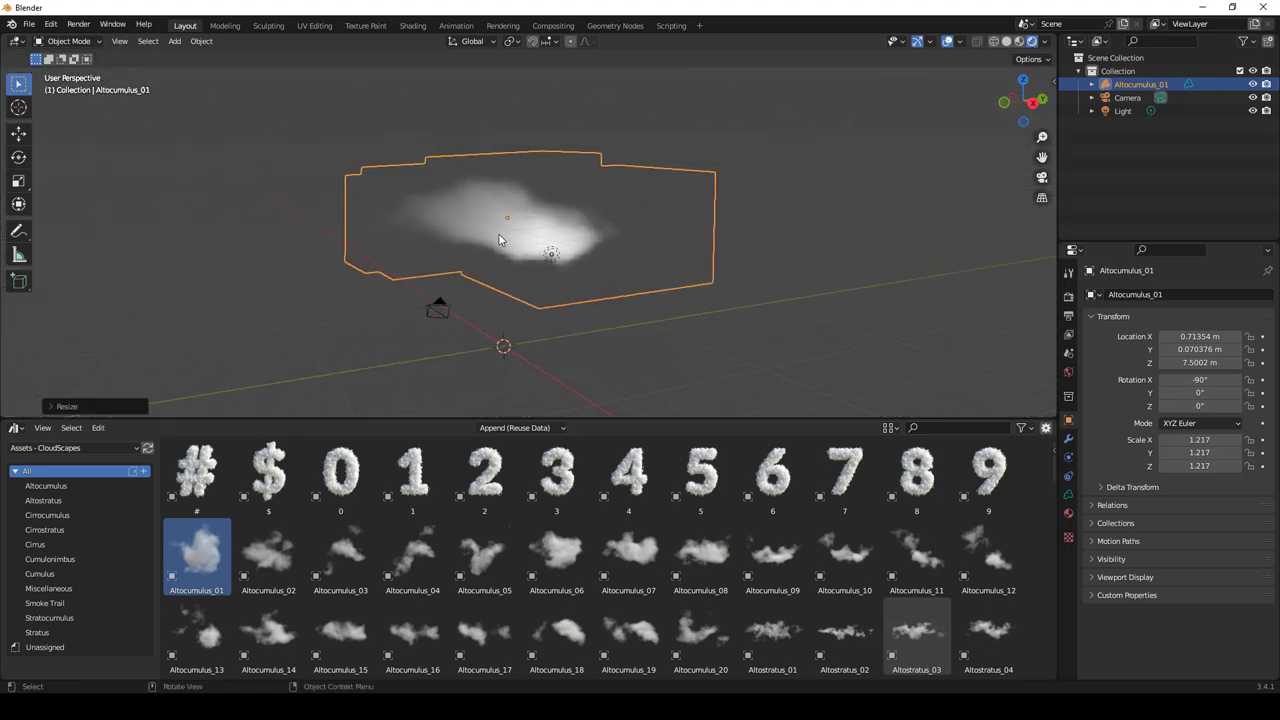
scroll(500, 238, "up", 6)
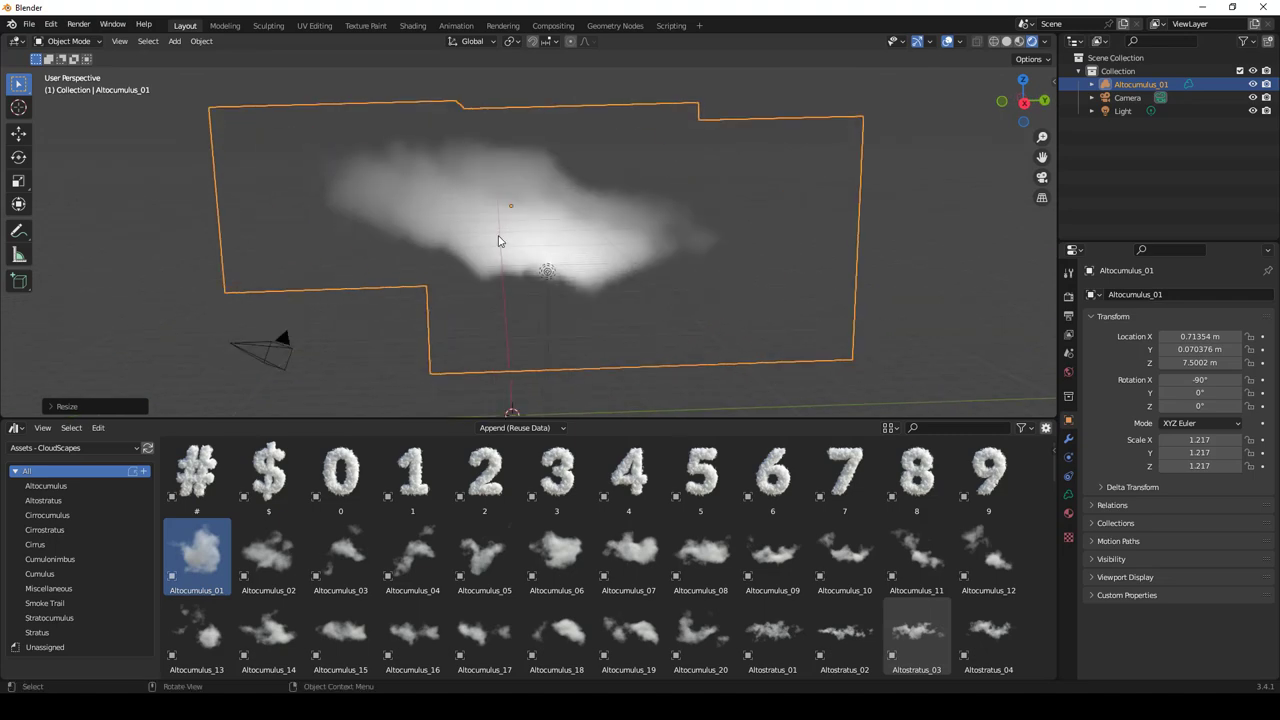
scroll(503, 238, "down", 5)
mouse_move(503, 238)
middle_mouse_down()
mouse_move(563, 237)
mouse_move(525, 242)
middle_mouse_up()
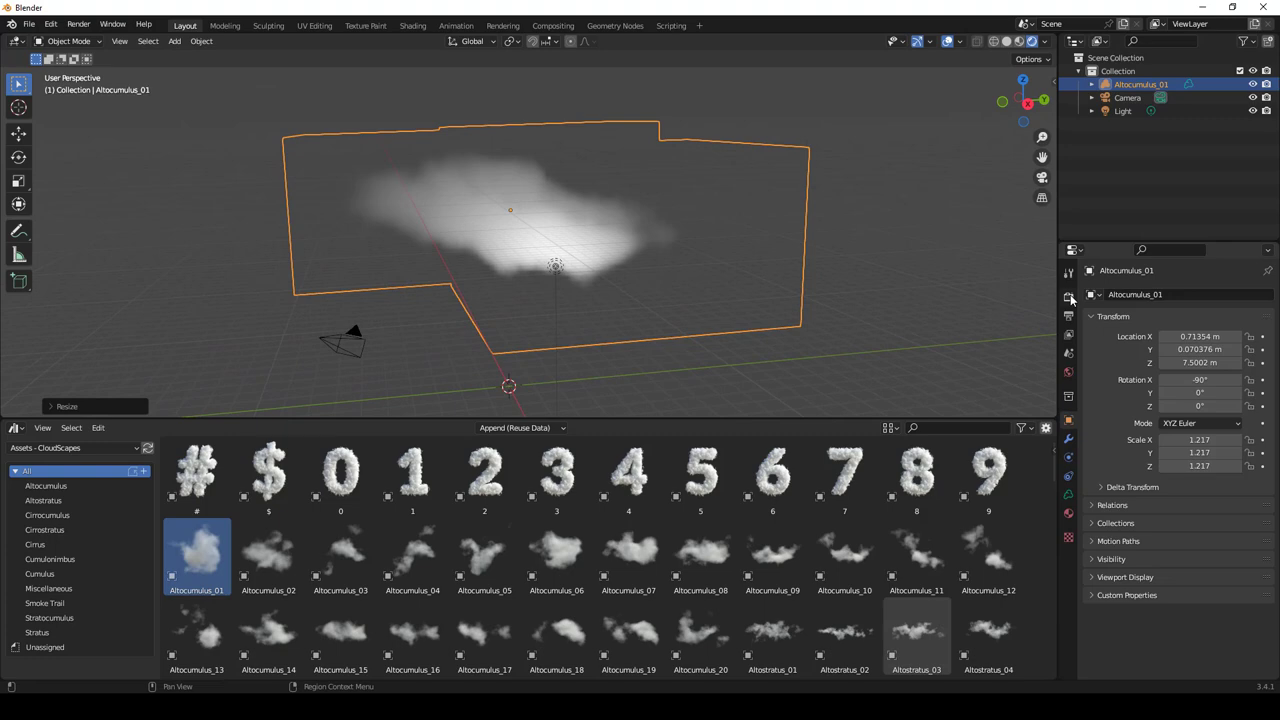
middle_click_drag(520, 295, 849, 271)
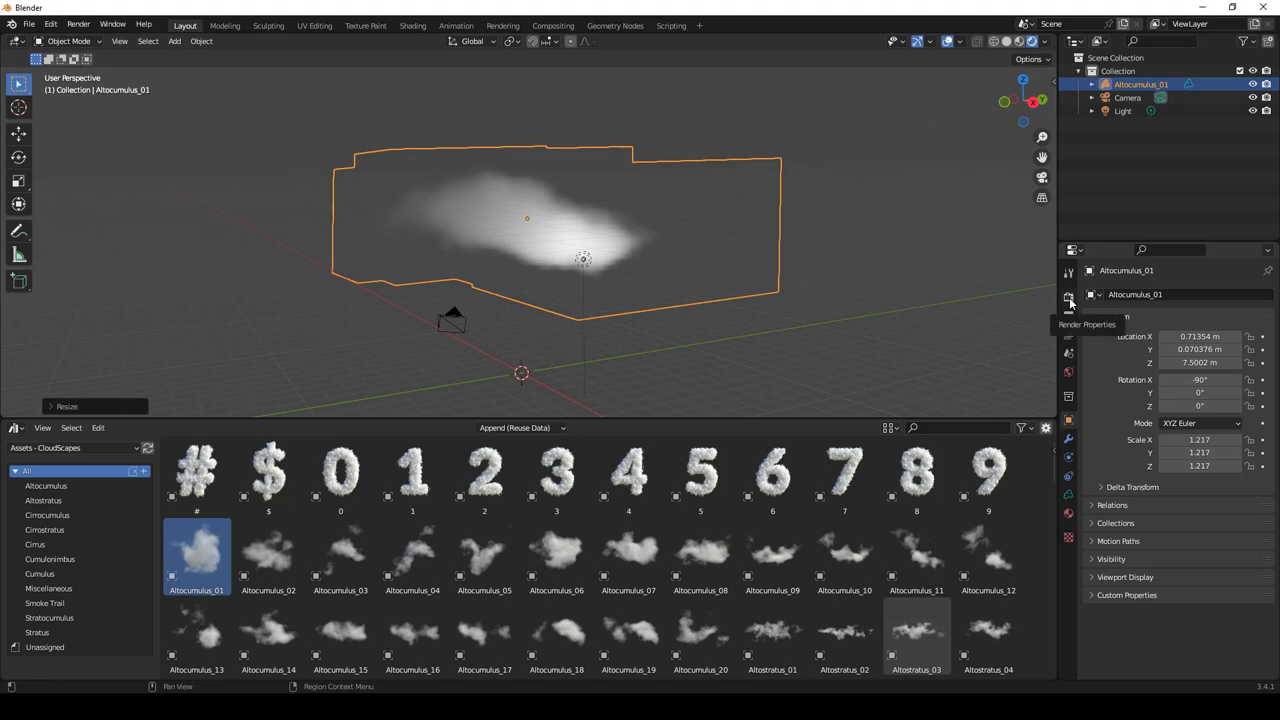
left_click(1007, 41)
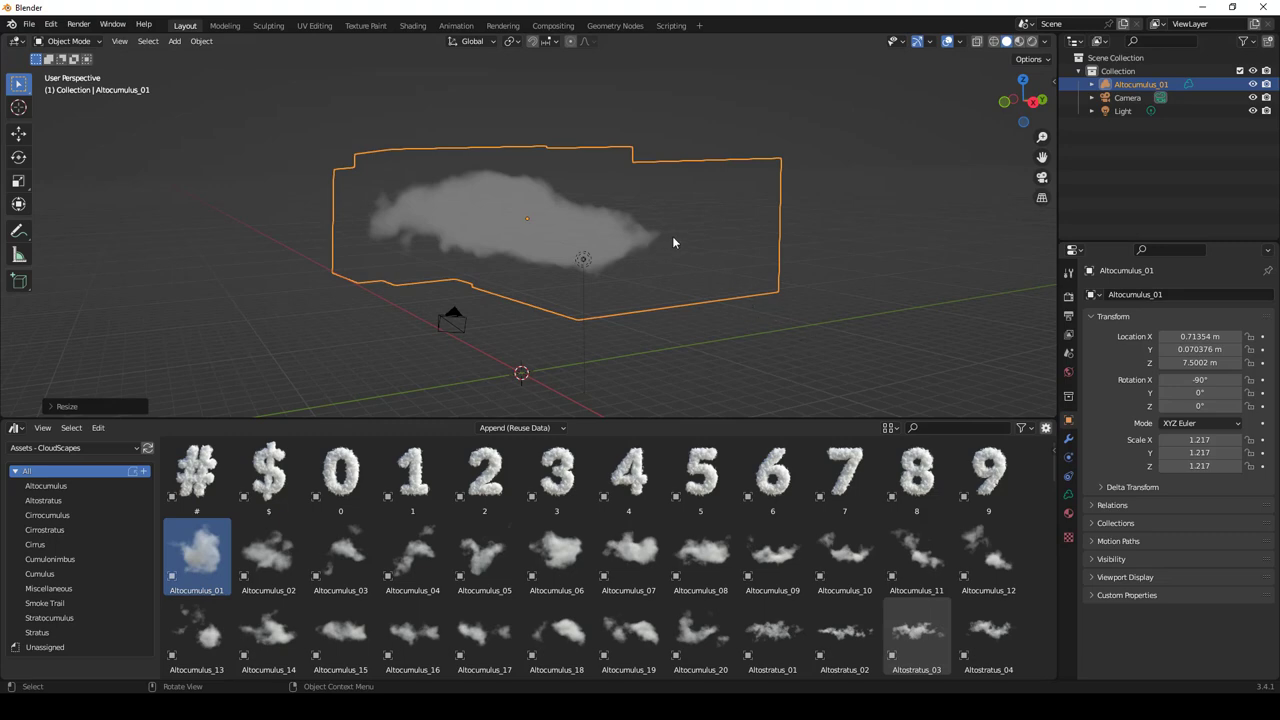
Step: Assign a Sky Texture to the world background colour and display the viewport in rendered shading
mouse_move(623, 252)
middle_mouse_down()
mouse_move(660, 249)
mouse_move(614, 246)
mouse_move(630, 249)
middle_mouse_up()
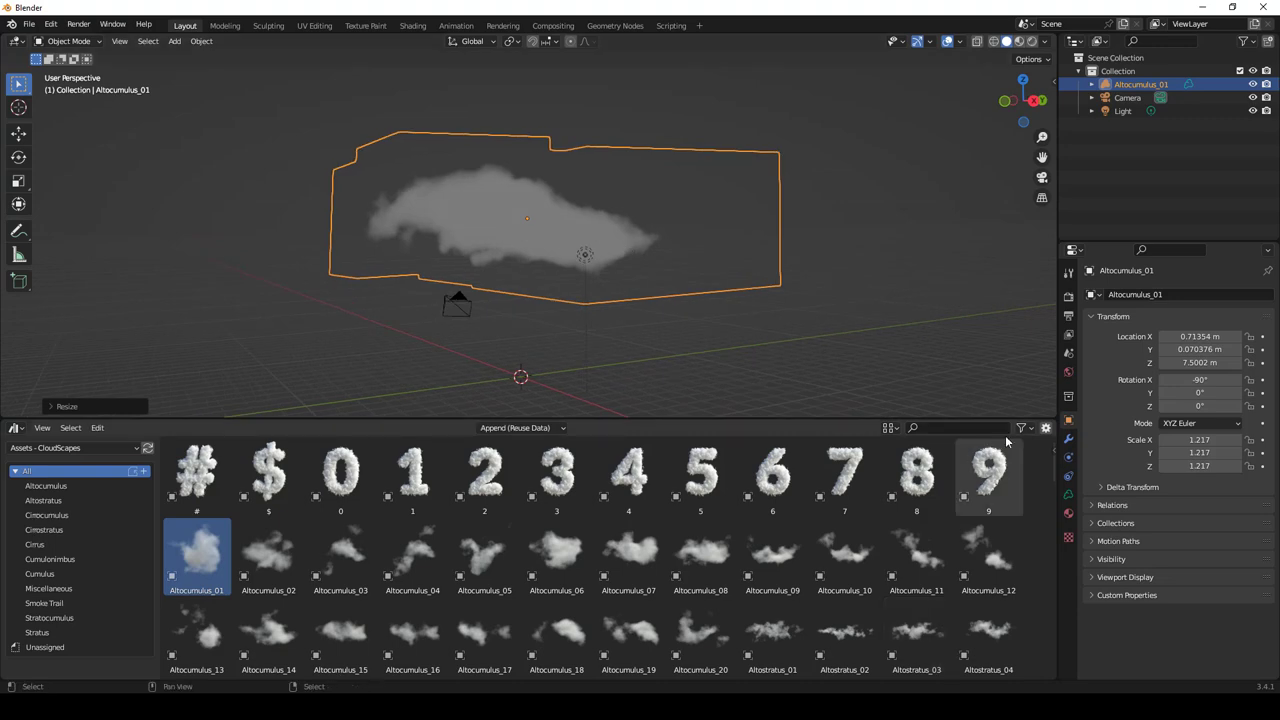
left_click(1068, 373)
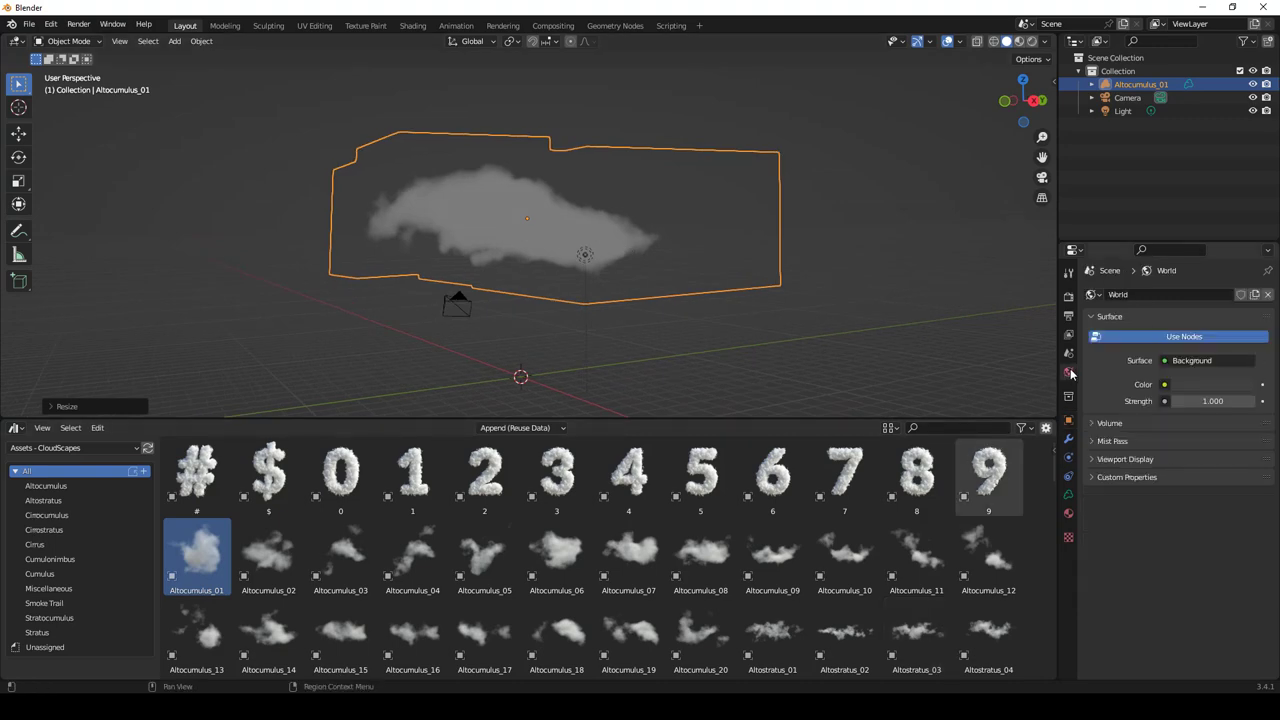
left_click(1165, 385)
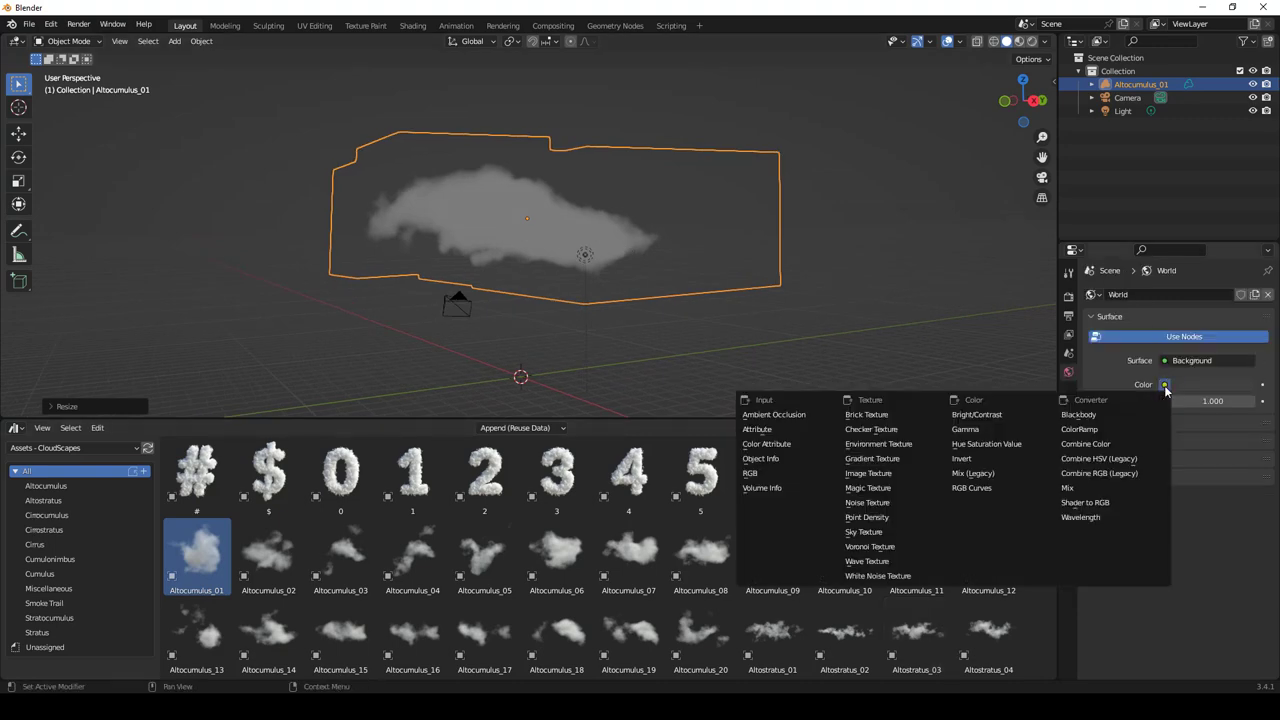
left_click(870, 533)
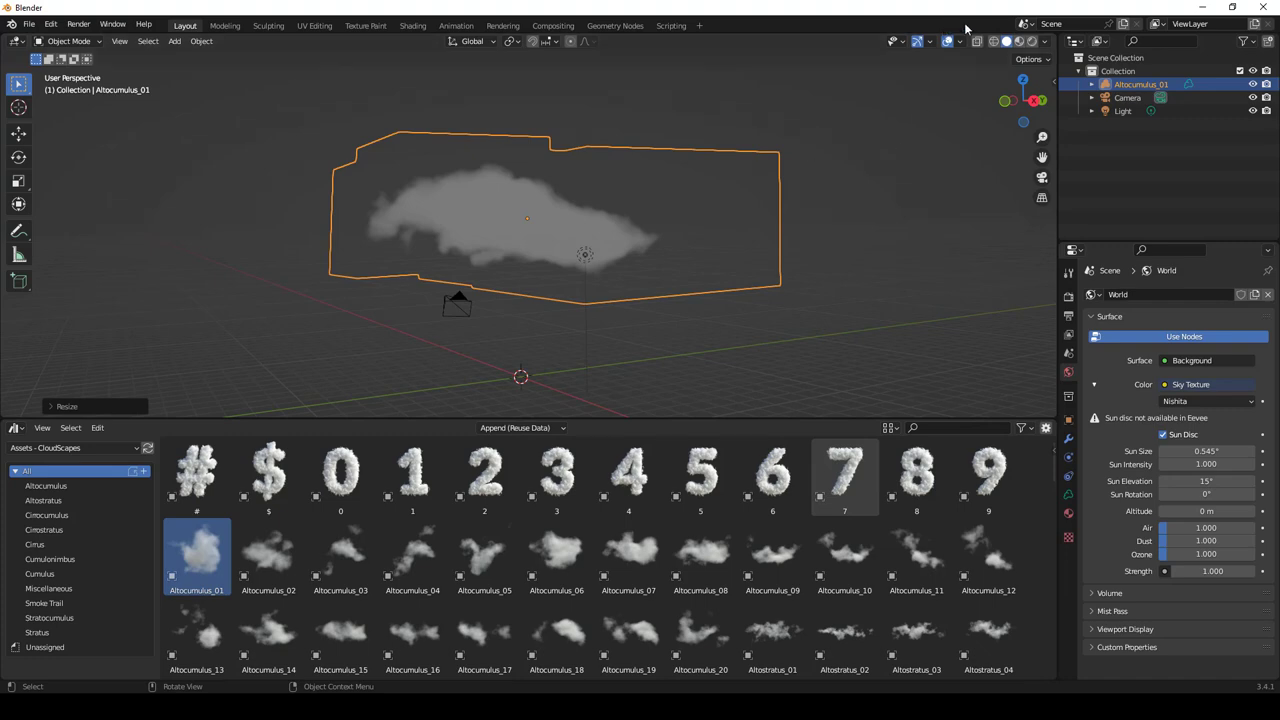
left_click(1032, 42)
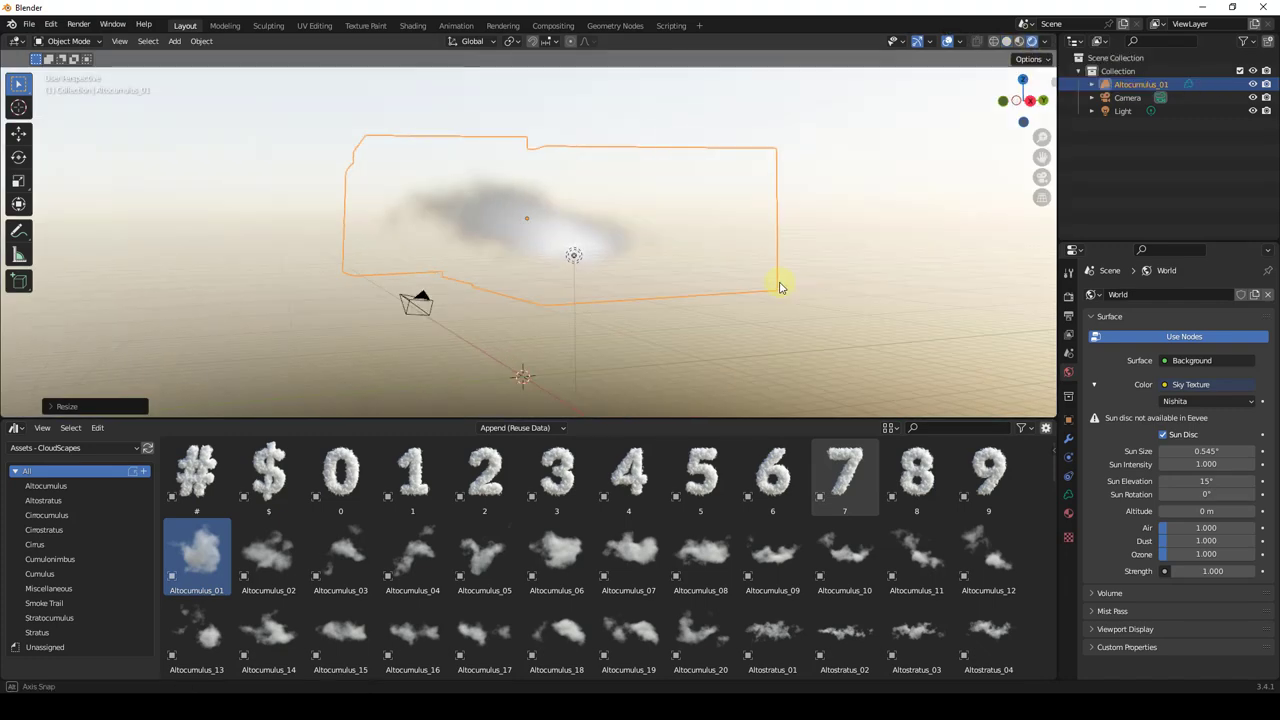
Step: Try the Preetham and Hosek / Wilkie sky models and set the sky texture's type to Preetham
left_click(1178, 402)
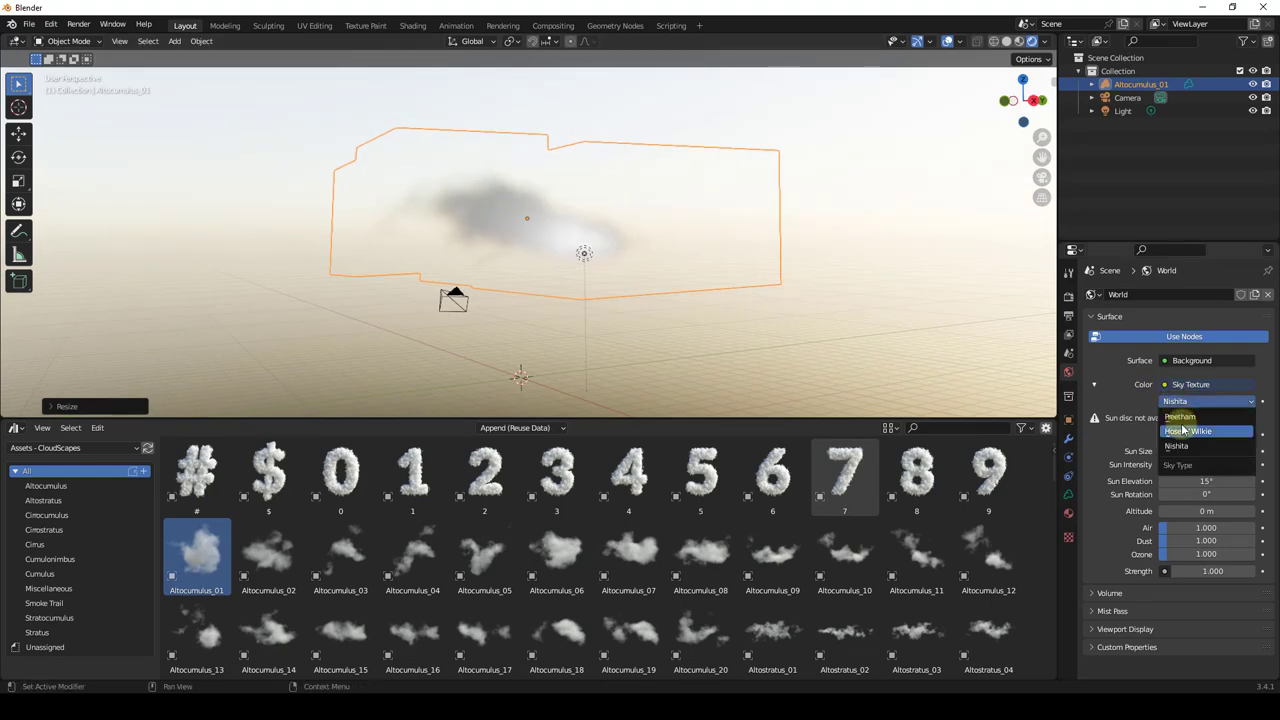
left_click(1186, 404)
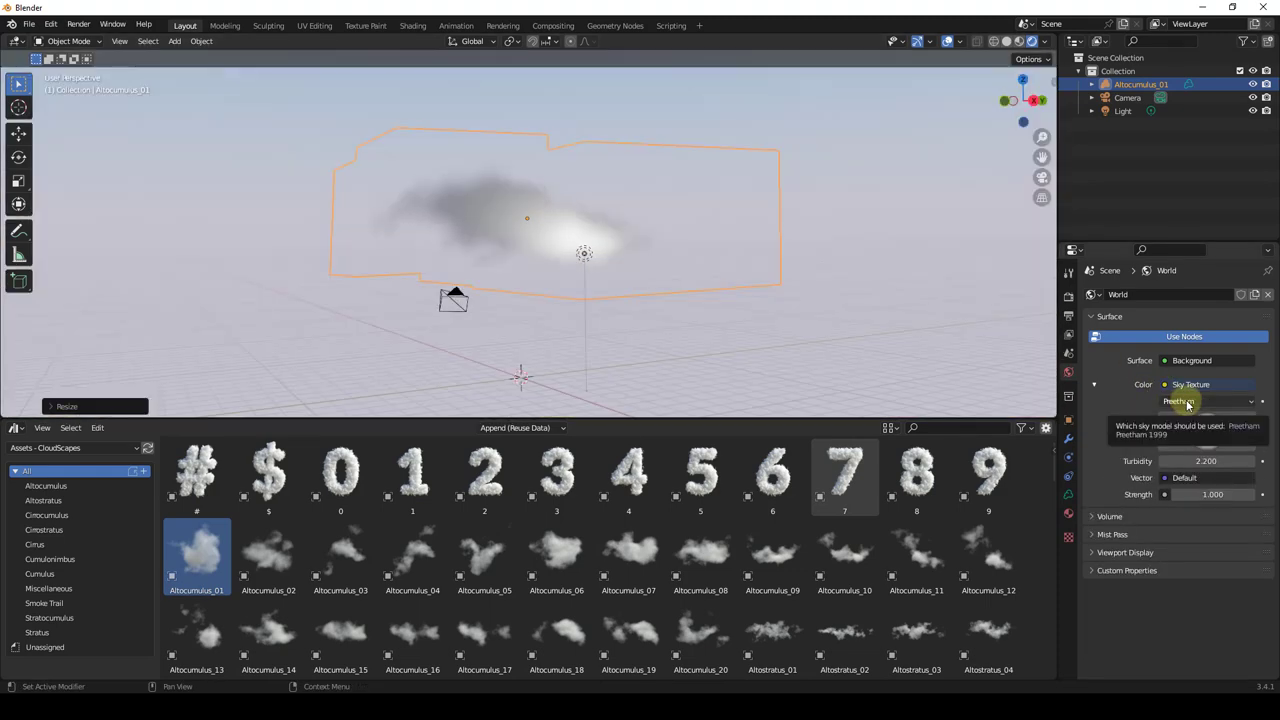
left_click(1187, 404)
left_click(1190, 421)
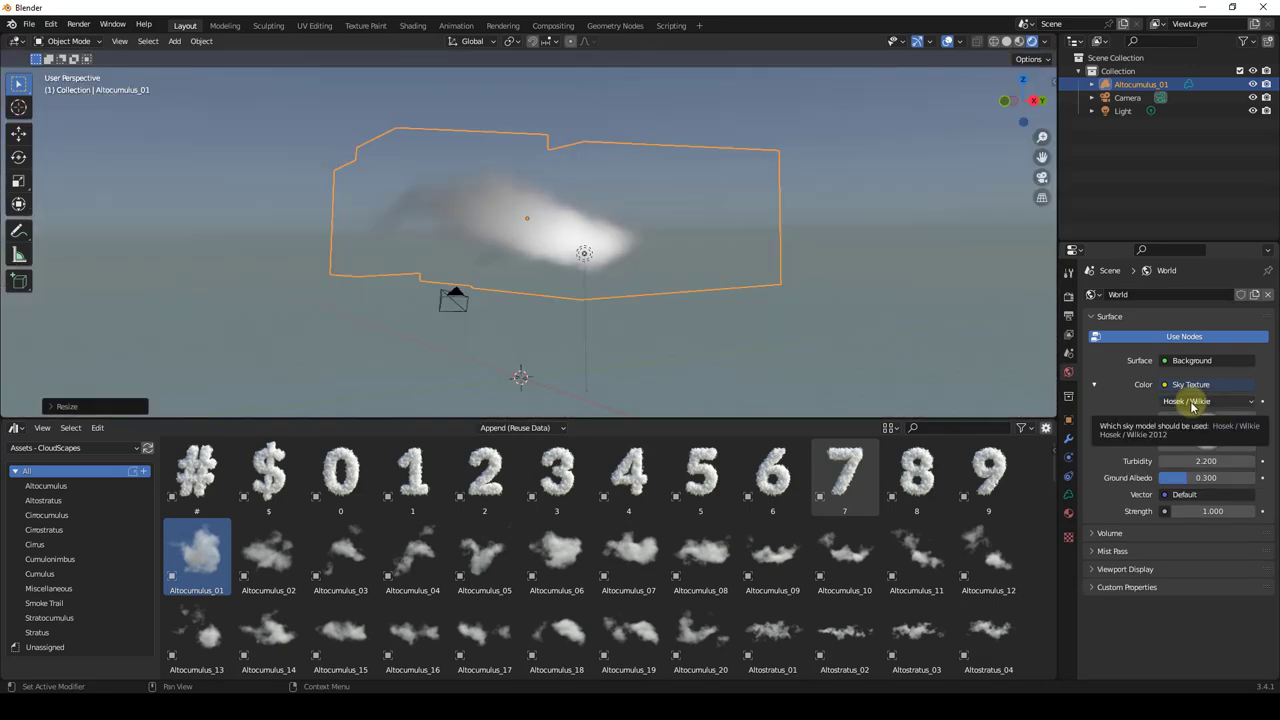
left_click(1191, 402)
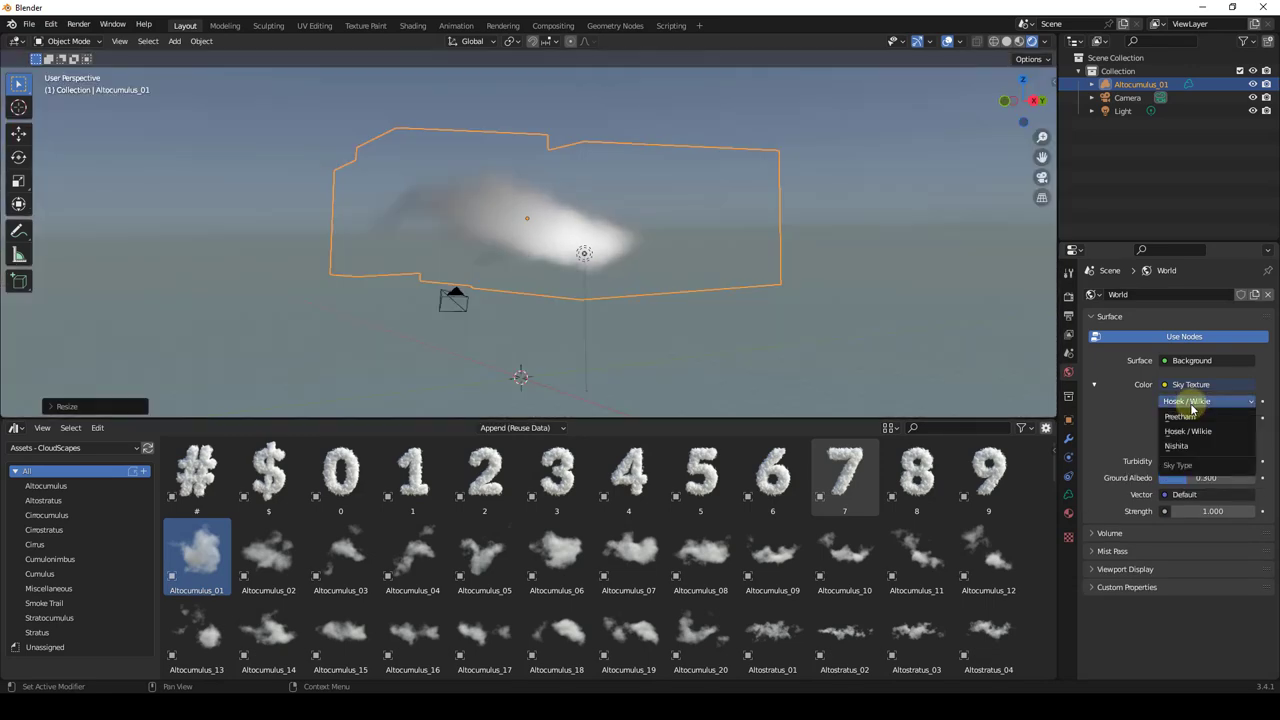
left_click(1193, 418)
Step: Switch the scene's render engine to Cycles
middle_click_drag(540, 290, 577, 224)
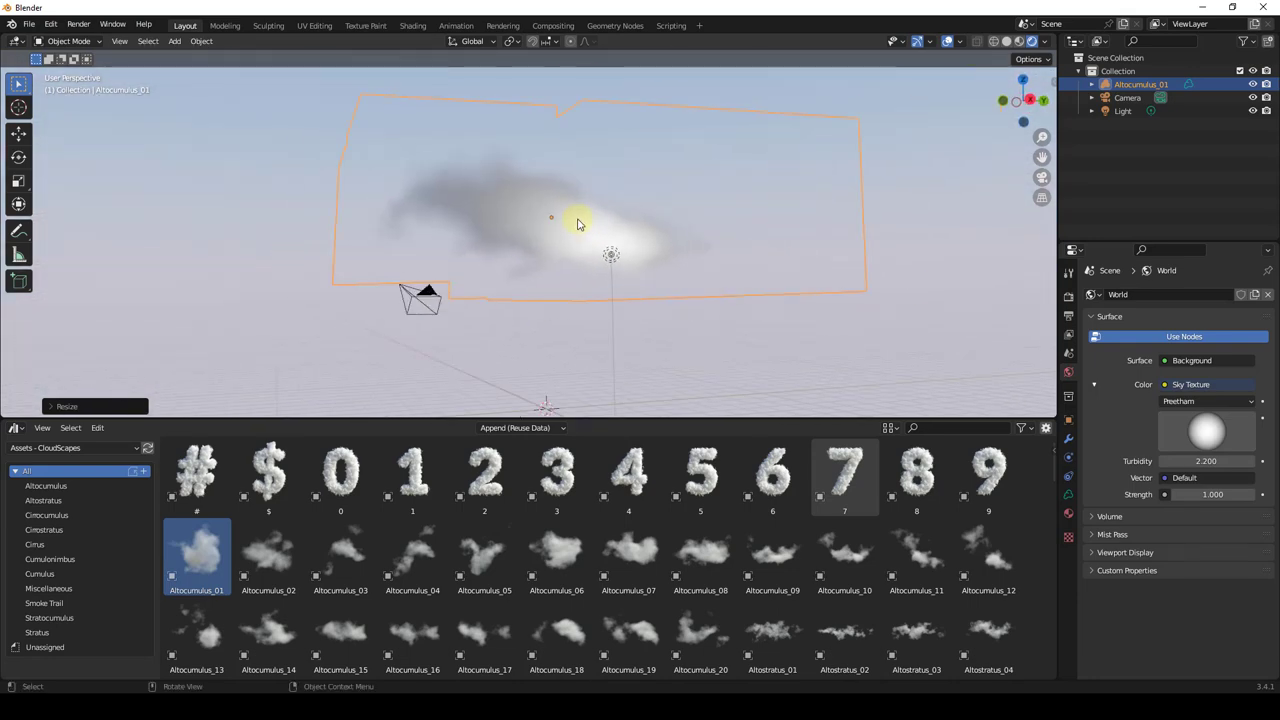
left_click(1068, 296)
left_click(1200, 294)
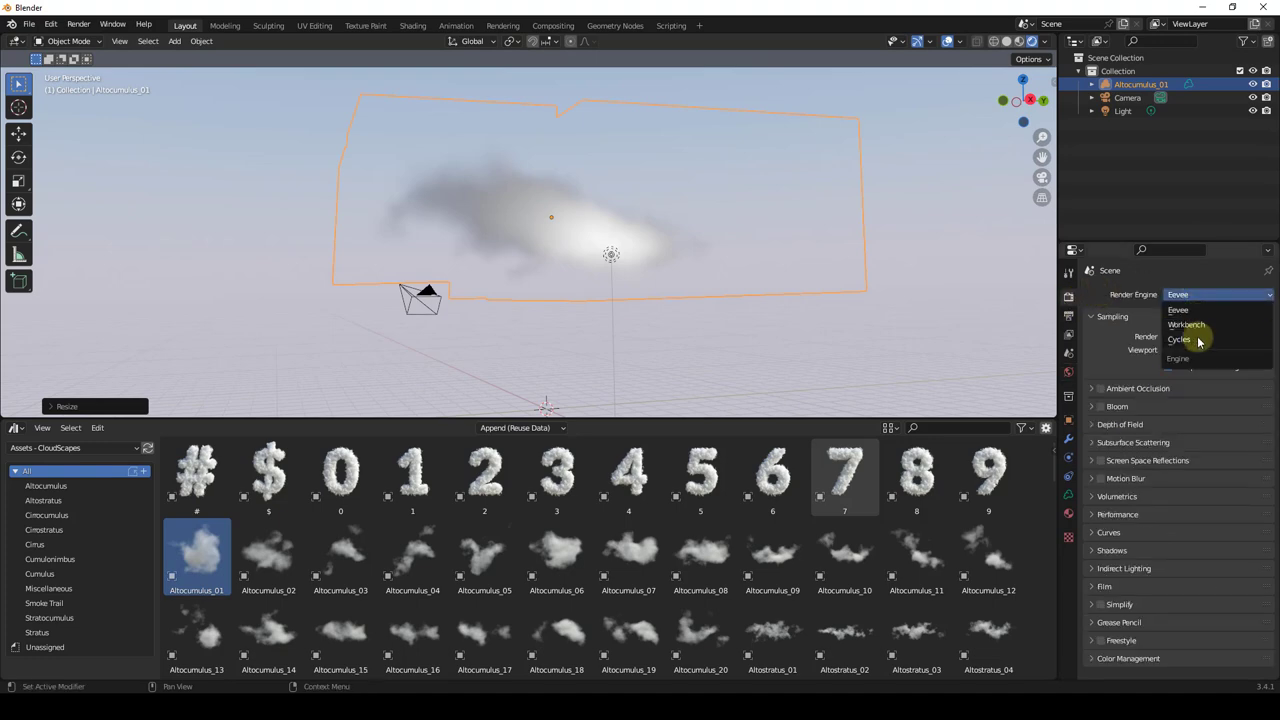
key("Return")
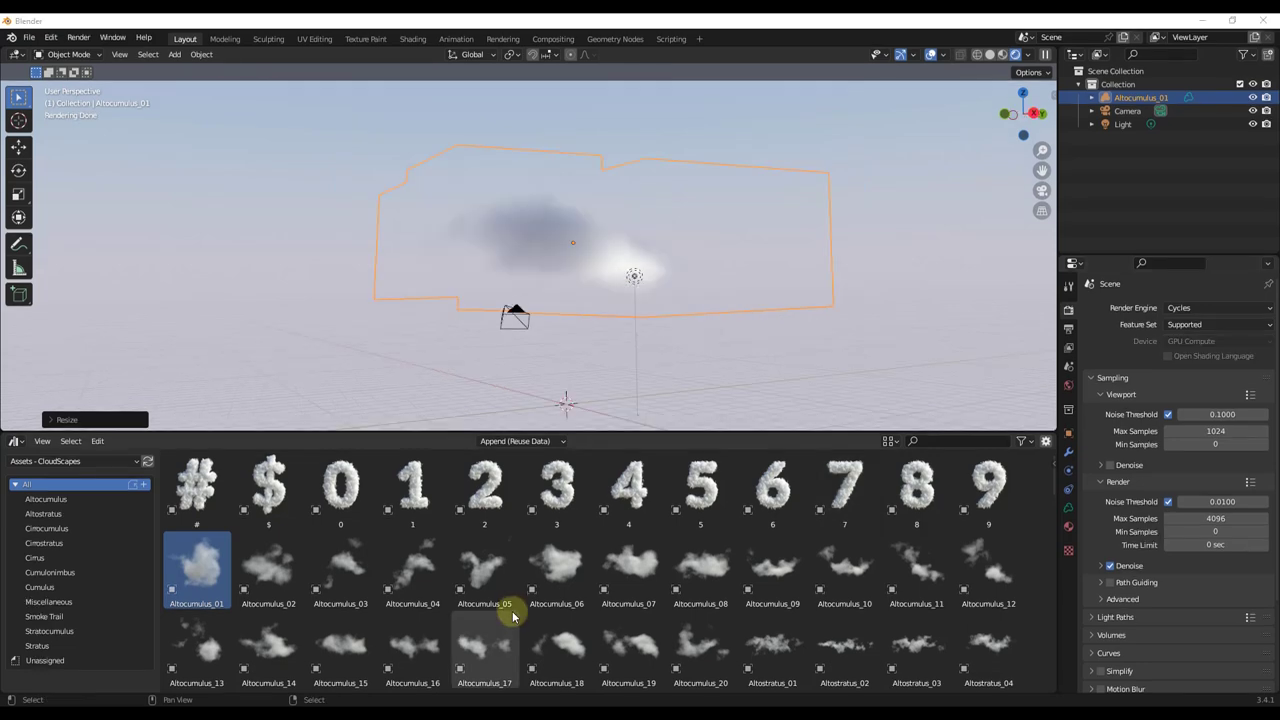
Step: Add the Cumulonimbus_20 cloud from the CloudScapes library to the scene, stand it upright by rotating about global X, and reposition it
scroll(512, 595, "down", 15)
scroll(551, 591, "down", 3)
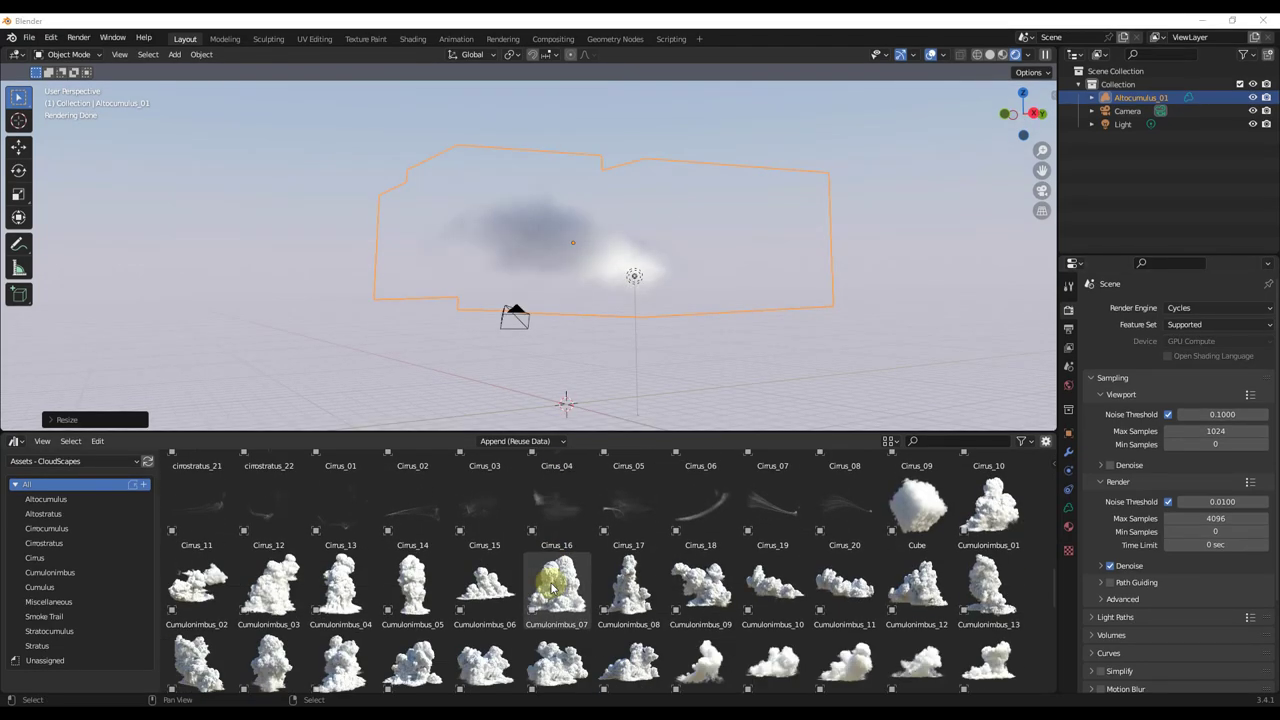
scroll(558, 585, "up", 4)
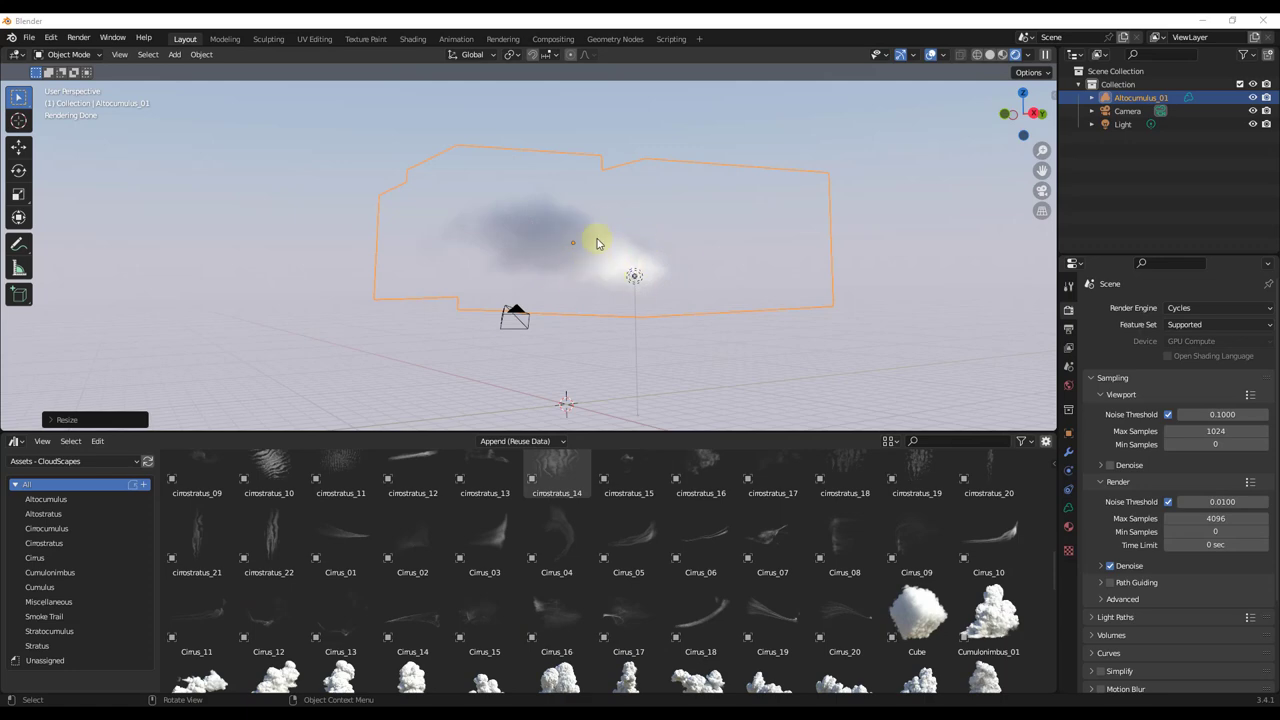
scroll(694, 578, "down", 4)
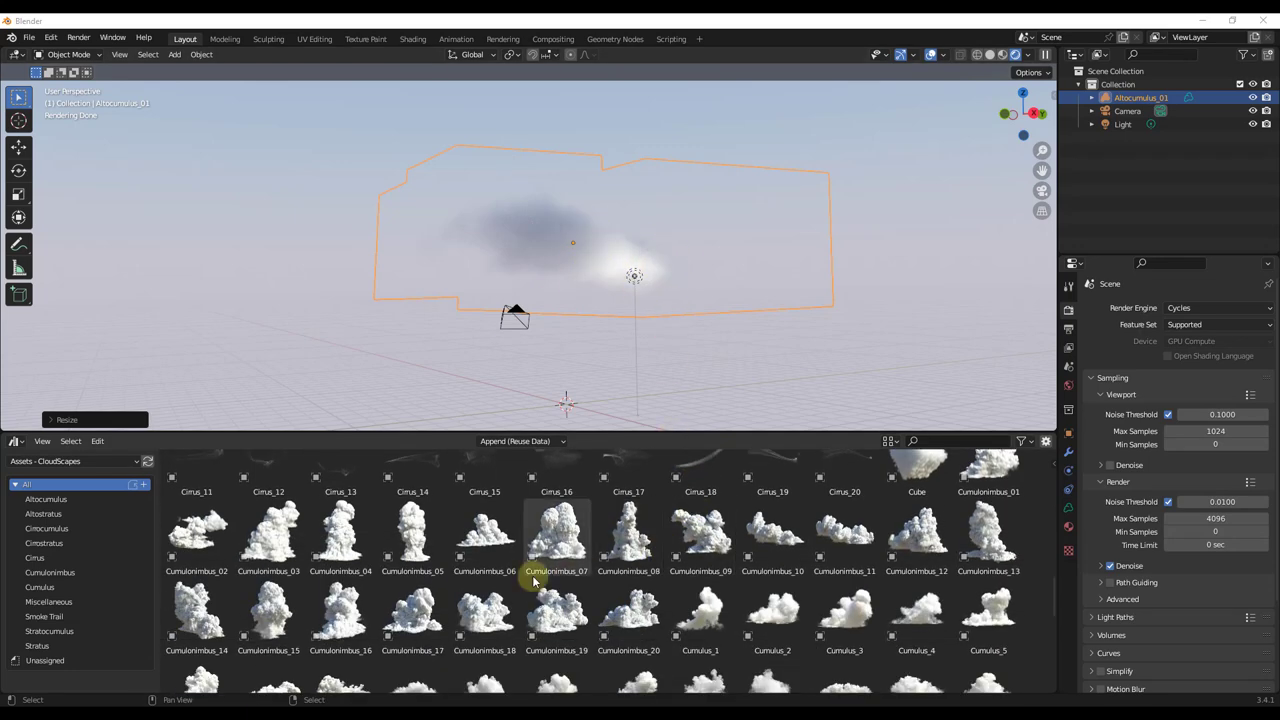
left_click_drag(632, 622, 663, 408)
key("g")
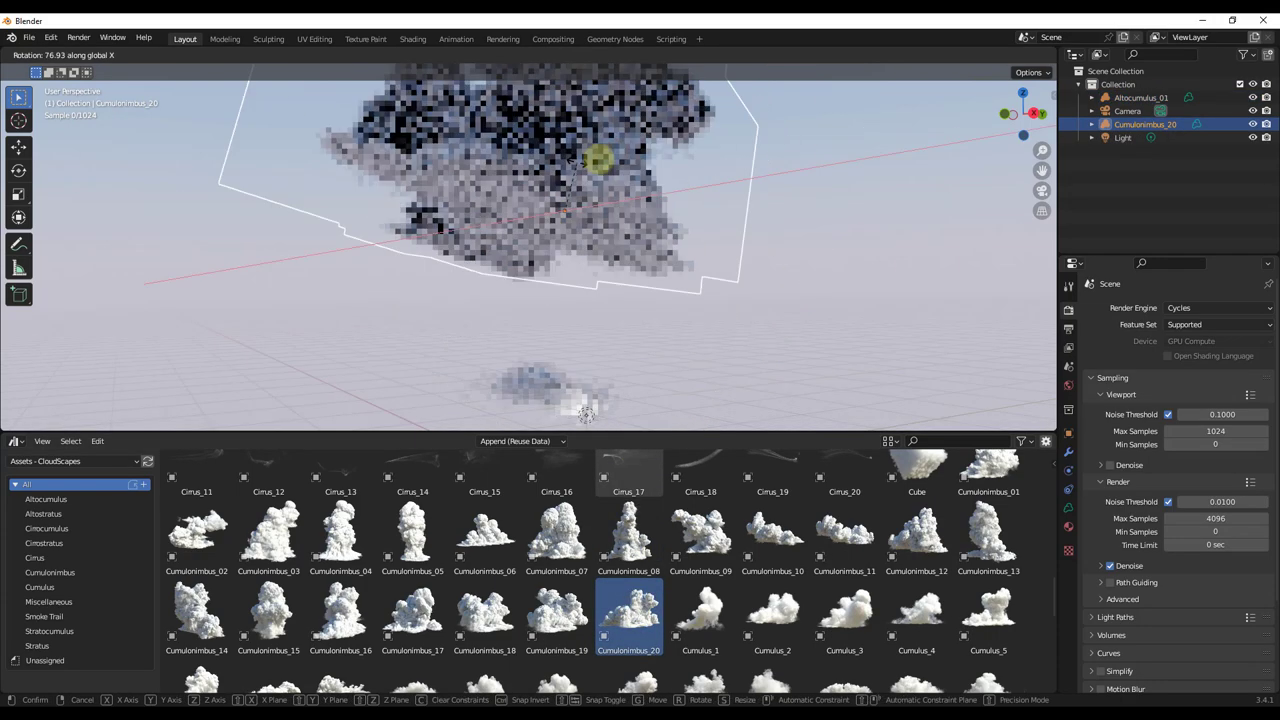
left_click(566, 271)
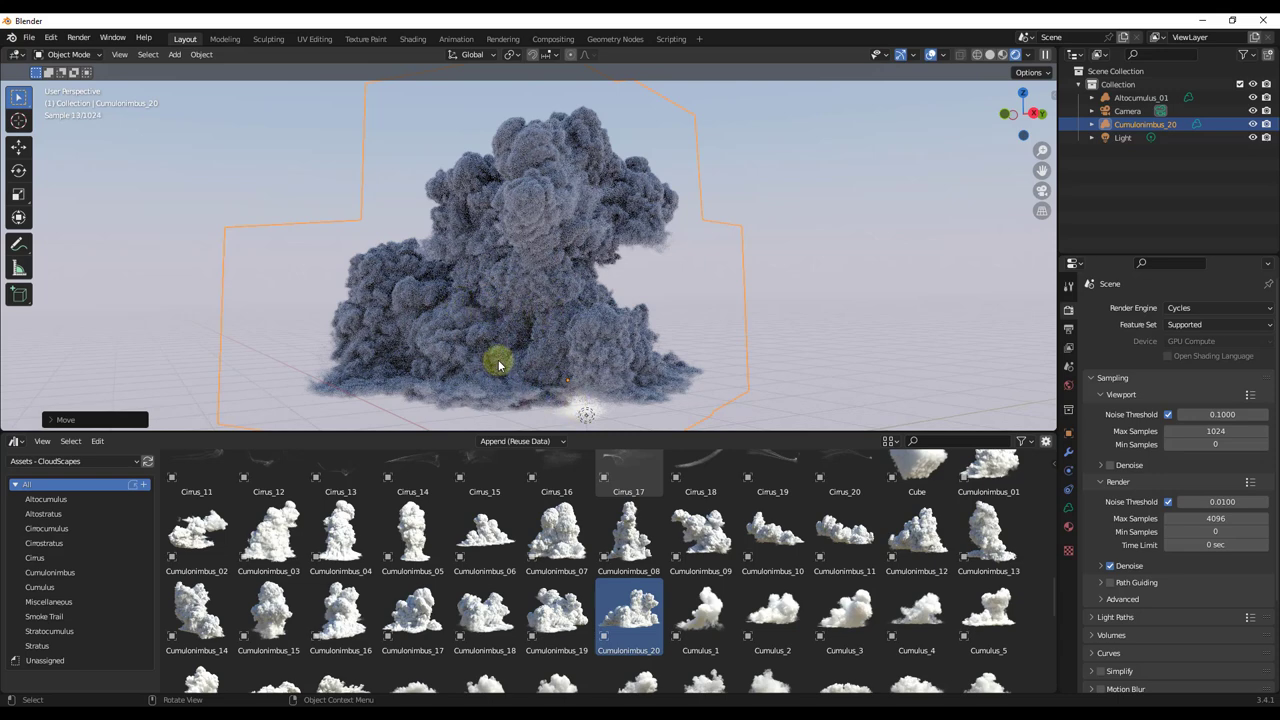
Step: Set the world Sky Texture's type to Nishita
middle_click_drag(523, 323, 609, 309)
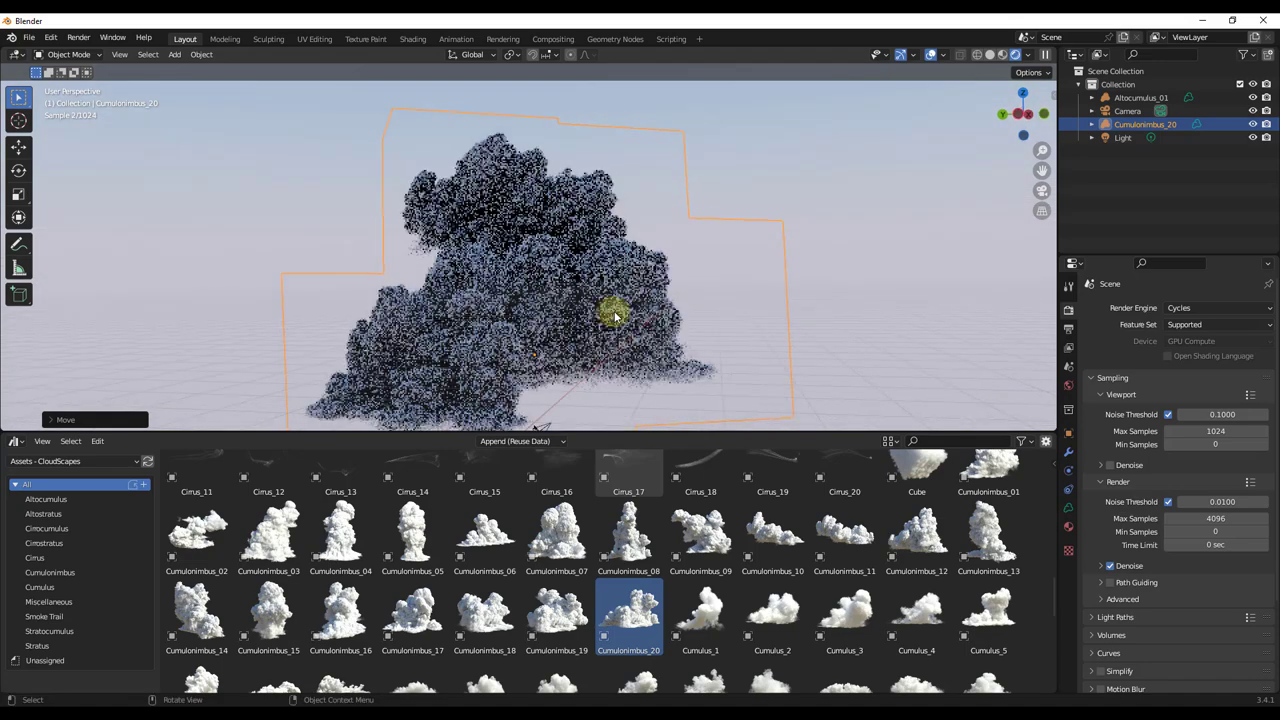
left_click(1068, 385)
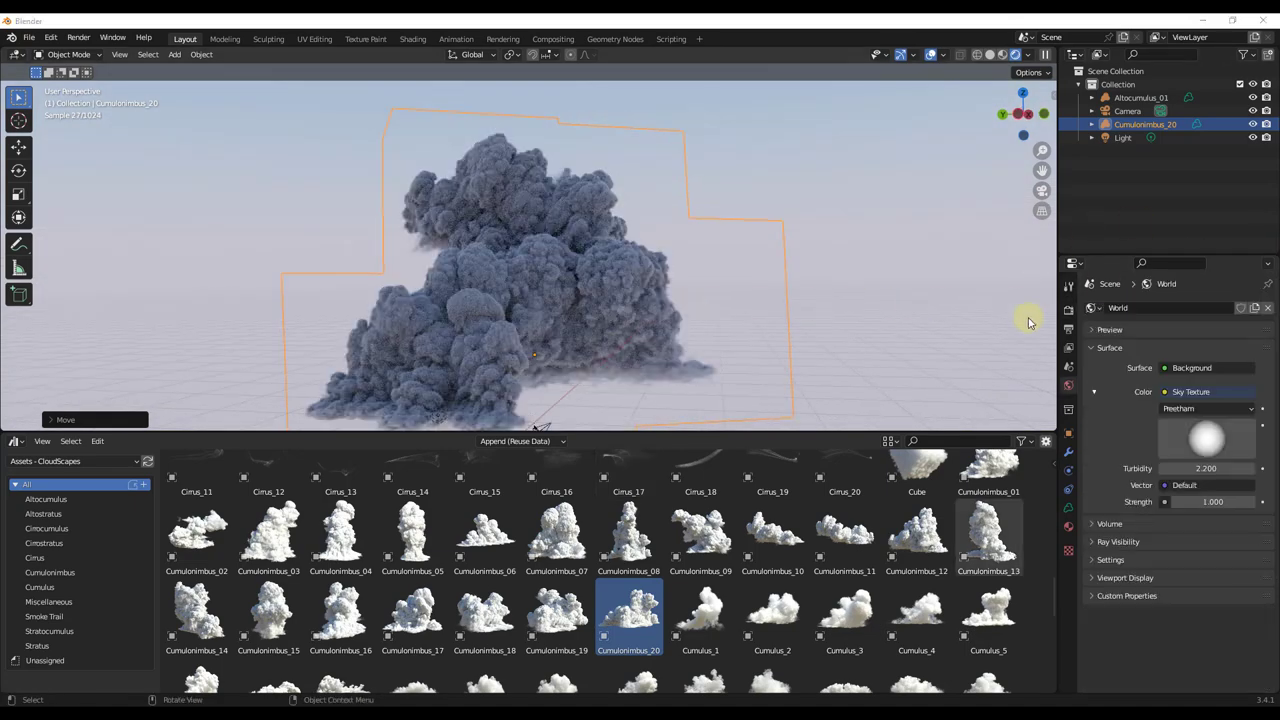
left_click(1193, 409)
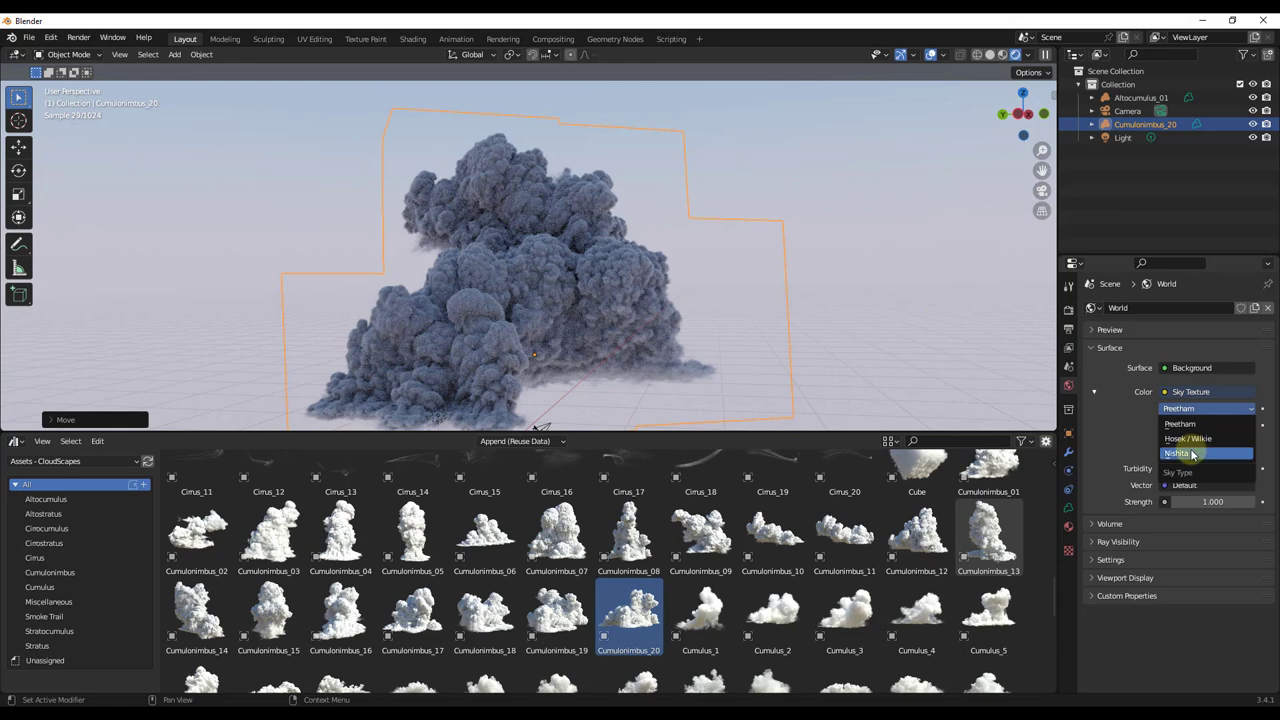
left_click(1180, 453)
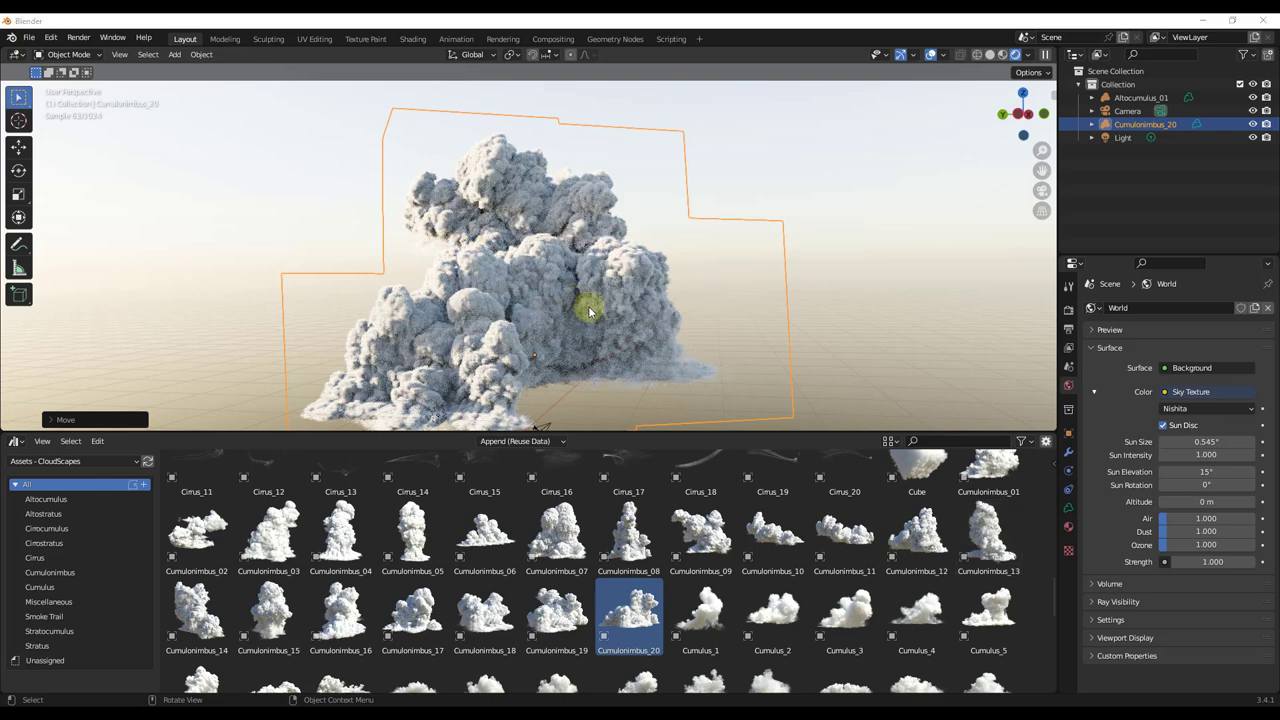
Step: Replace the asset browser with the Shader Editor showing the cloud's material, and set the Principled Volume's density to 3
left_click(15, 441)
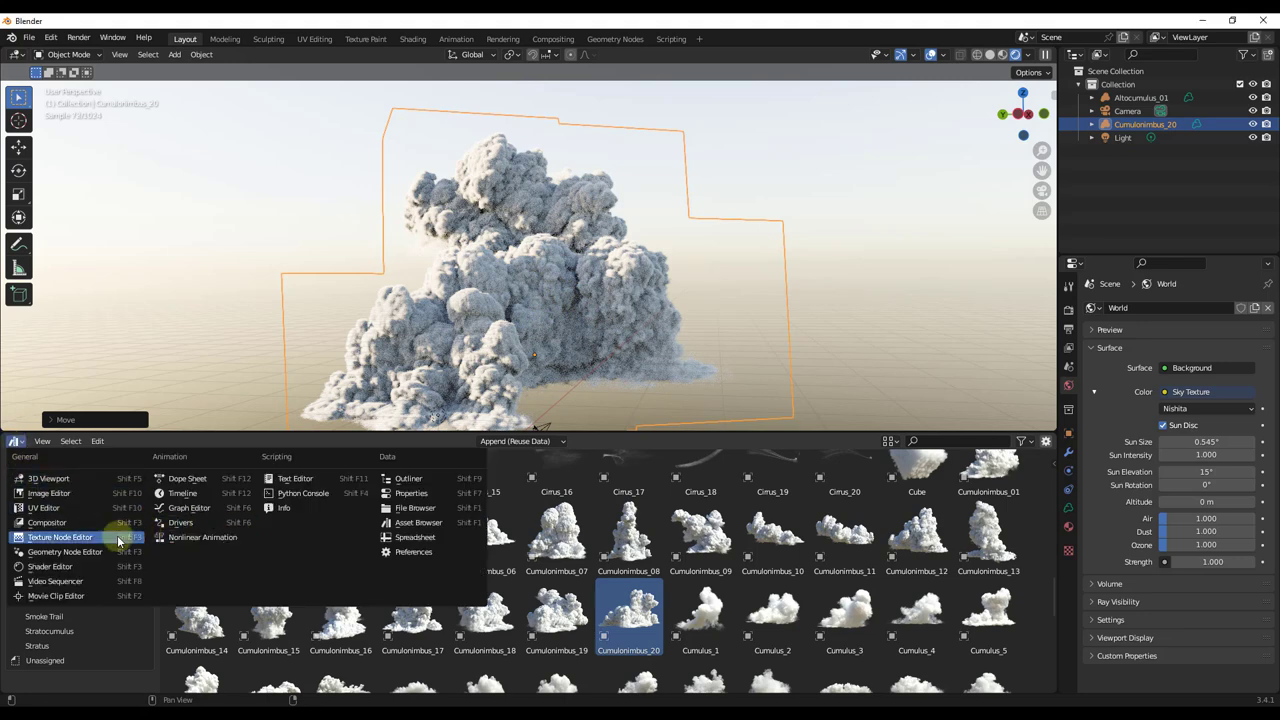
left_click(50, 567)
key("Home")
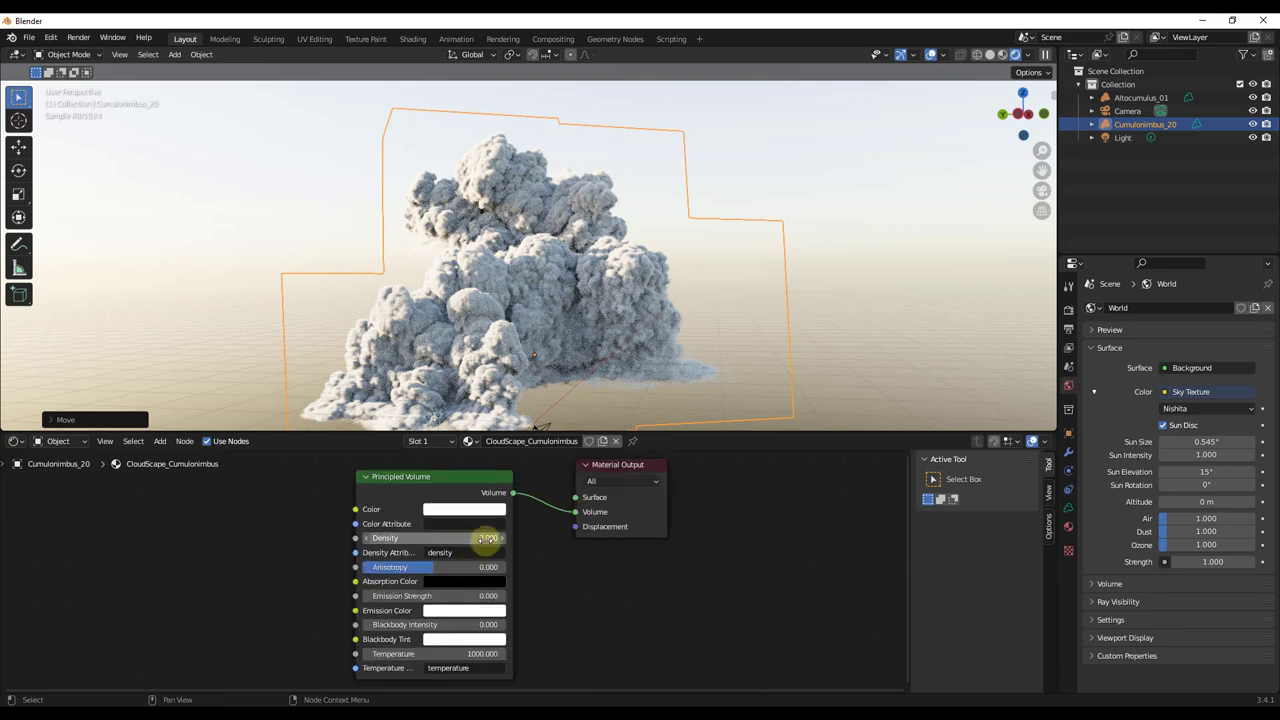
left_click(487, 538)
type("3")
key("Return")
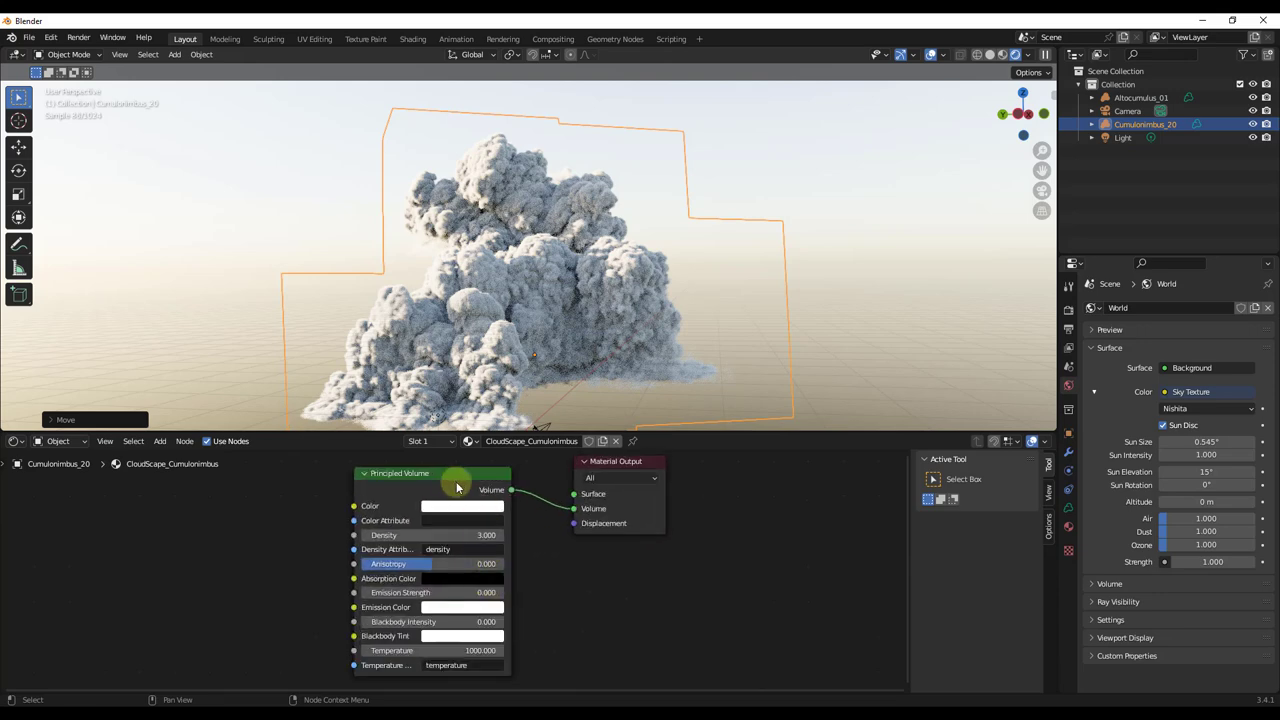
Step: Spread the Principled Volume and Material Output nodes apart and set the volume's density to 1
left_click_drag(451, 471, 410, 467)
left_click(626, 473)
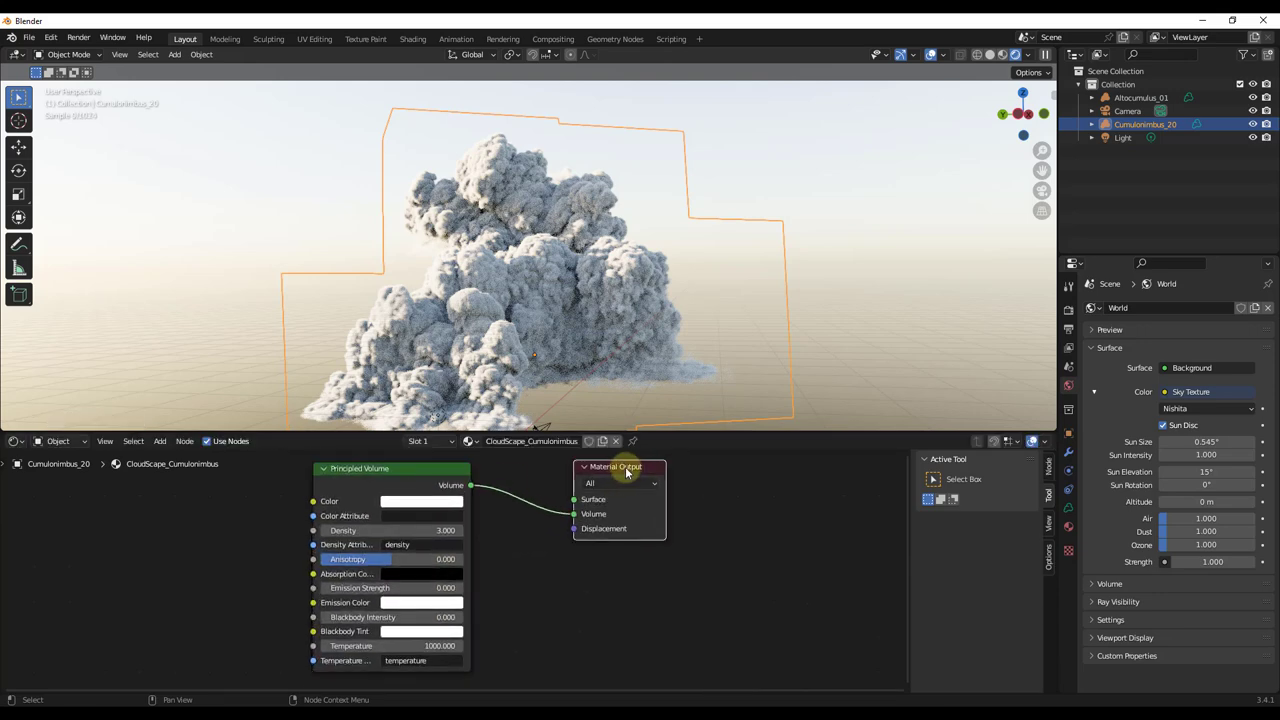
left_click_drag(626, 473, 724, 502)
left_click(450, 527)
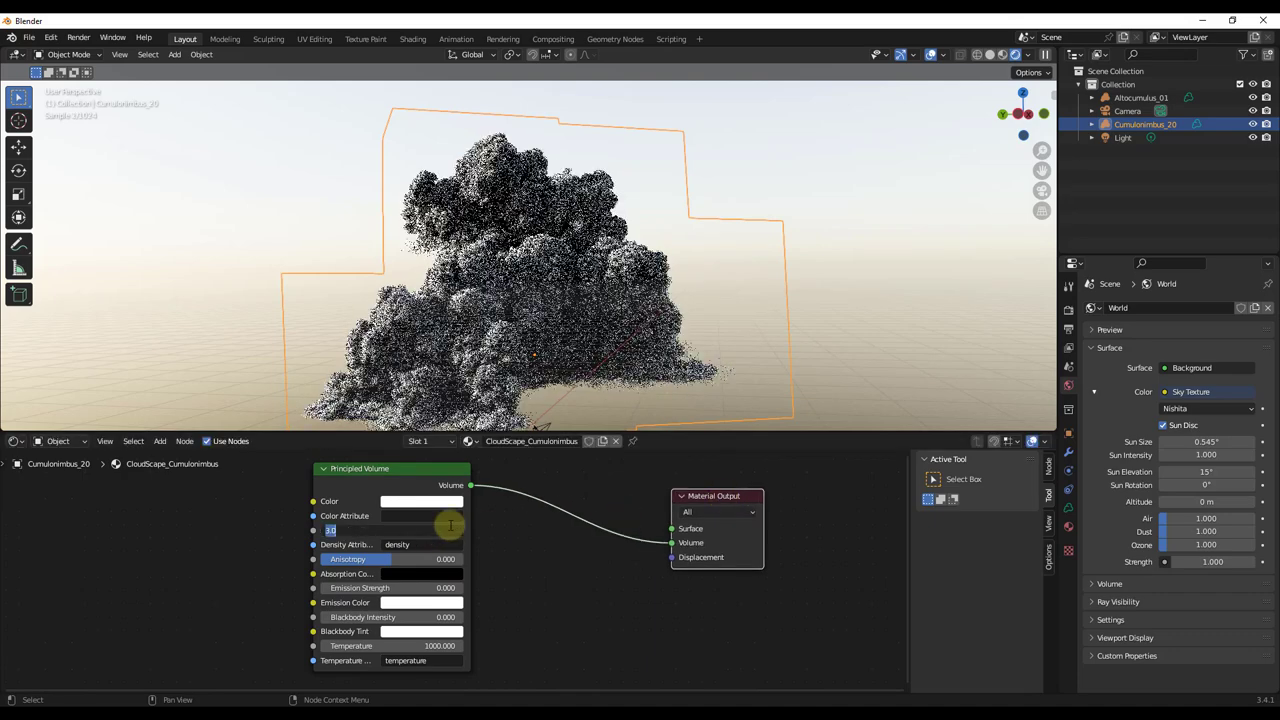
type("1")
key("Return")
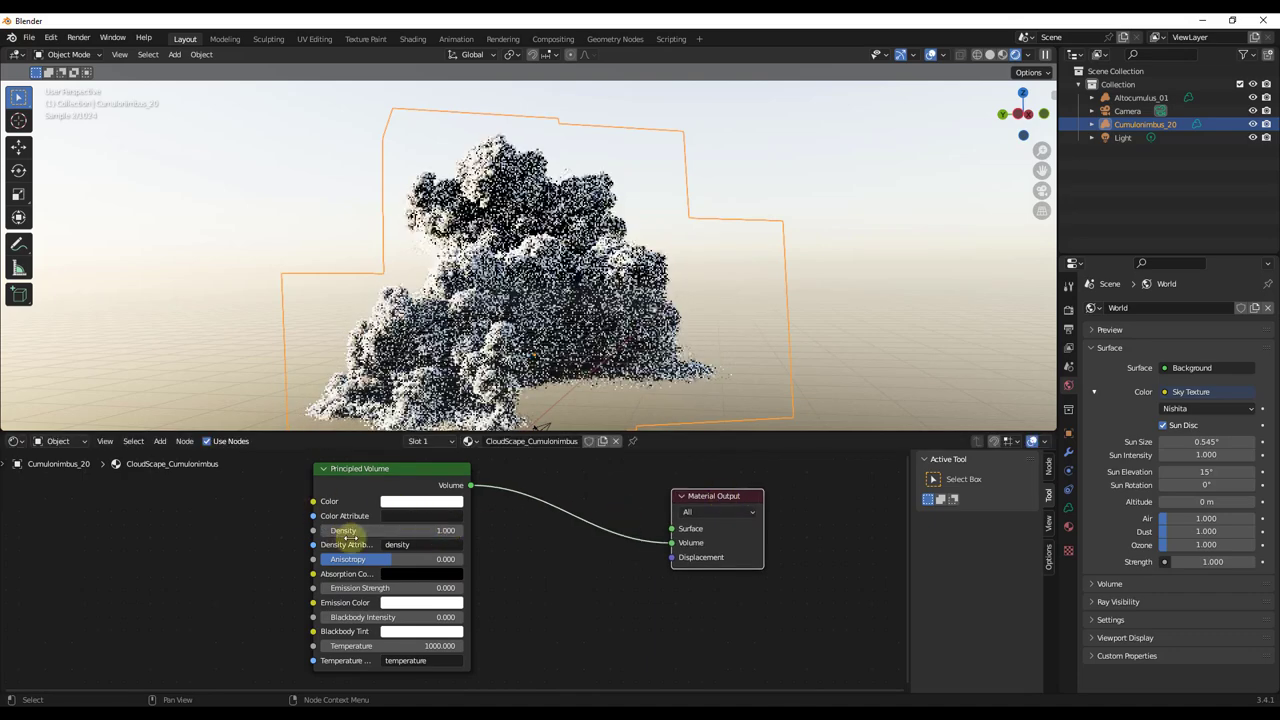
Step: Set the Principled Volume's density to 0.05
left_click(386, 530)
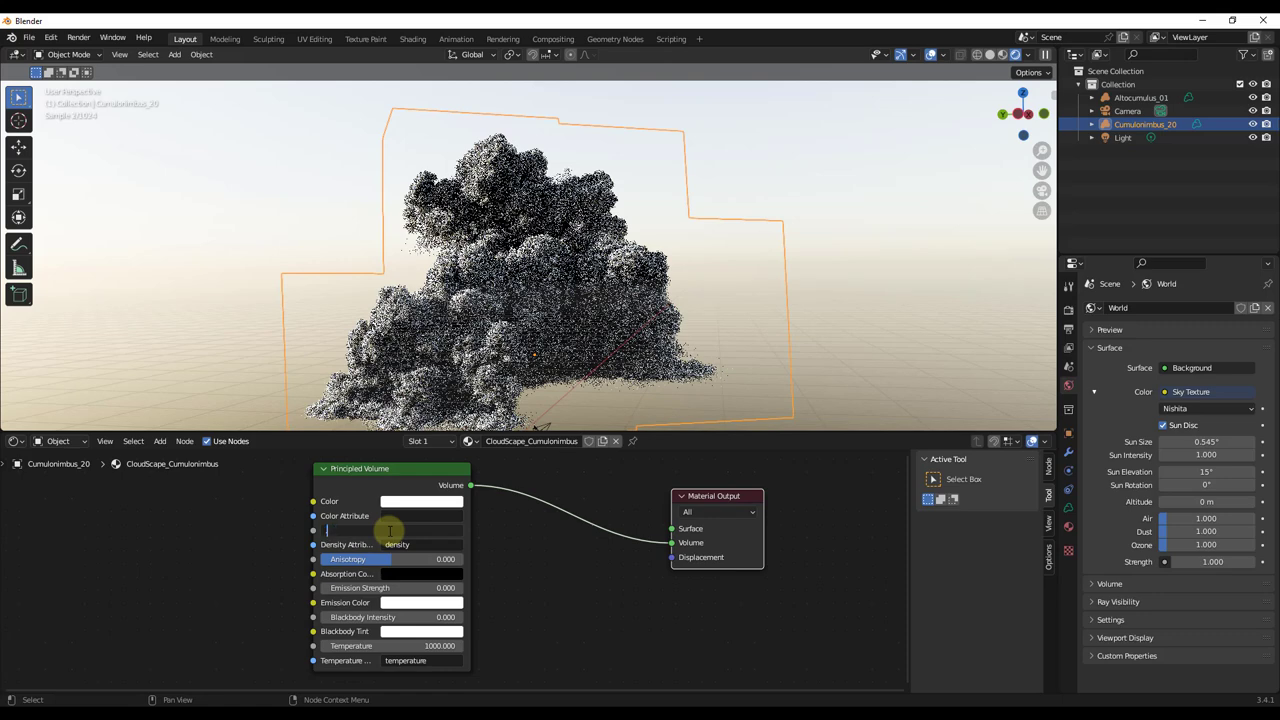
type(".05")
key("Return")
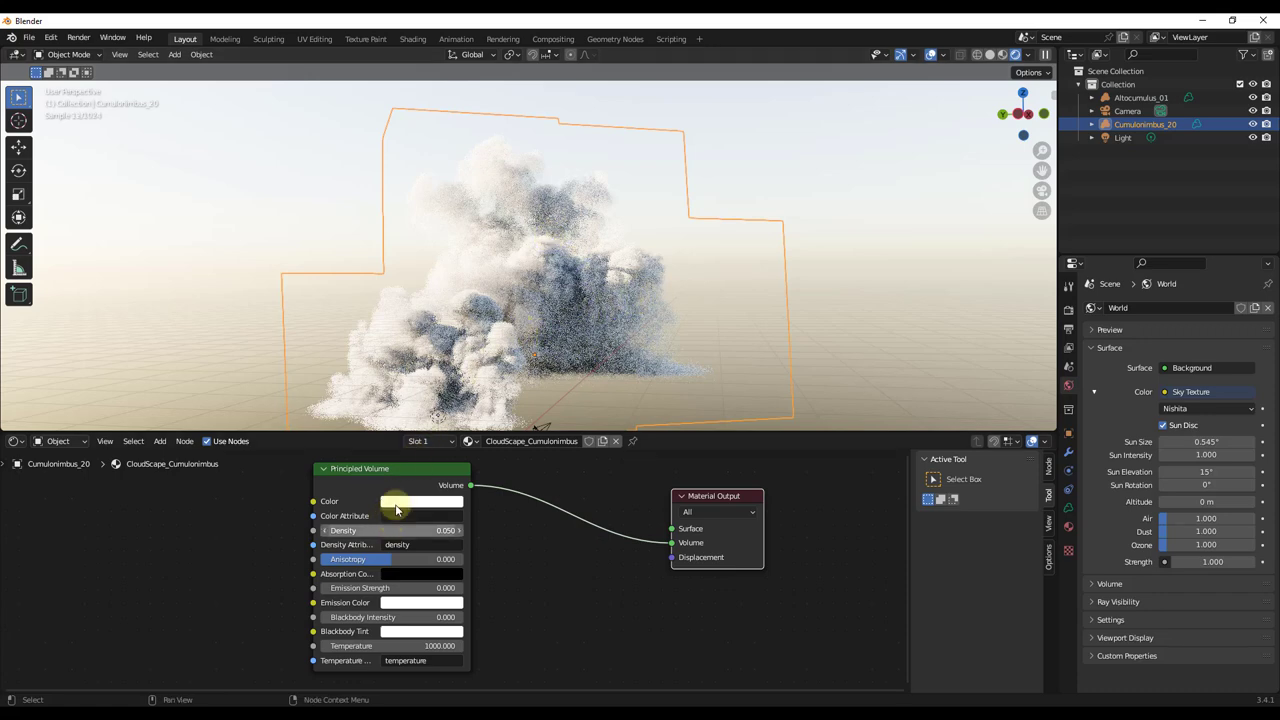
Step: Set the world background strength to 0.5 and check the cloud's lighting from several angles
middle_click_drag(538, 428, 636, 352)
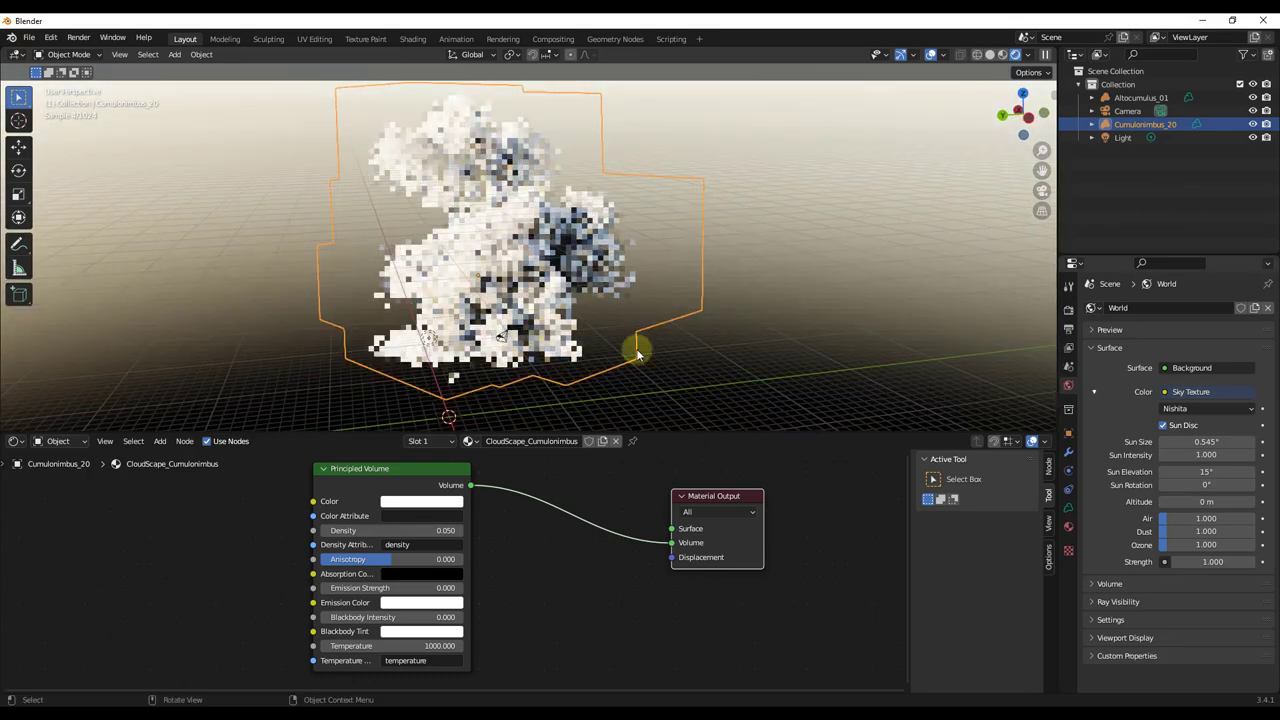
left_click(1214, 561)
type(".5")
key("Return")
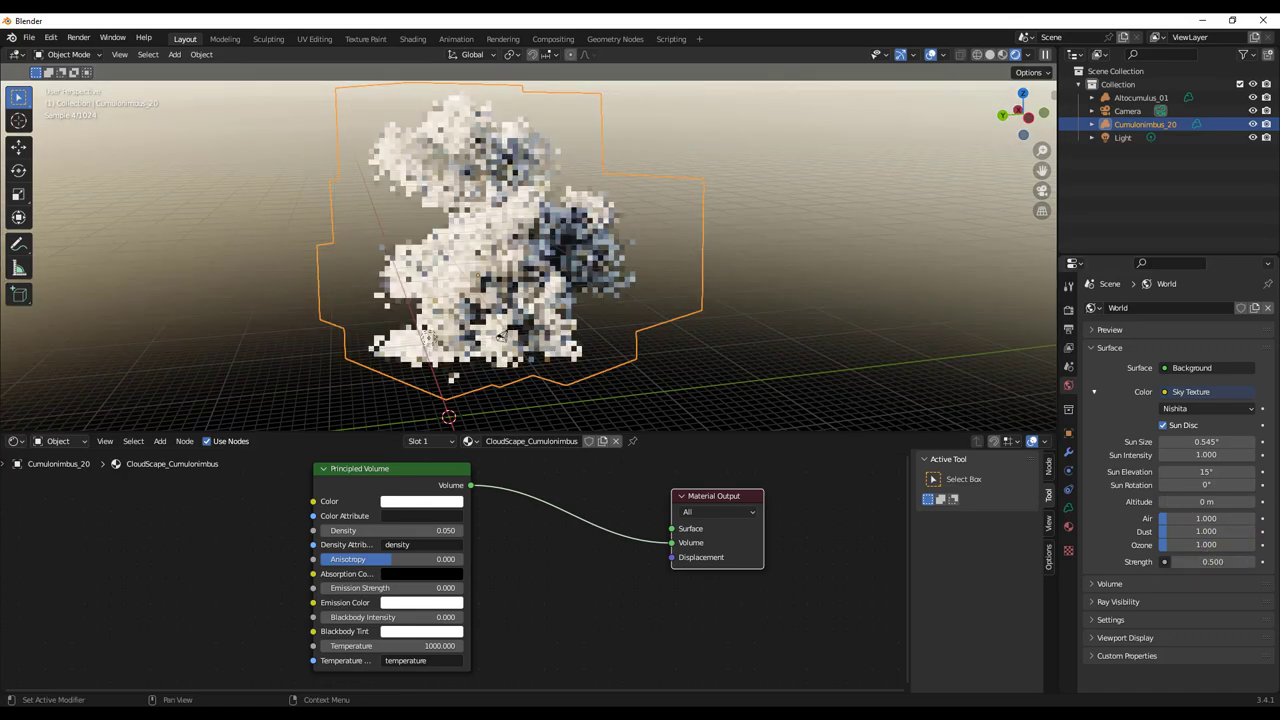
middle_click_drag(543, 277, 505, 267)
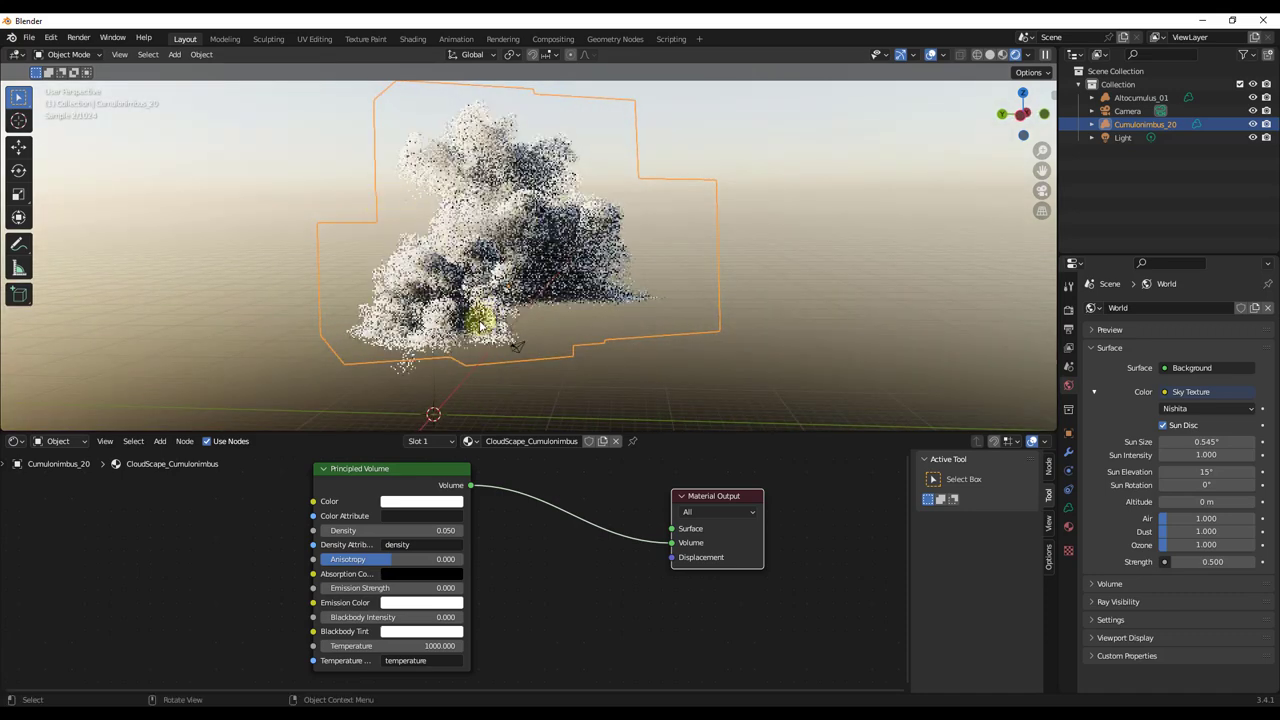
middle_click_drag(406, 172, 470, 300)
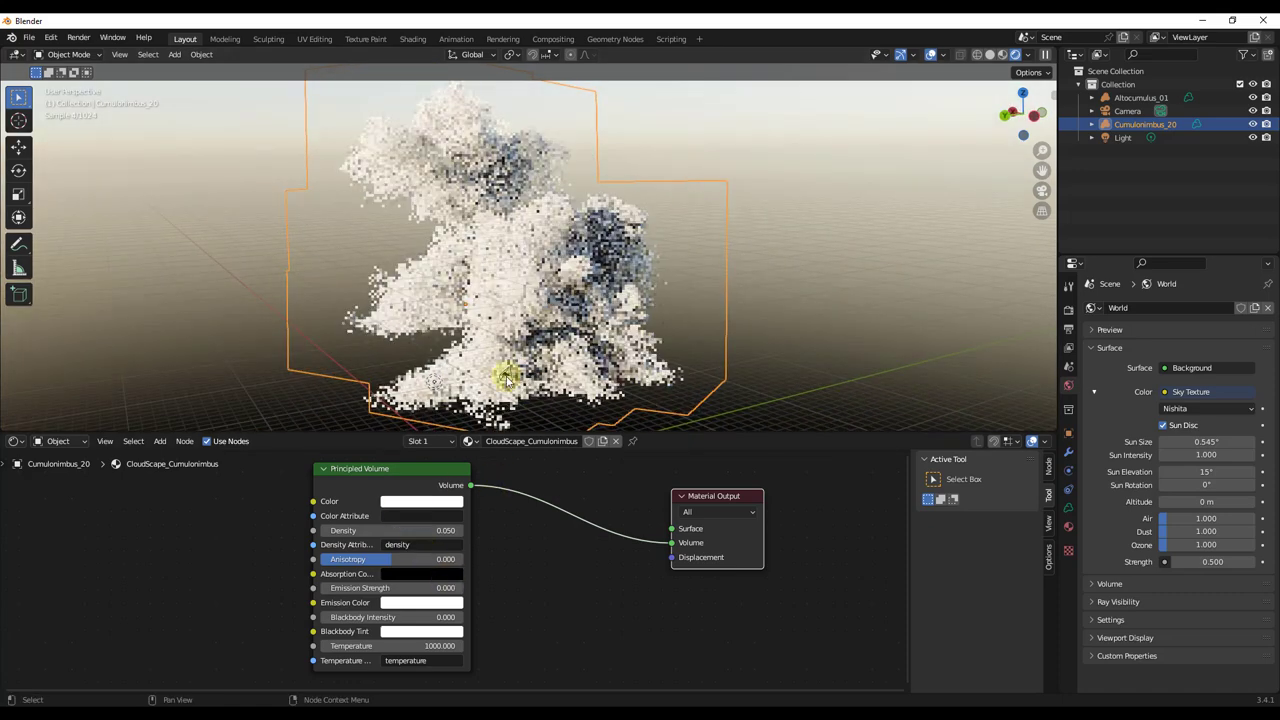
Step: Darken the Principled Volume's color to a neutral grey with a value of about 0.3
left_click(415, 503)
mouse_move(491, 343)
left_mouse_down()
mouse_move(444, 374)
mouse_move(438, 361)
left_mouse_up()
left_click(448, 352)
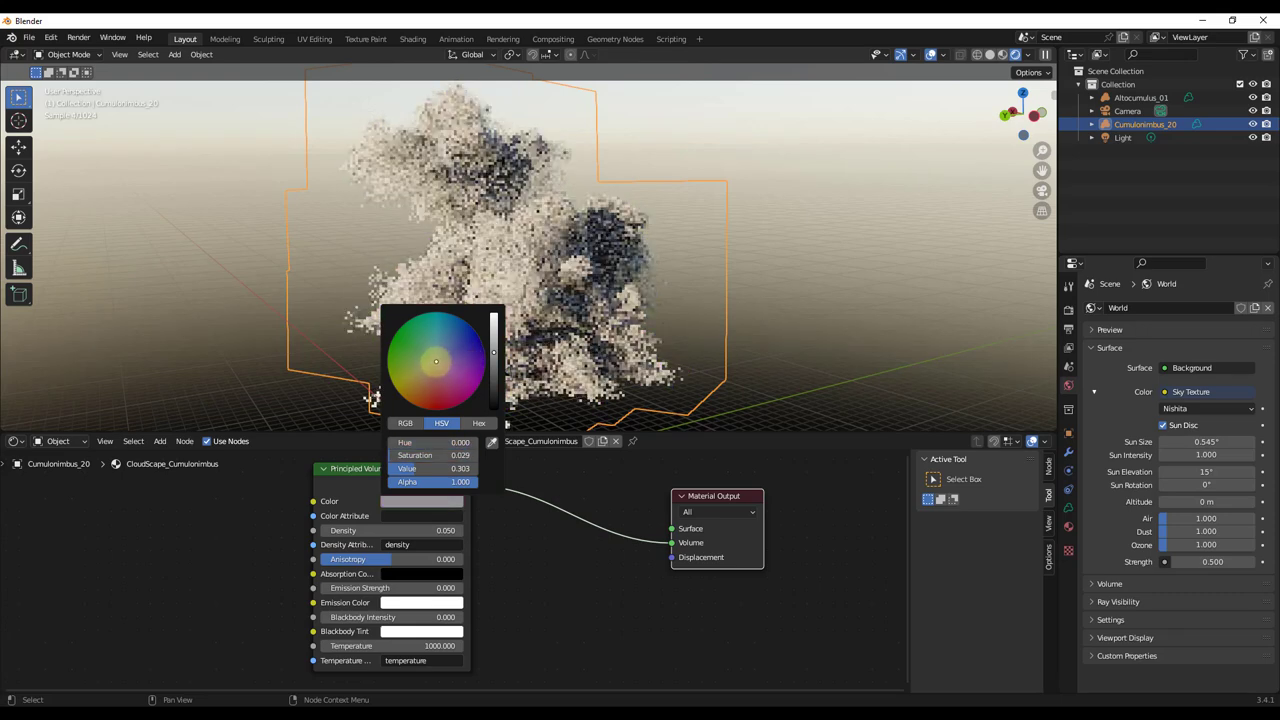
mouse_move(436, 361)
left_mouse_down()
mouse_move(425, 370)
mouse_move(414, 350)
mouse_move(432, 347)
mouse_move(437, 361)
left_mouse_up()
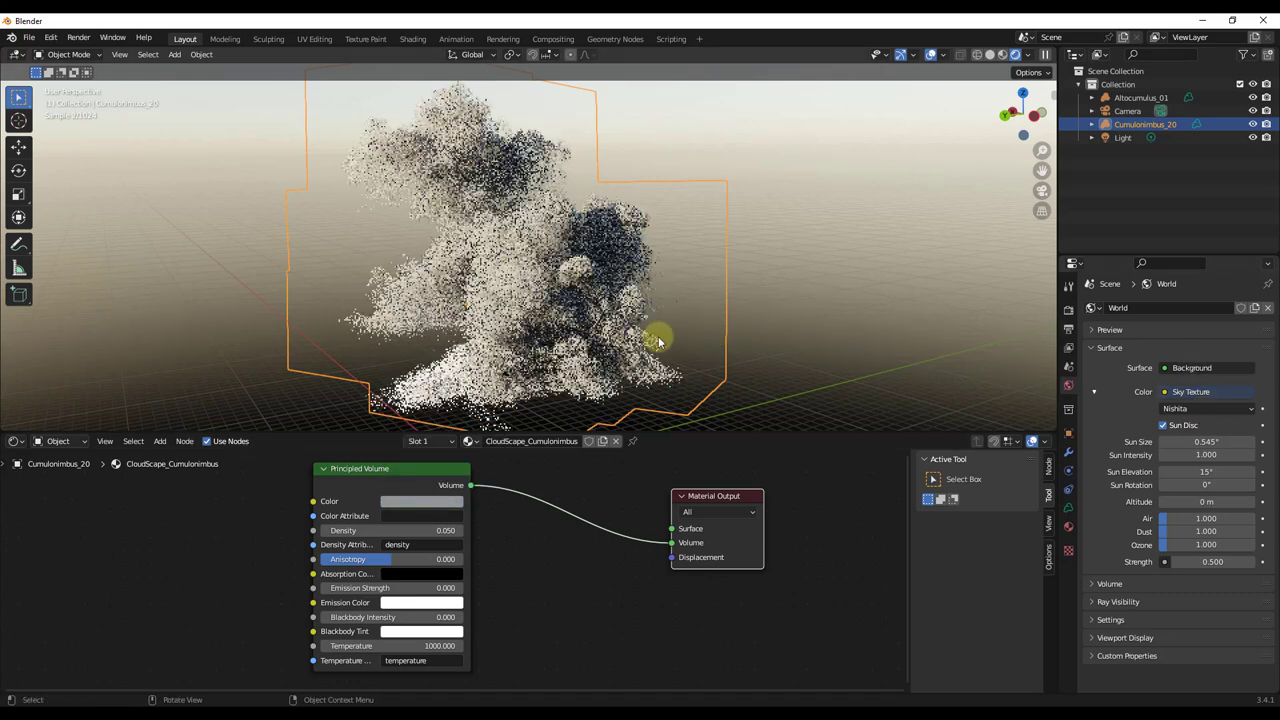
Step: Try an anisotropy of about 0.49 on the Principled Volume, and bring it back to about -0.018
middle_click_drag(575, 285, 520, 330)
mouse_move(420, 559)
left_mouse_down()
mouse_move(363, 563)
mouse_move(398, 567)
left_mouse_up()
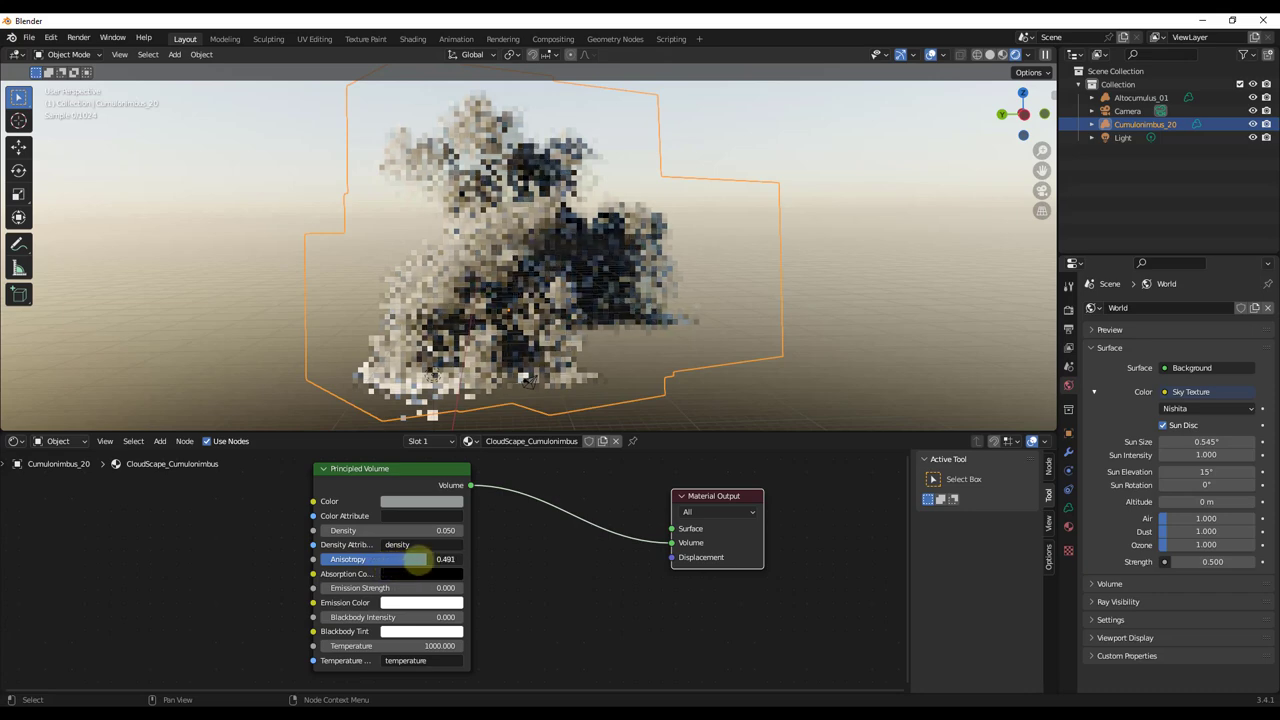
mouse_move(376, 566)
left_mouse_down()
mouse_move(339, 570)
mouse_move(451, 571)
mouse_move(333, 573)
mouse_move(405, 579)
left_mouse_up()
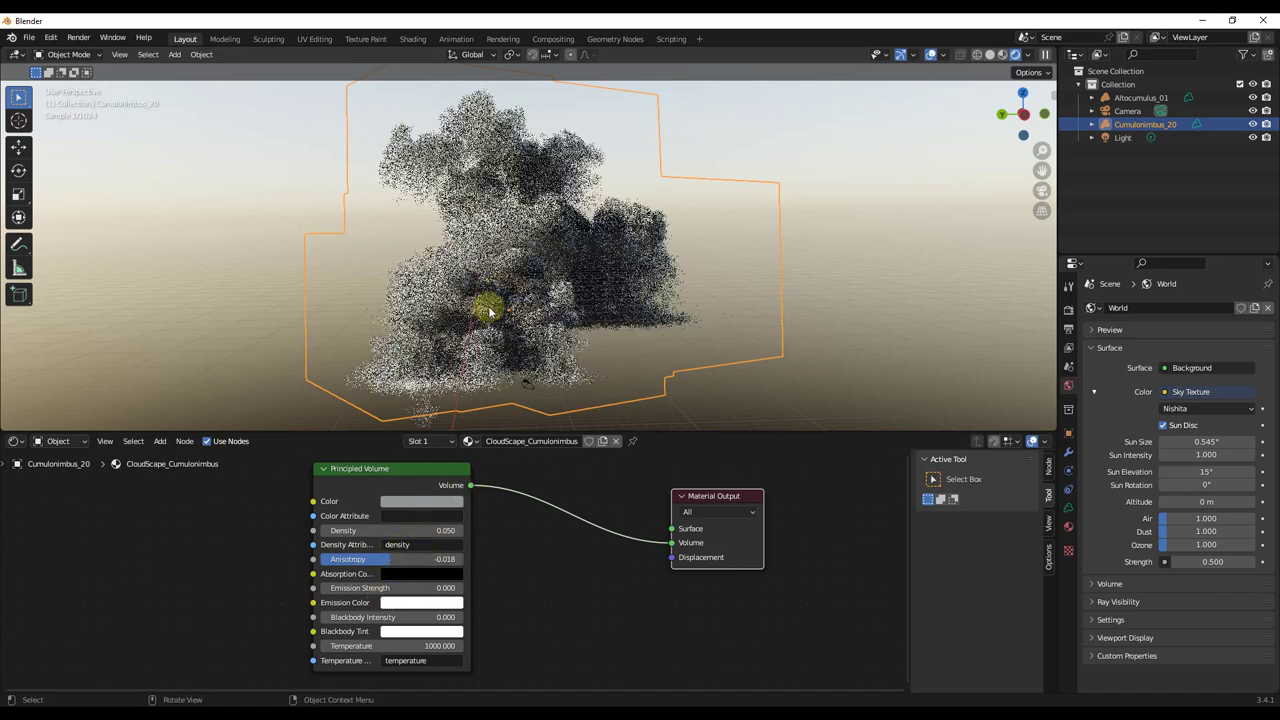
middle_click_drag(486, 306, 530, 222)
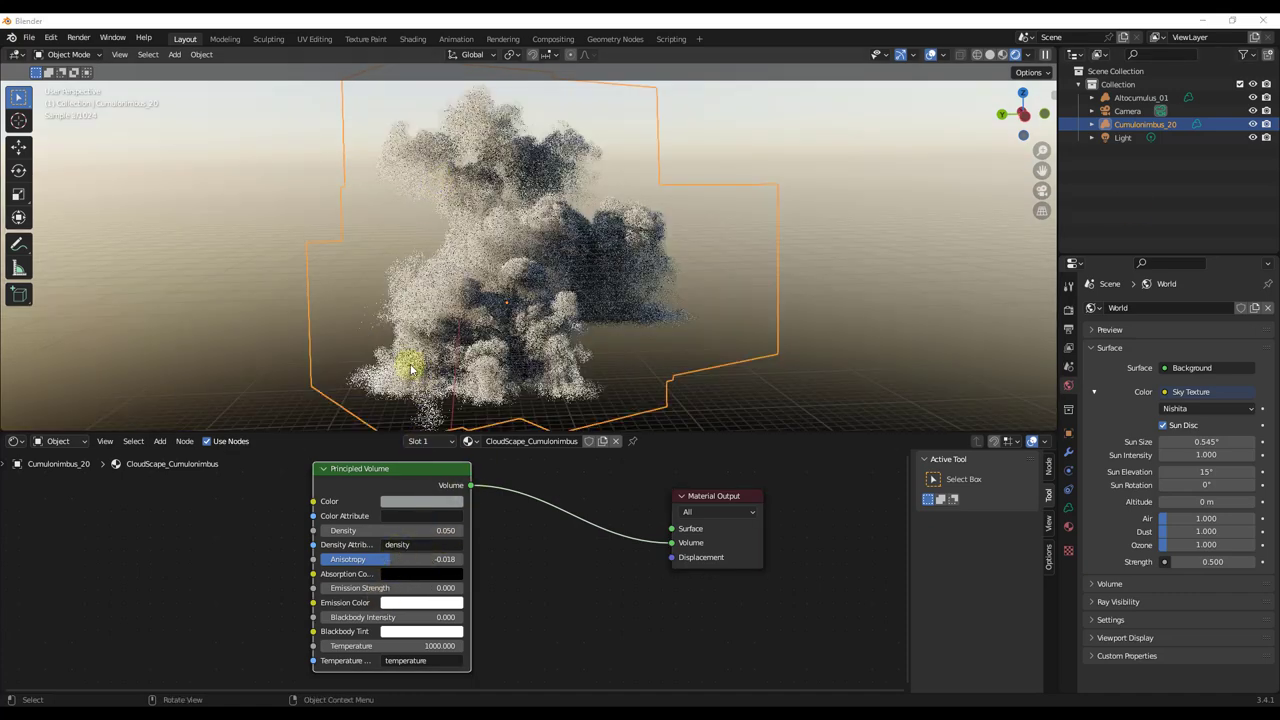
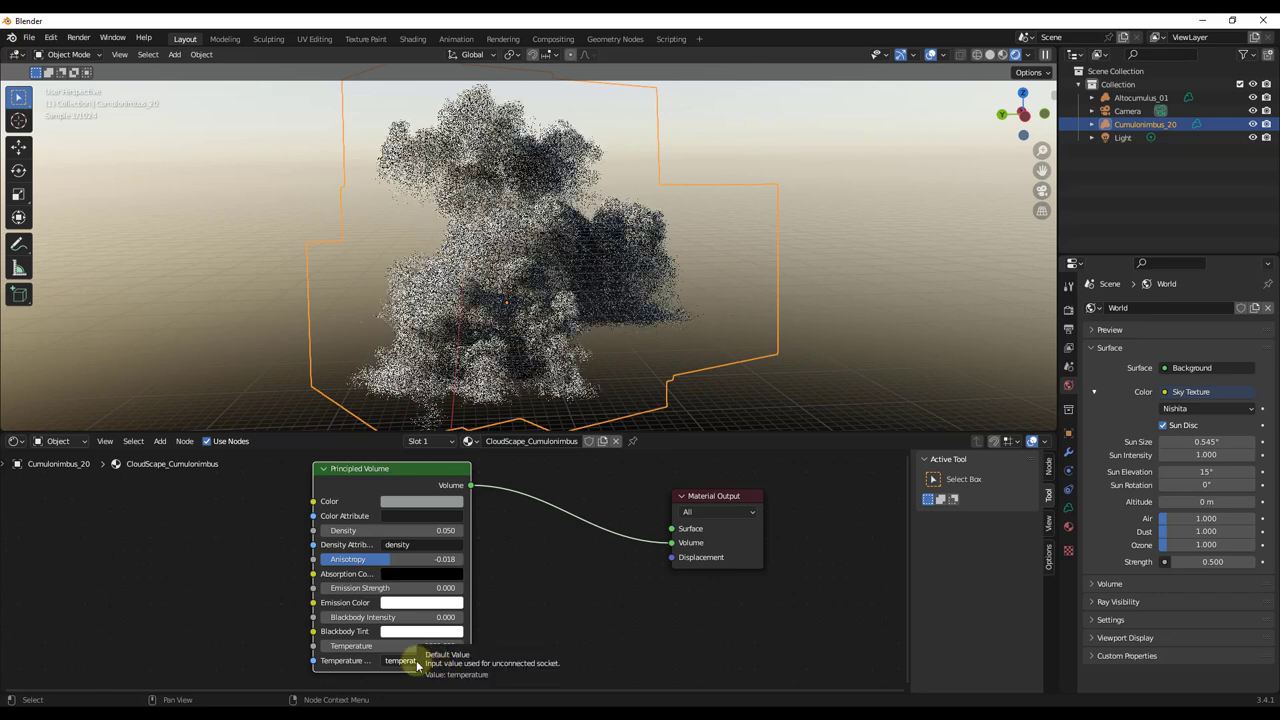
Step: Set the Principled Volume's temperature attribute to density and its blackbody intensity to 1
type("density")
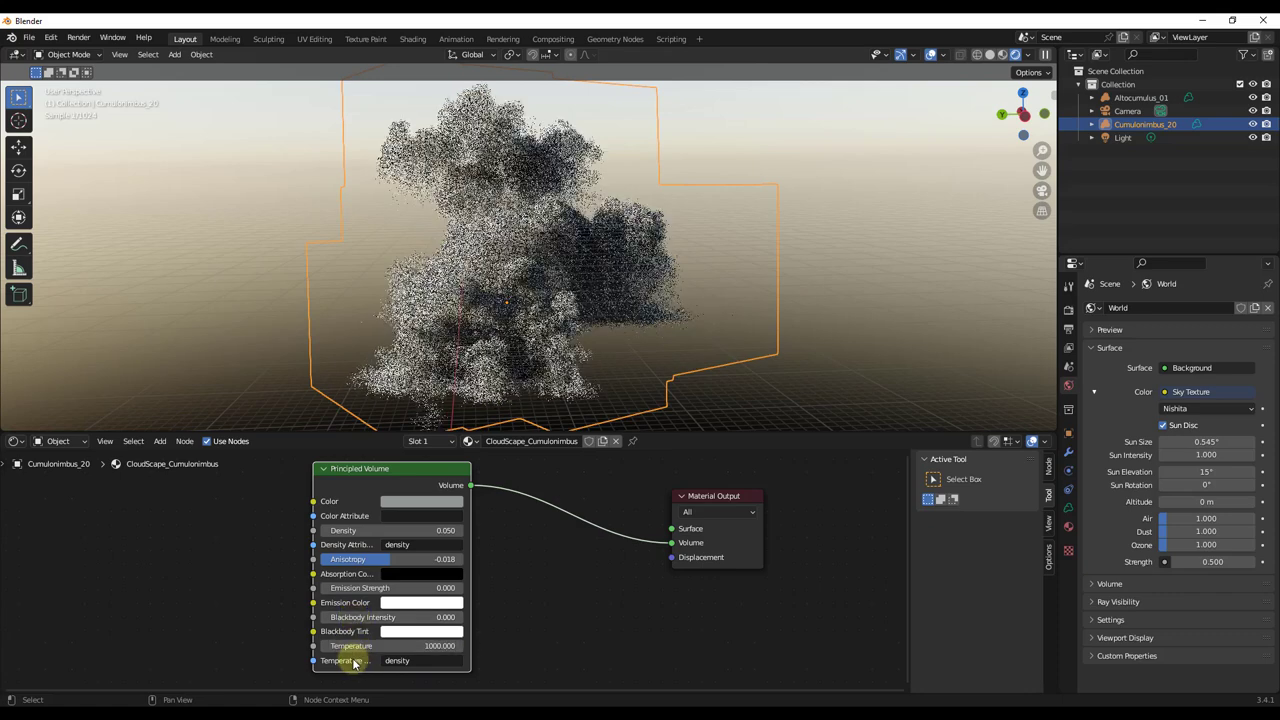
left_click_drag(365, 615, 505, 612)
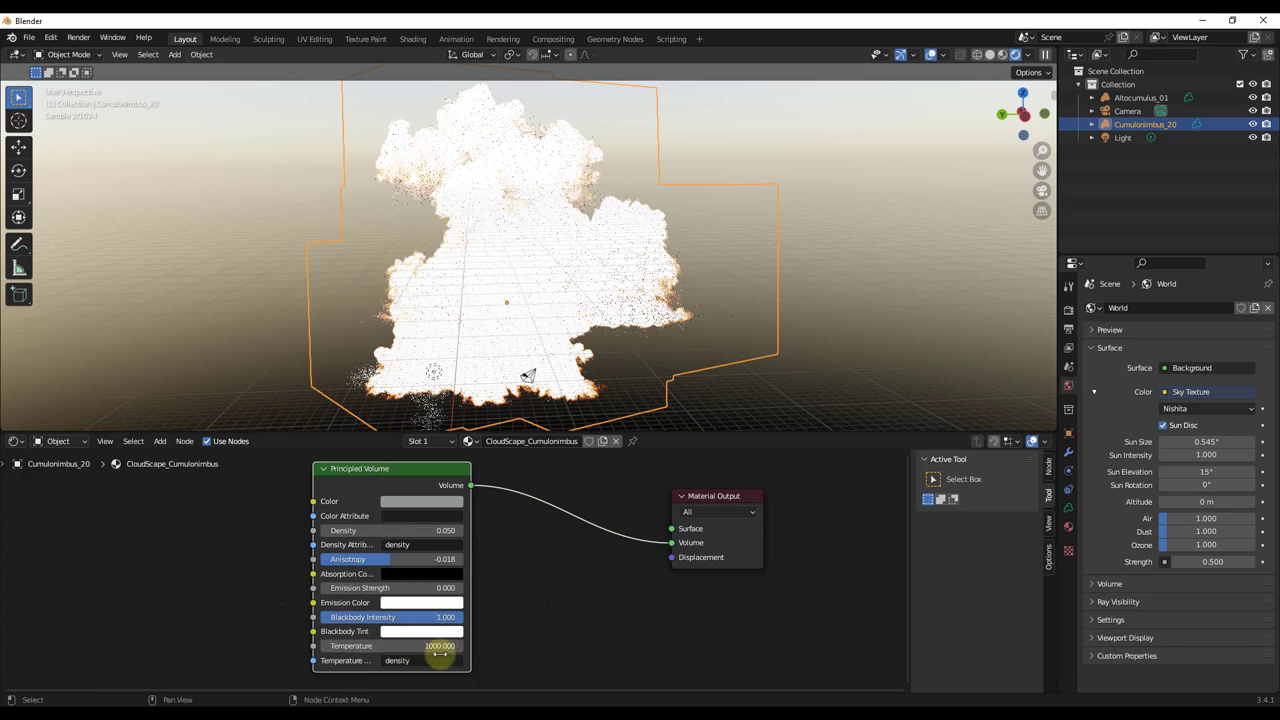
Step: Set the Principled Volume's temperature to 100
left_click(430, 646)
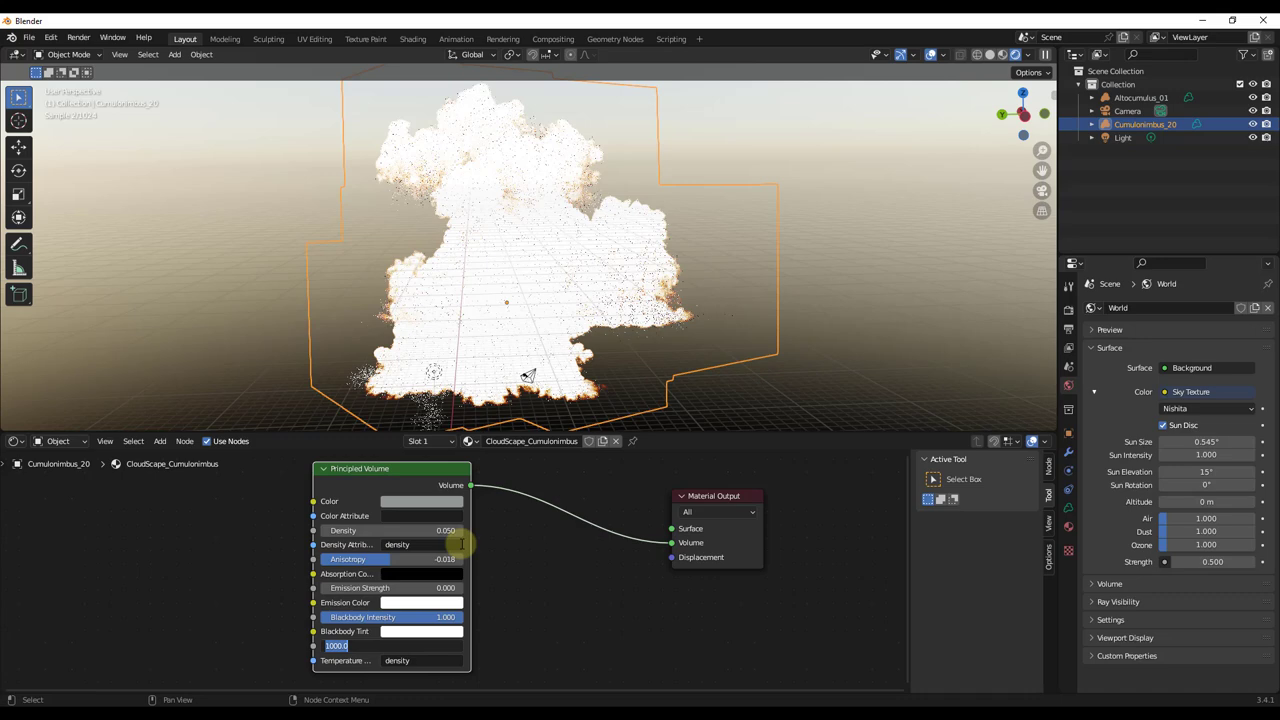
type("100")
key("Return")
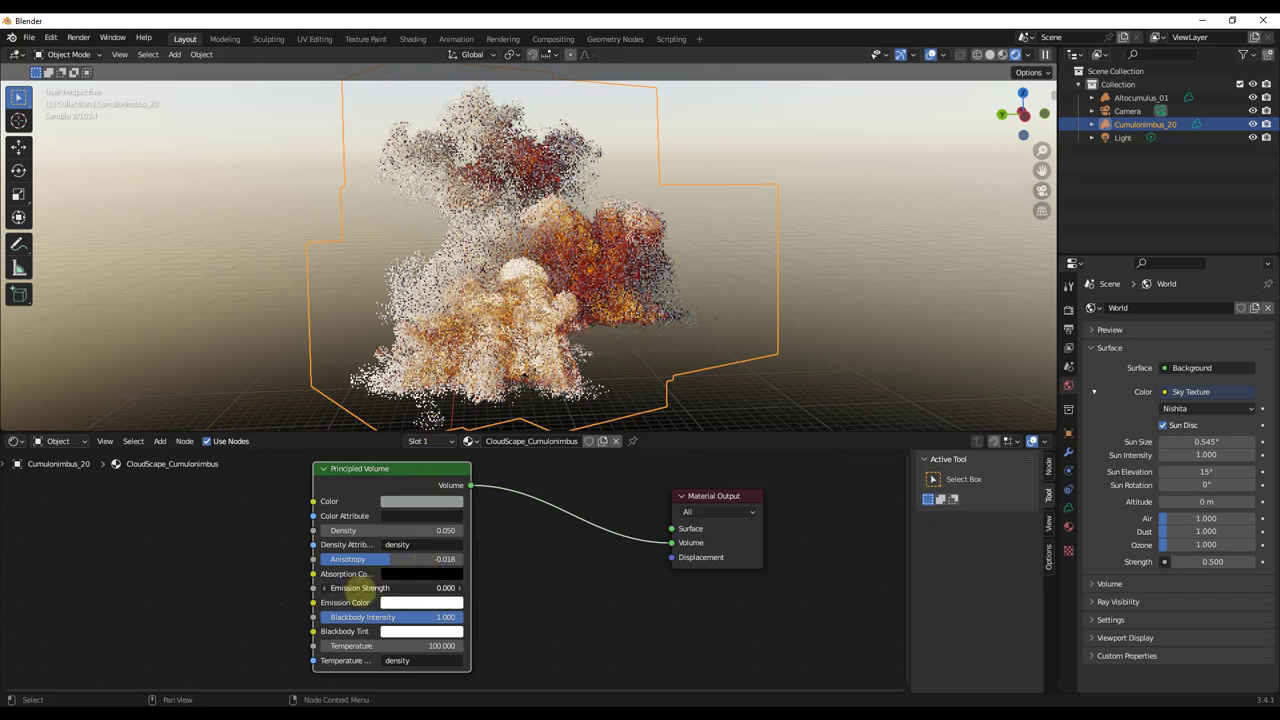
Step: Try an emission strength of 3.3 on the Principled Volume, undo it, and set the strength to 0.001
left_click_drag(350, 588, 393, 588)
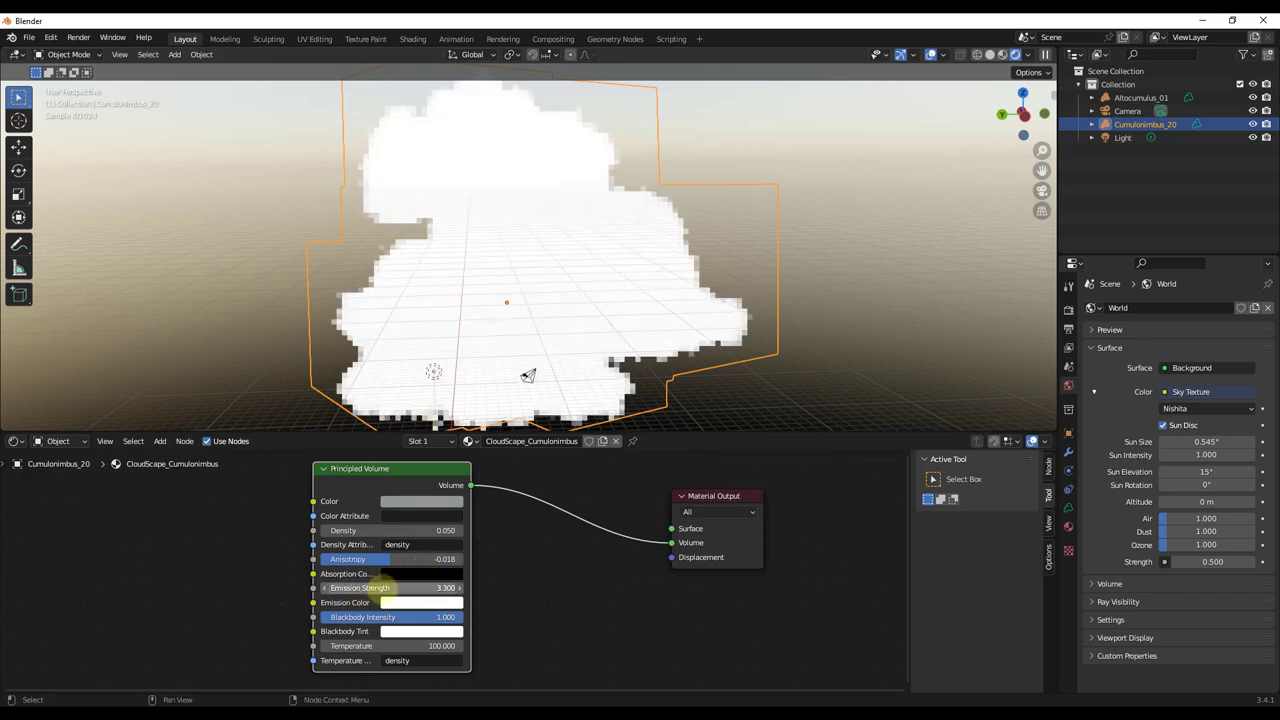
key("ctrl+z")
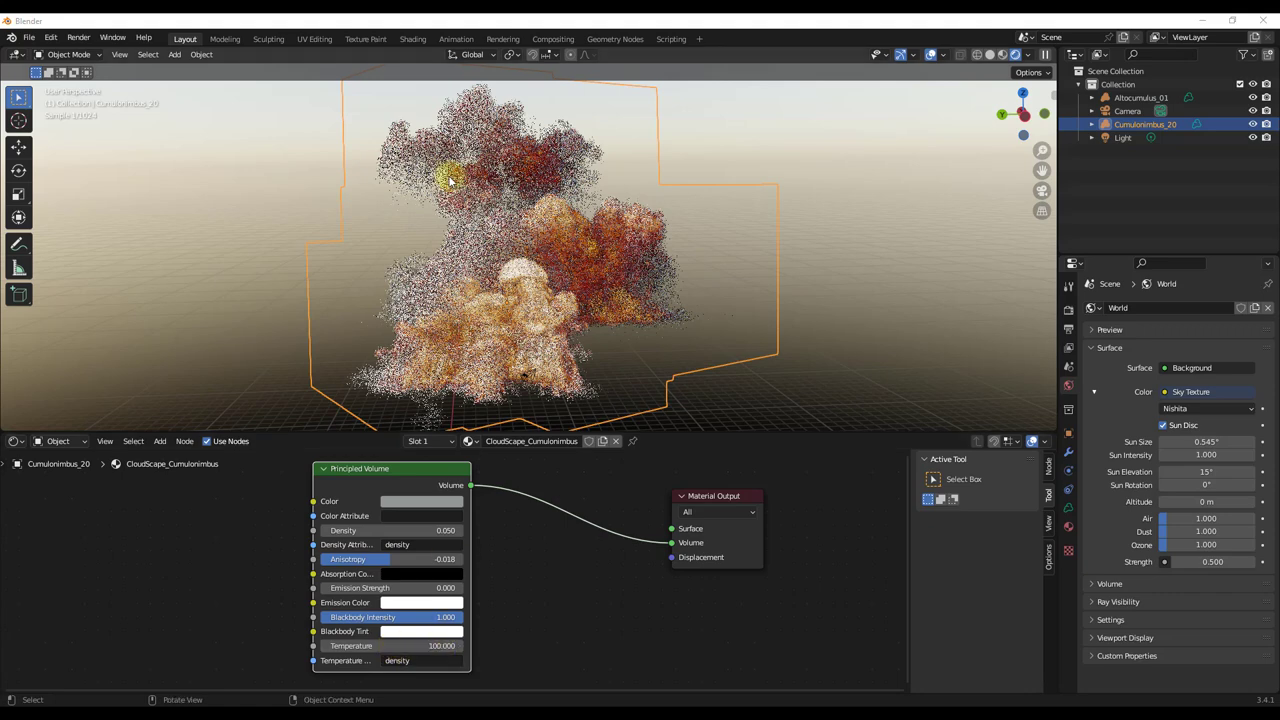
left_click(385, 588)
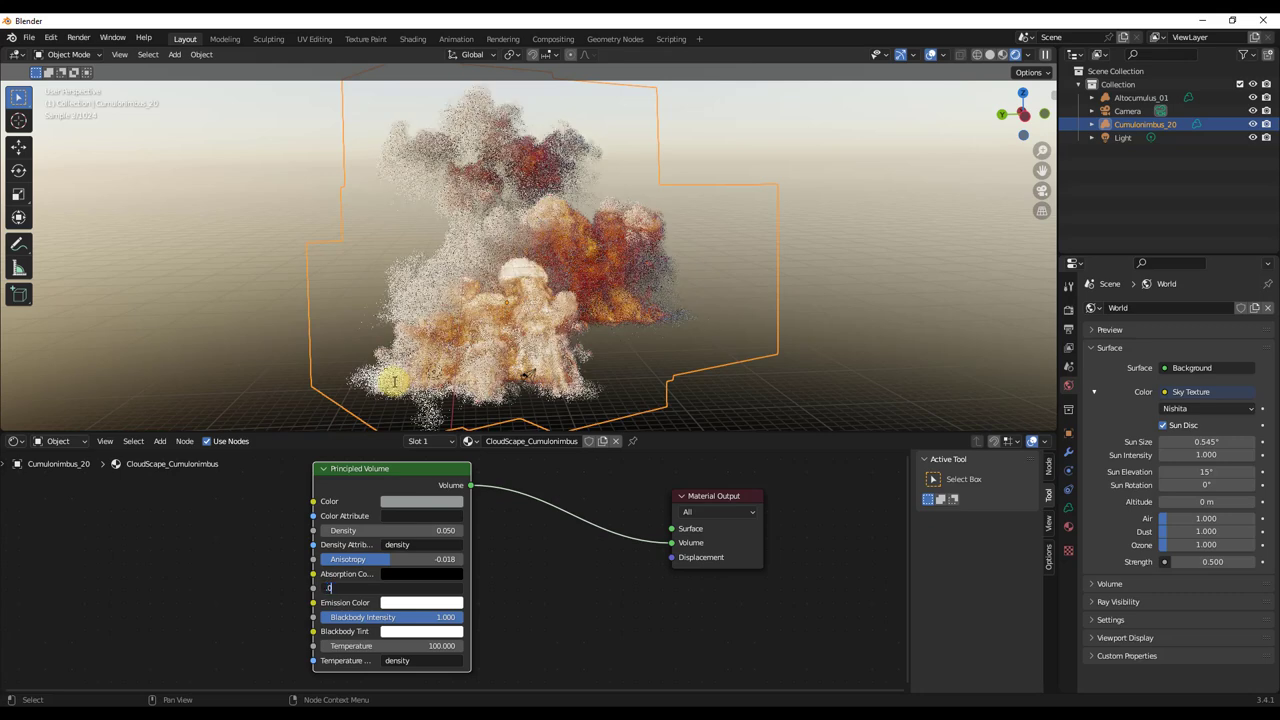
type(".001")
key("Return")
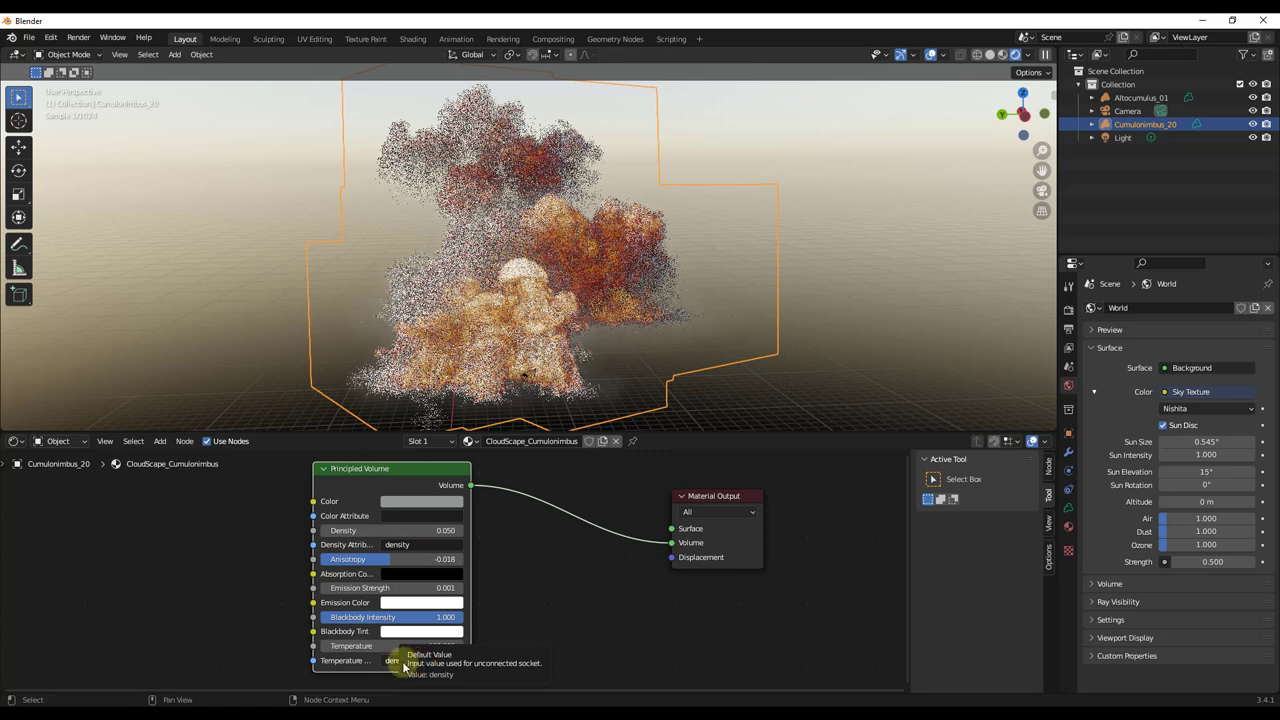
Step: Set the Principled Volume's temperature attribute to temperature
left_click(418, 660)
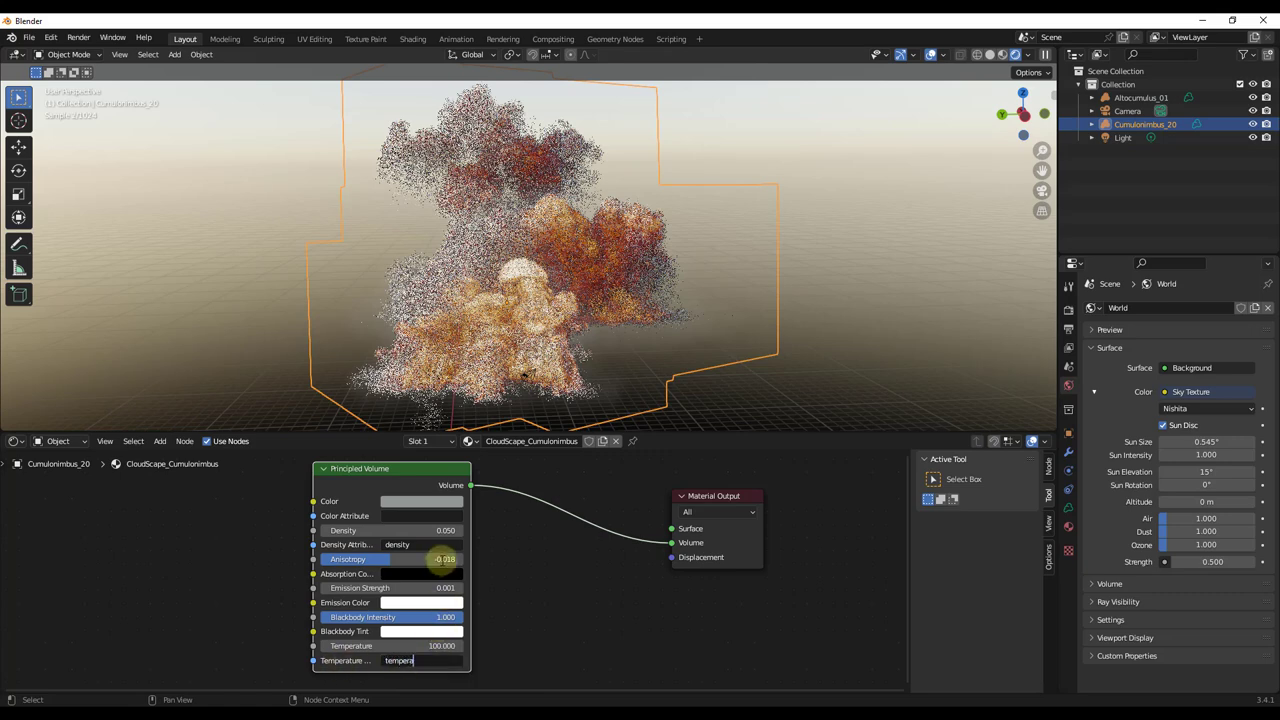
type("temperature")
key("Return")
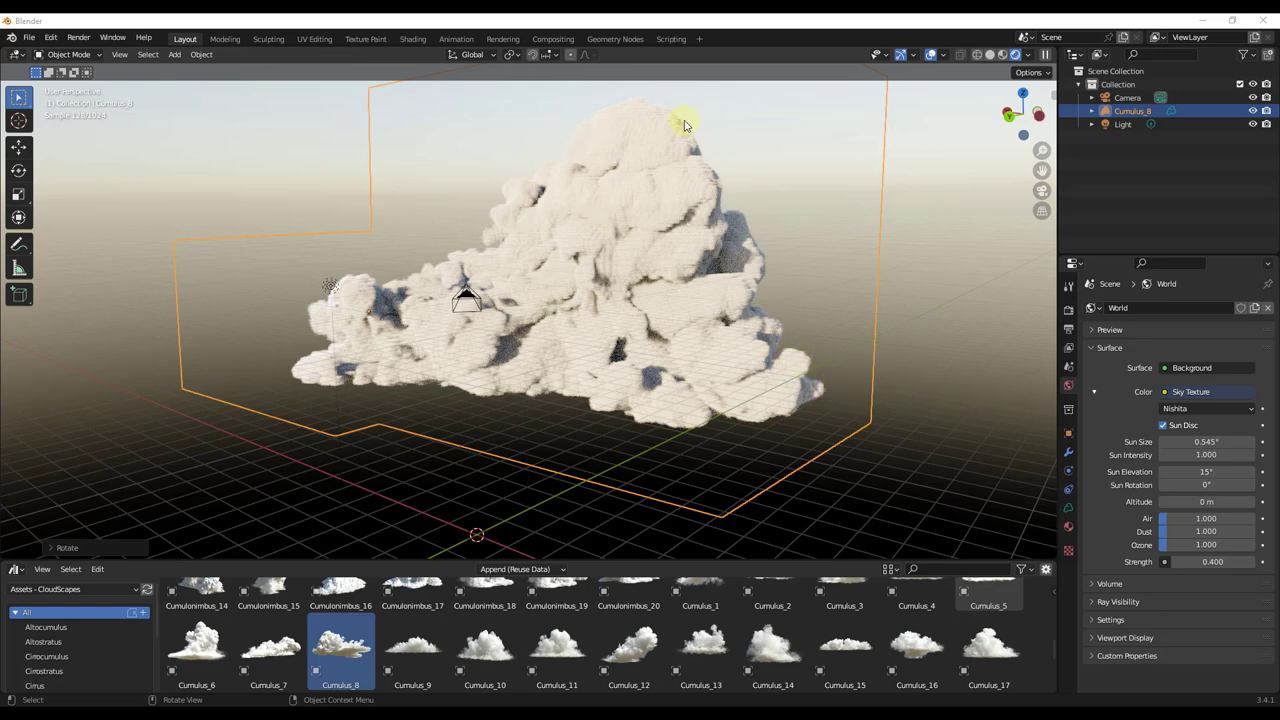
Step: Set the maximum volume light bounces to 30 in the Cycles render settings
left_click(1068, 310)
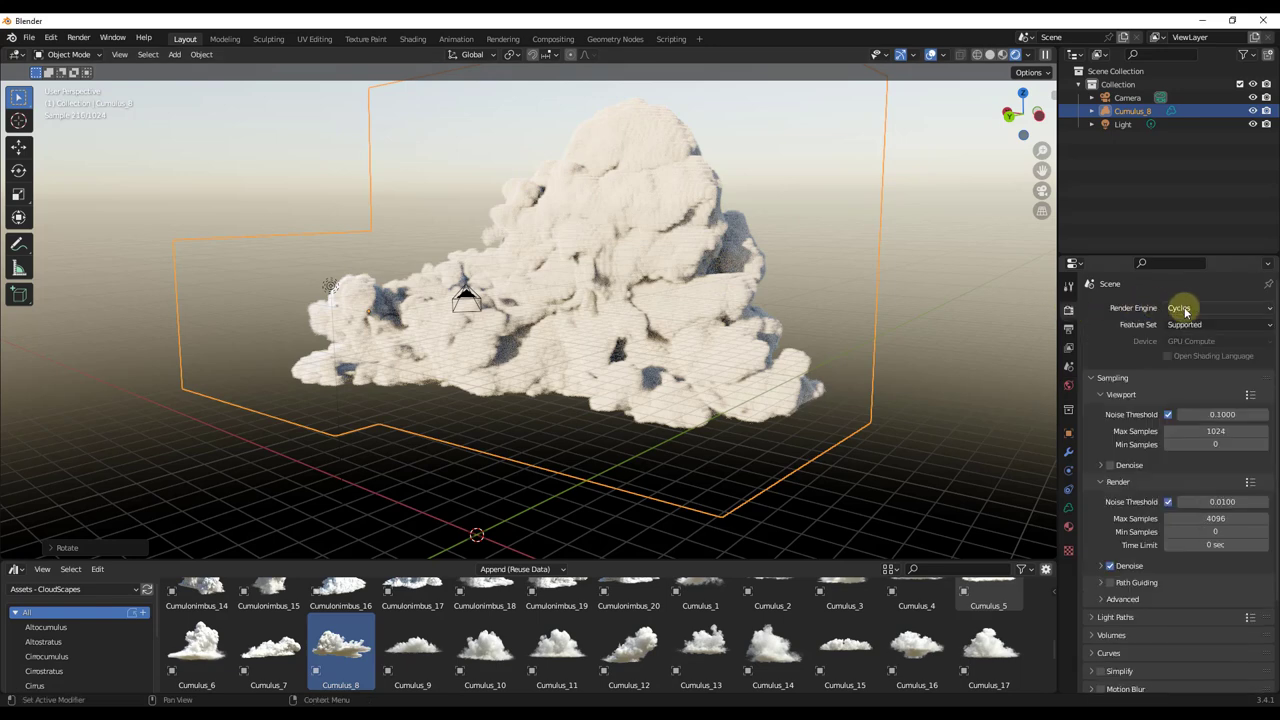
scroll(1110, 420, "down", 3)
left_click(1100, 514)
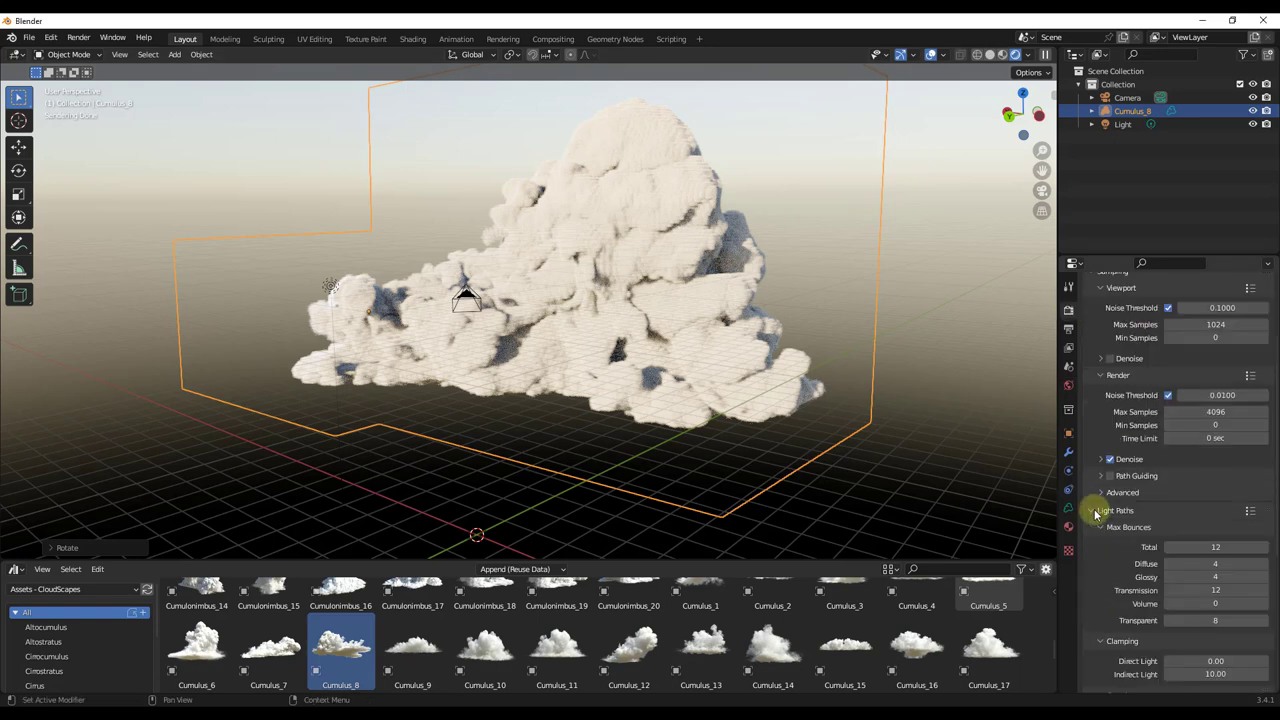
scroll(1130, 450, "down", 2)
scroll(1140, 420, "down", 1)
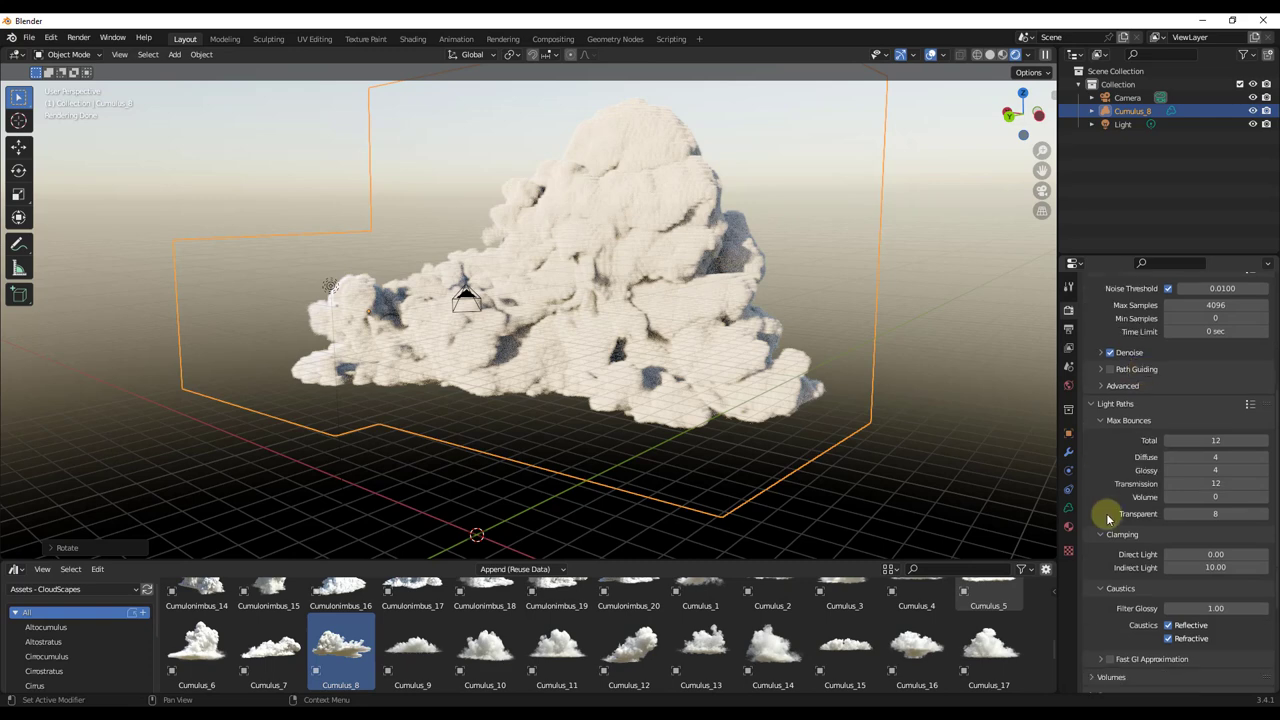
left_click(1185, 496)
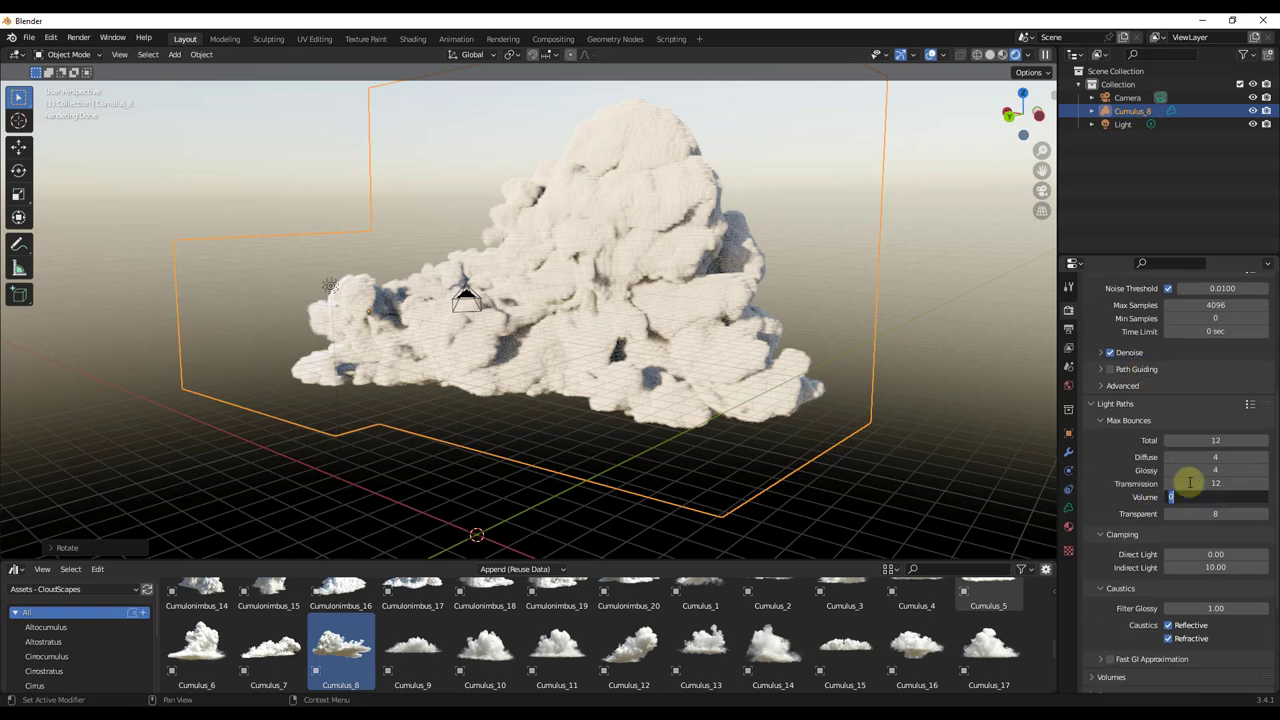
type("30")
key("Return")
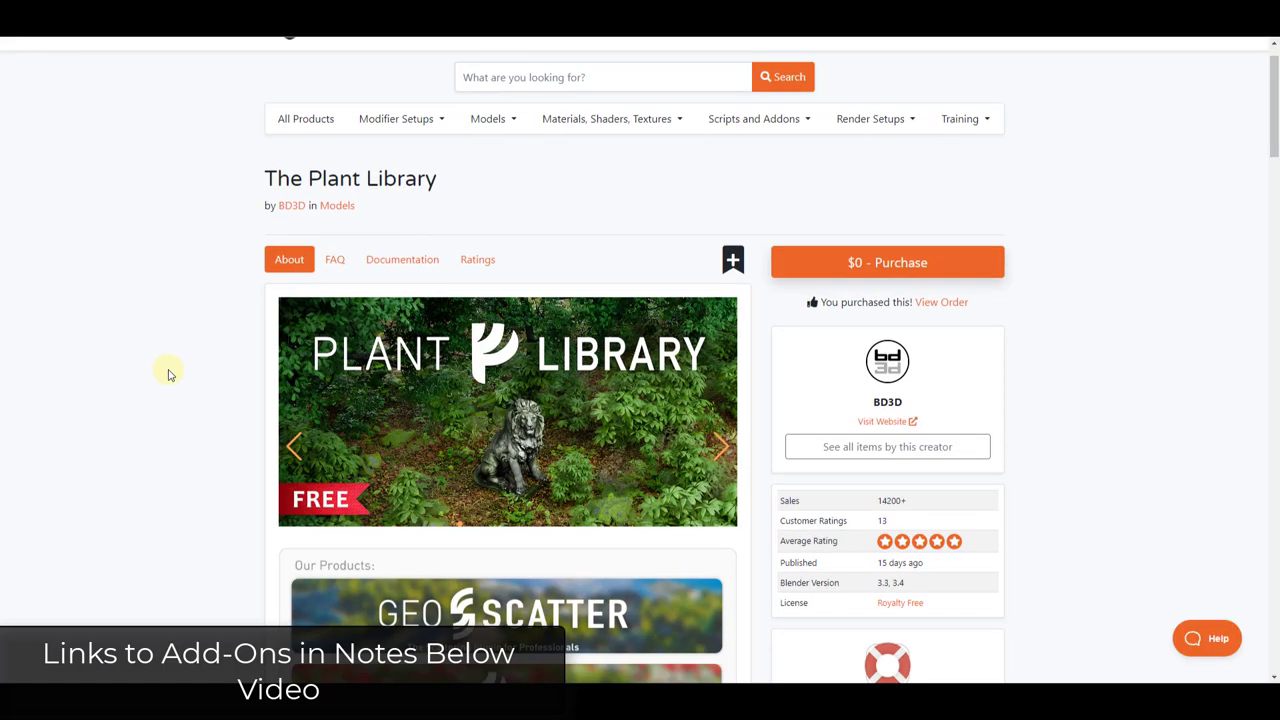
Step: Review the Plant Library product page in the browser and compare the Biome-Reader and Geo-Scatter offerings on their download page
scroll(168, 374, "down", 1)
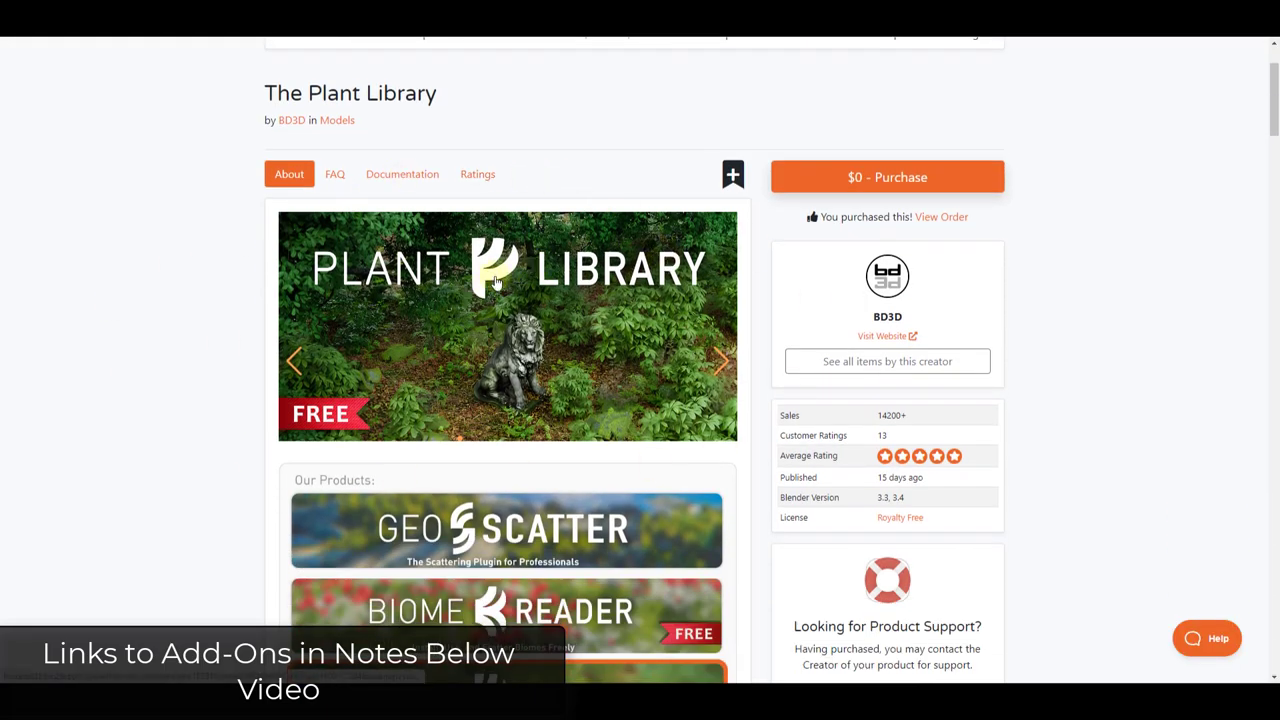
scroll(498, 282, "down", 2)
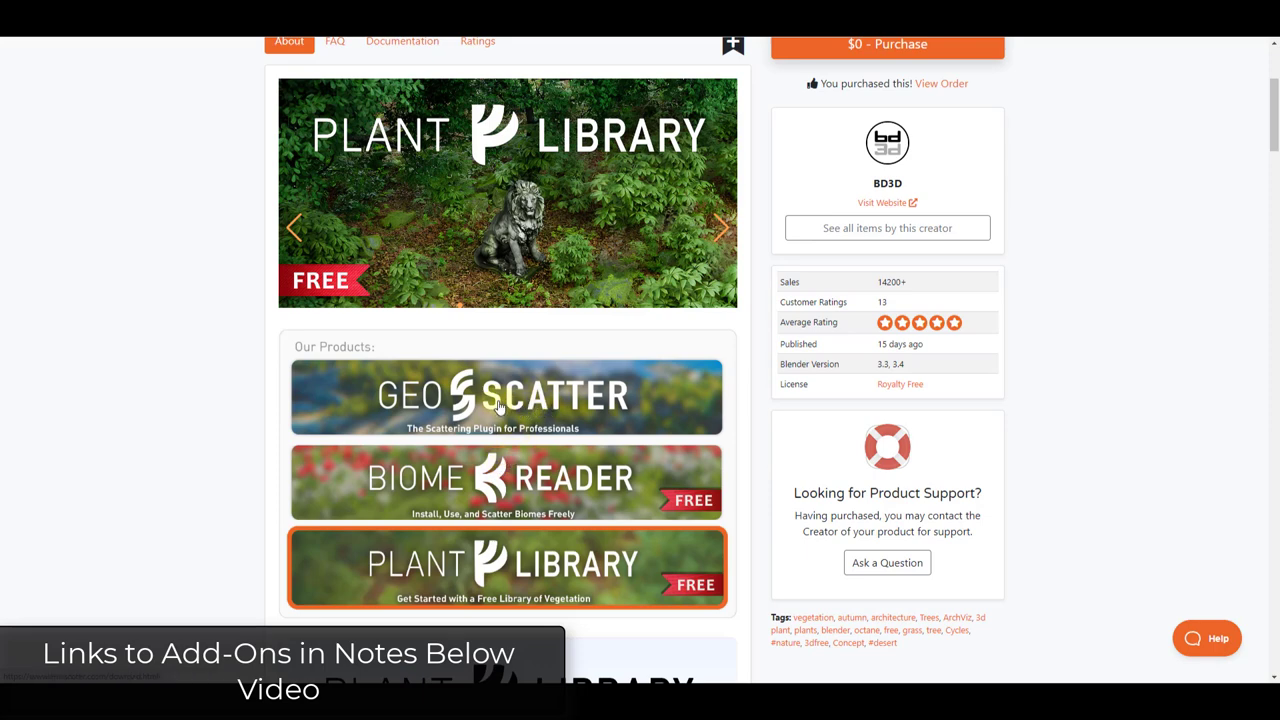
left_click(515, 490)
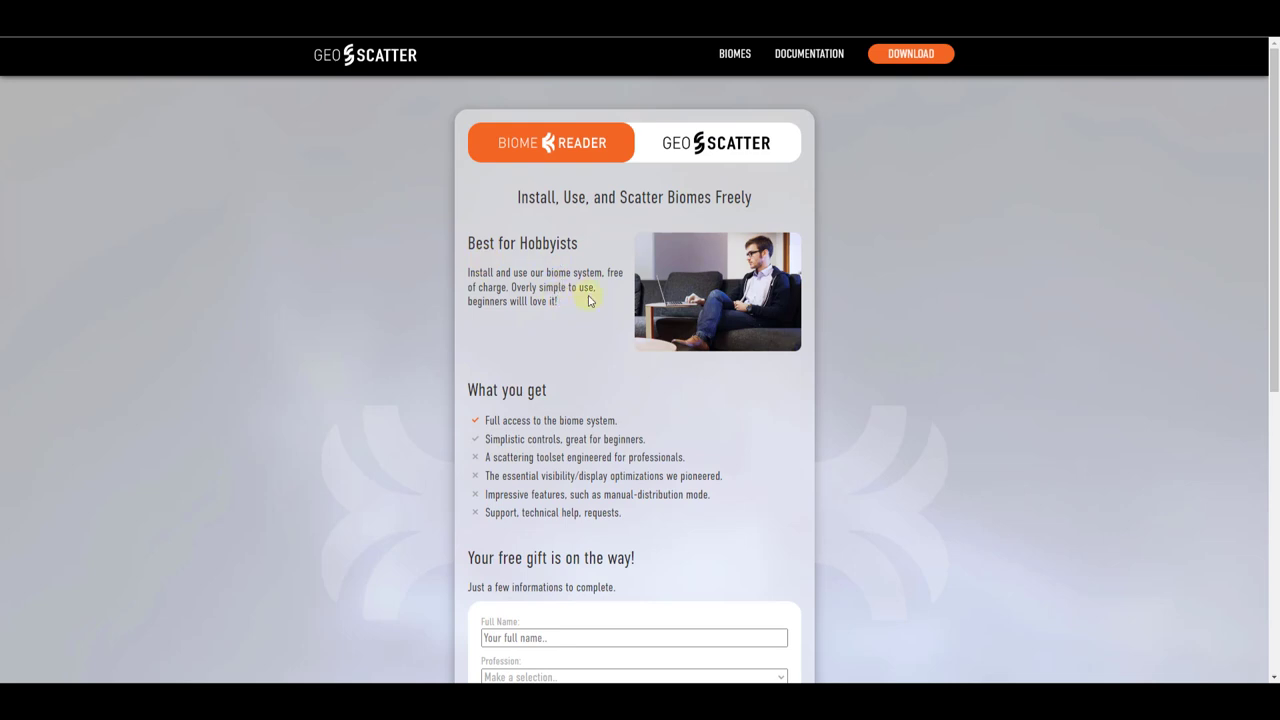
left_click(678, 157)
left_click(580, 140)
key("alt+Left")
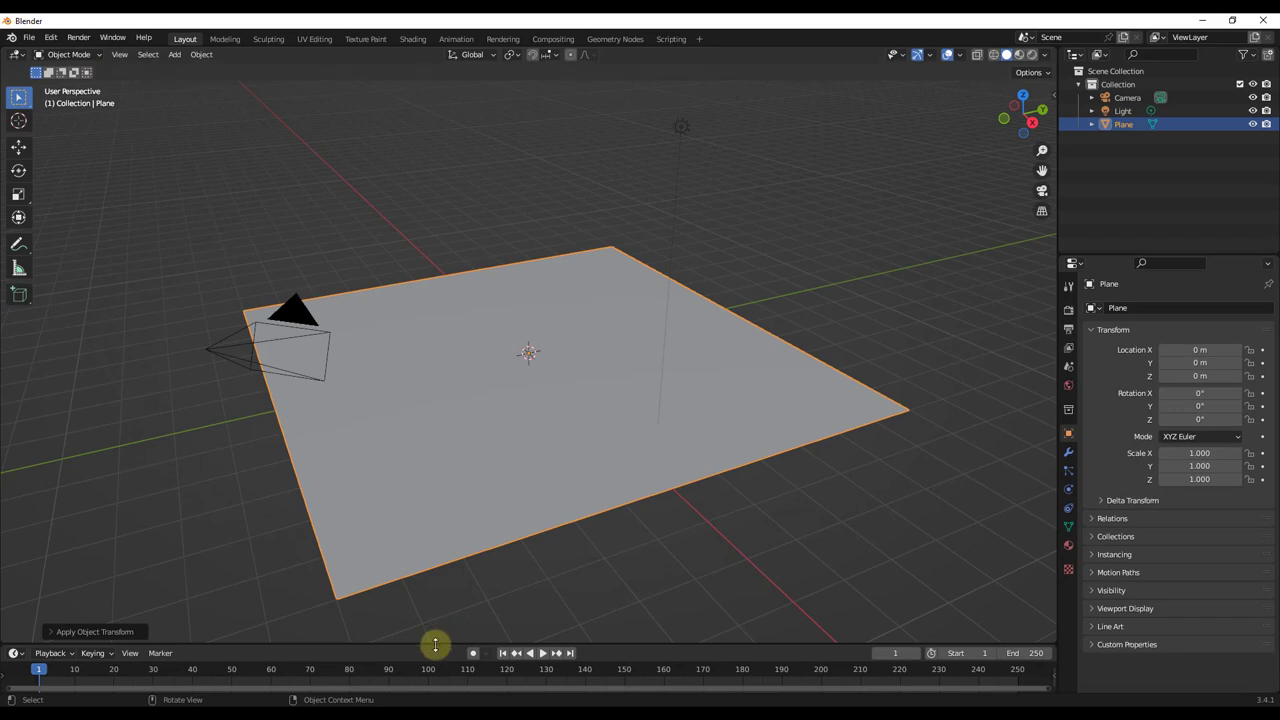
Step: Enlarge the timeline area, enable the Biome-Reader add-on in Blender's preferences and expand its details
left_click_drag(435, 645, 415, 506)
left_click(50, 37)
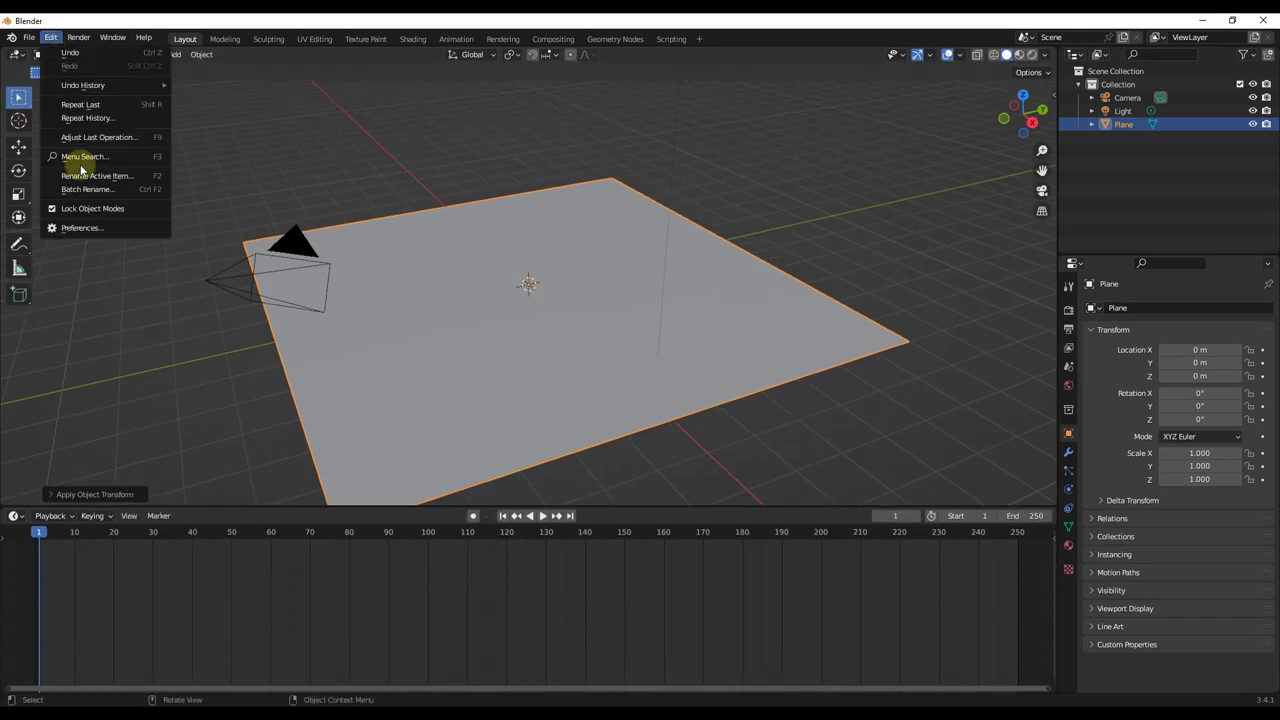
left_click(88, 228)
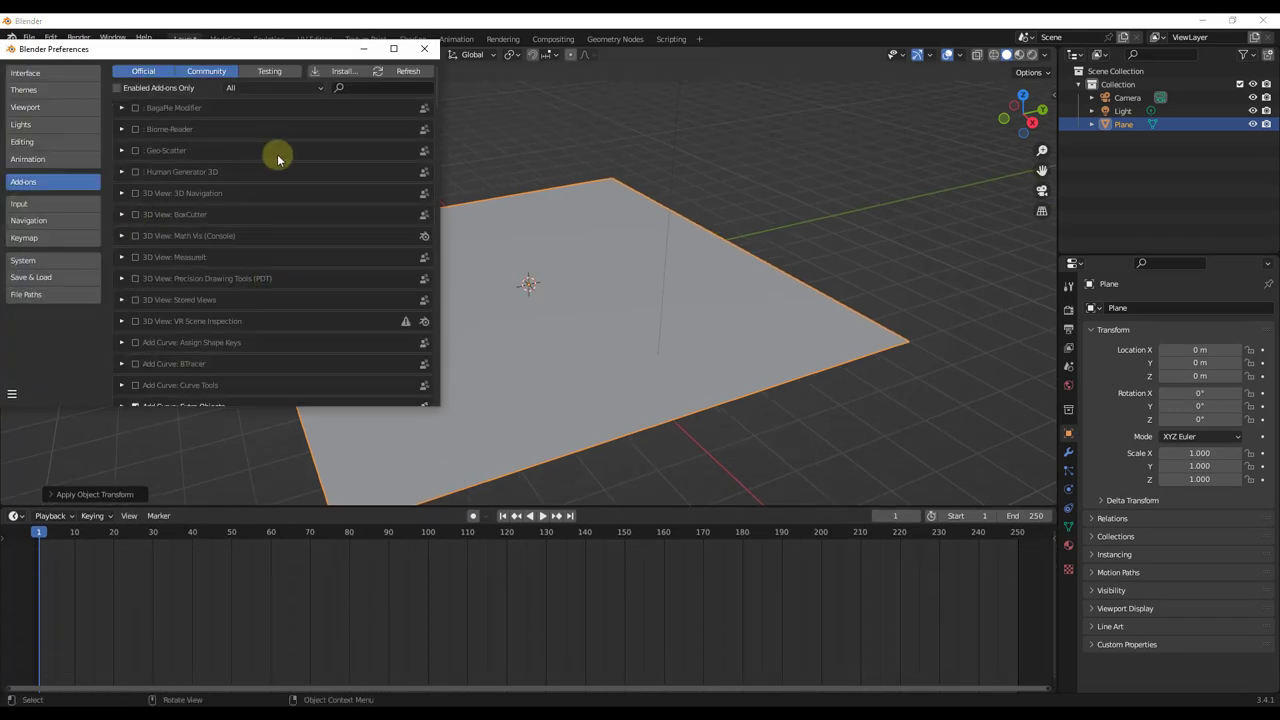
left_click(136, 130)
left_click(122, 131)
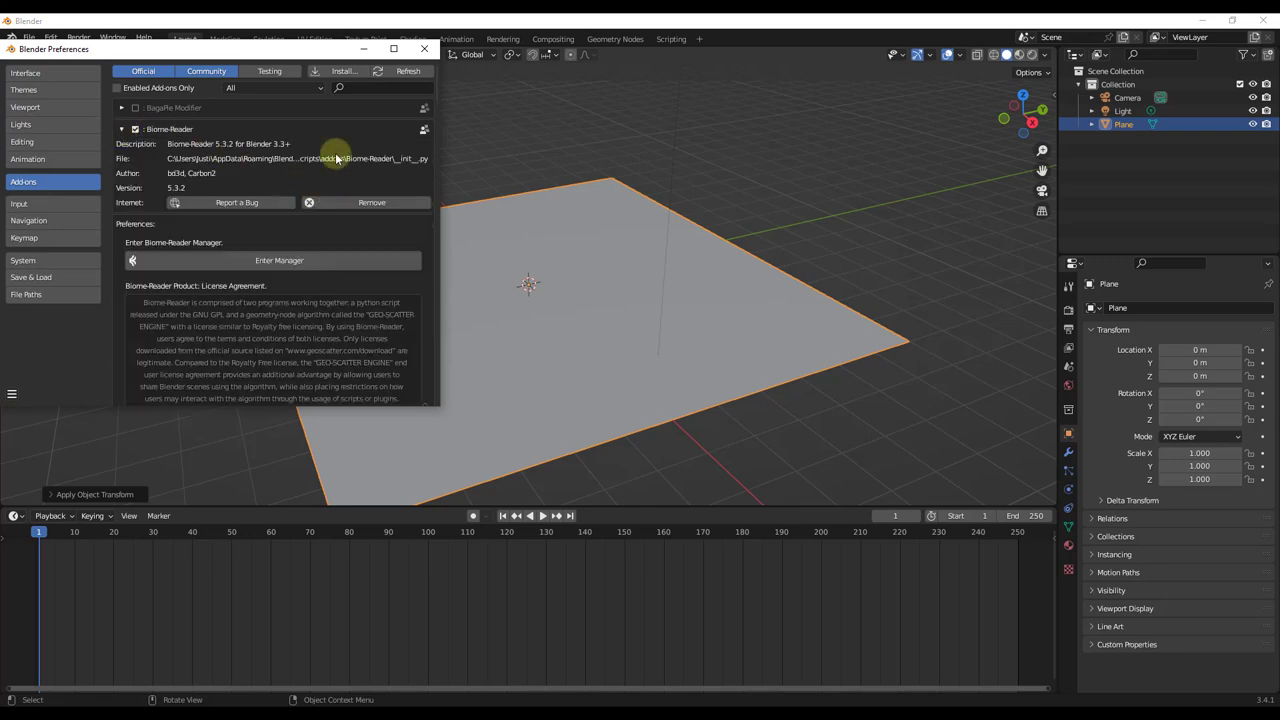
Step: Install the cloudscapes_geoscatter_biomes.scatpack package through the Biome-Reader manager
scroll(335, 185, "down", 1)
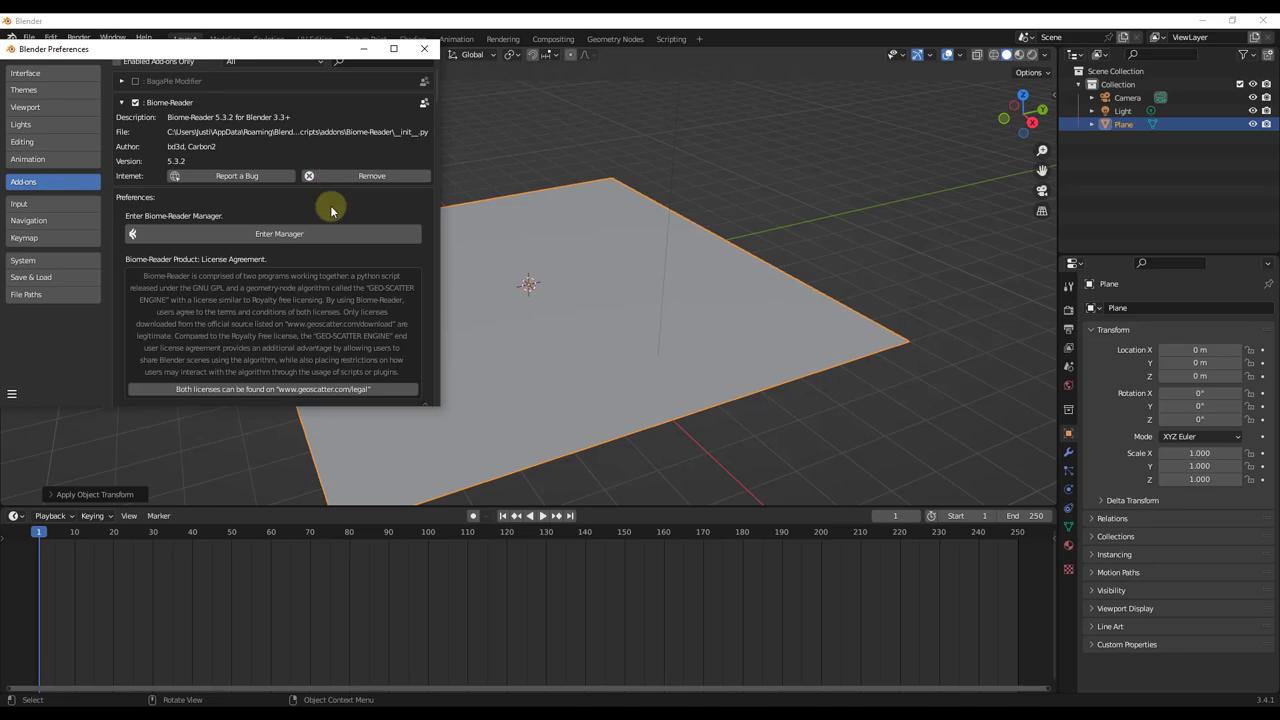
left_click(278, 235)
scroll(210, 140, "up", 1)
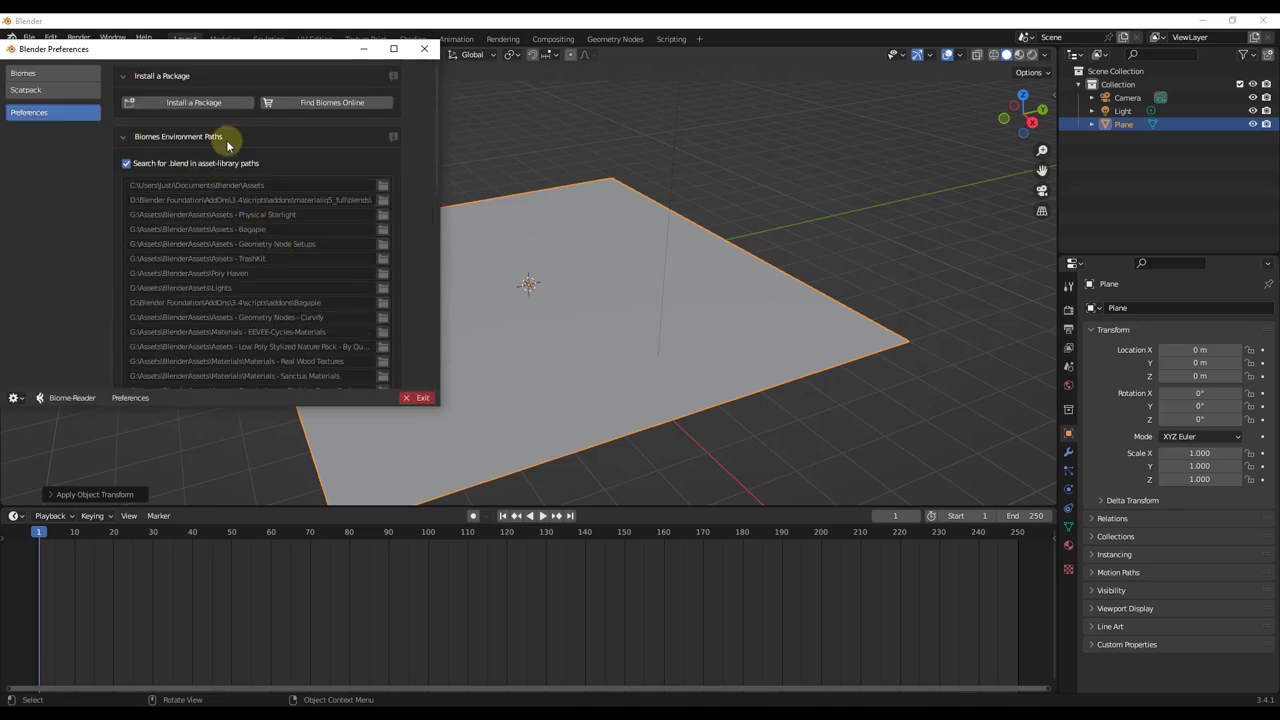
left_click(200, 101)
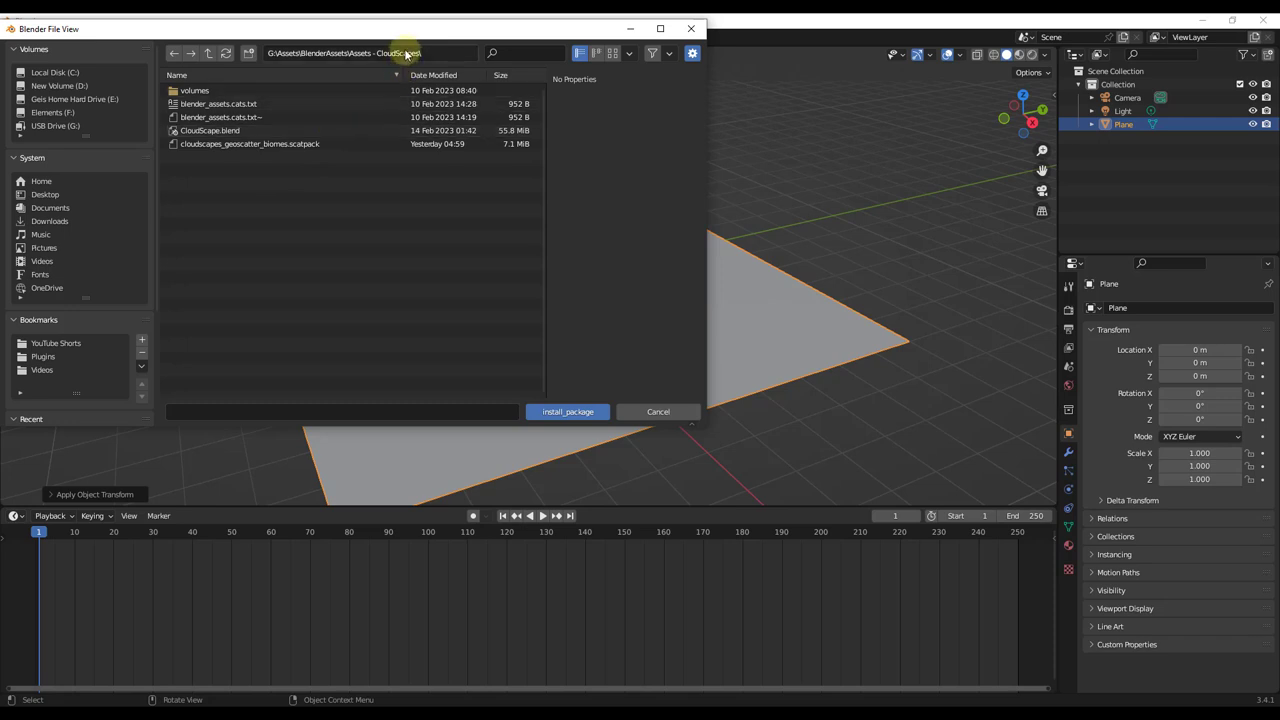
left_click(256, 146)
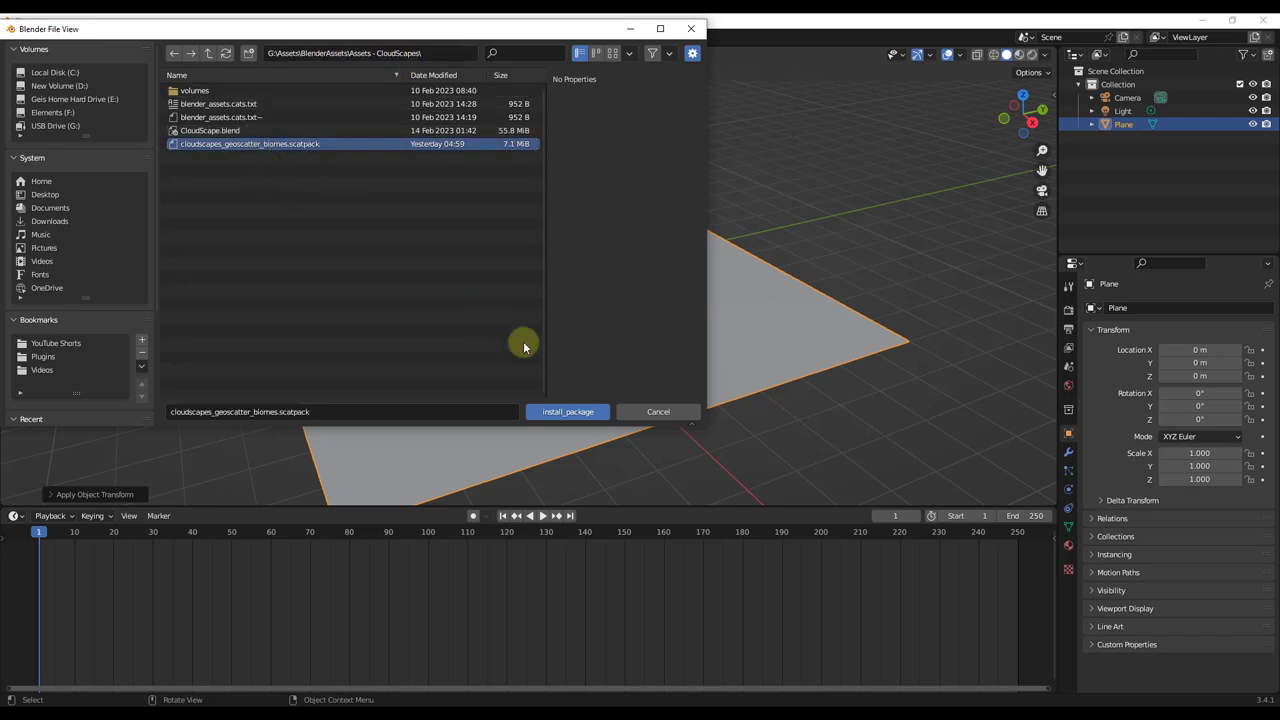
left_click(567, 412)
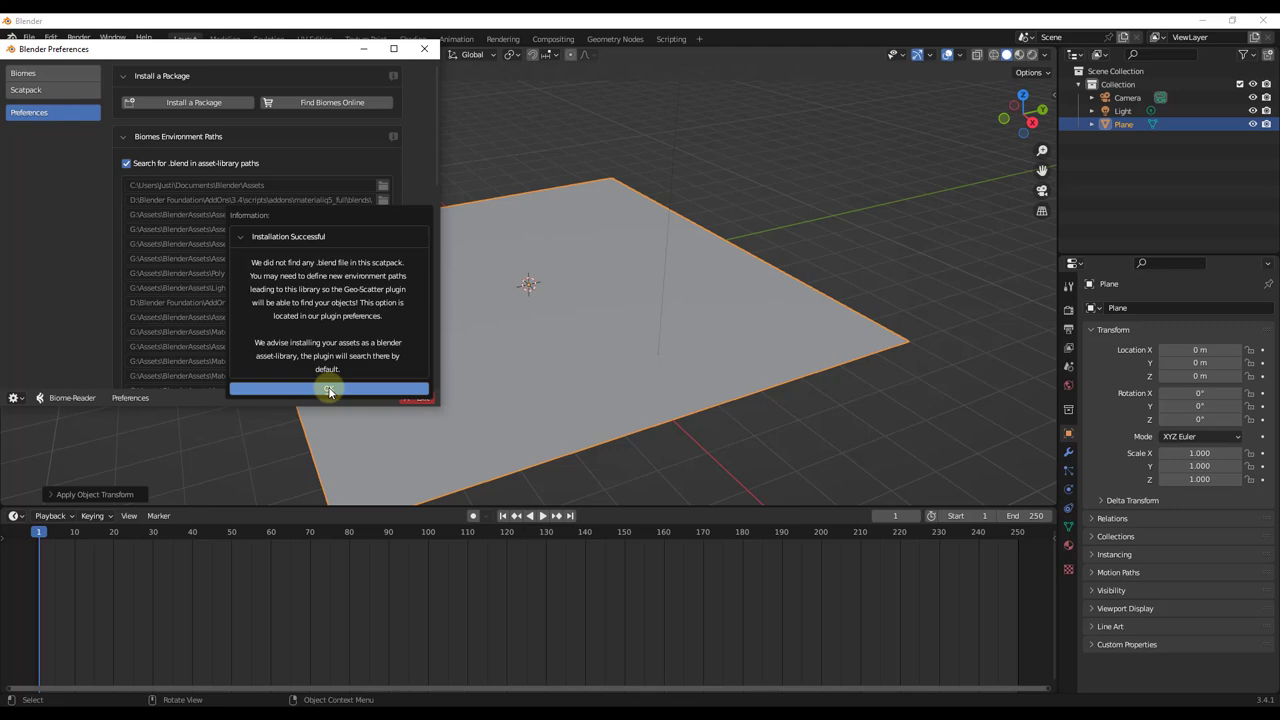
left_click(329, 391)
Step: Browse the CloudScapes biomes in the Biome-Reader manager
left_click(46, 72)
left_click(47, 208)
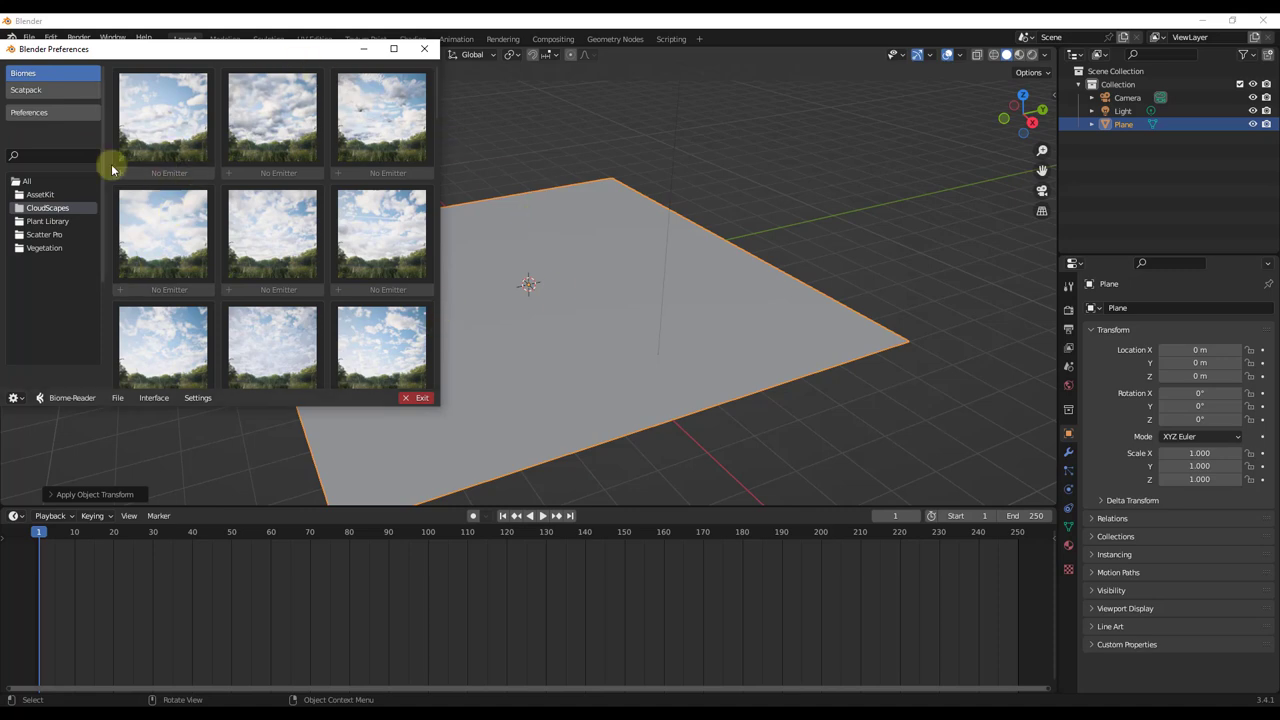
scroll(286, 206, "down", 3)
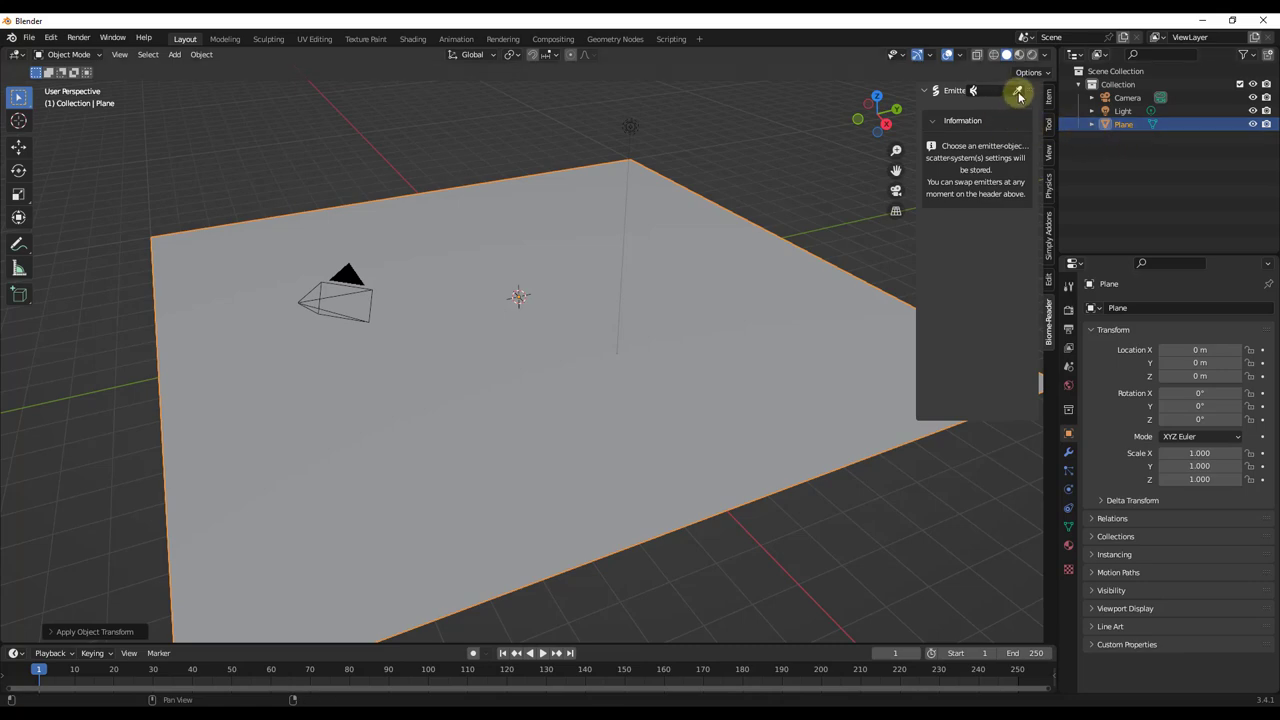
Step: Choose the plane as the emitter object for Biome-Reader
left_click(1019, 96)
left_click(660, 240)
middle_click_drag(929, 223, 905, 275)
Step: Scatter the Cloudscape 13 biome from the CloudScapes folder onto the plane
left_click(969, 304)
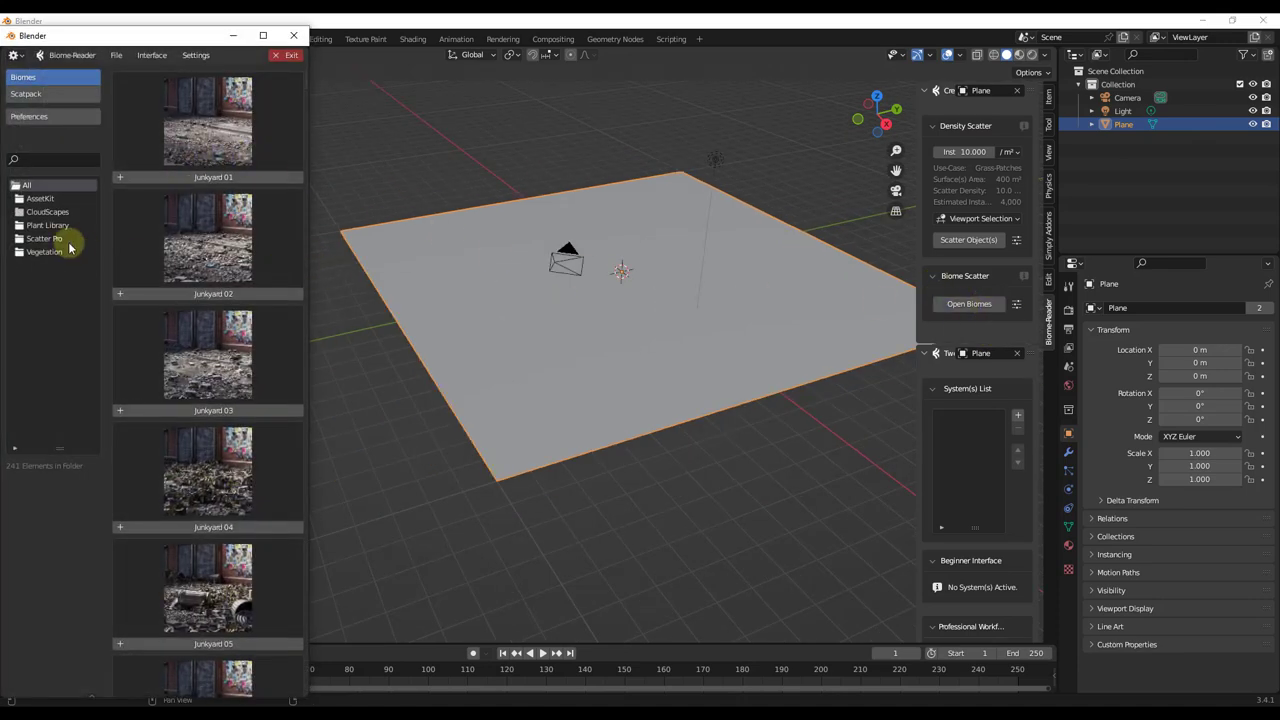
left_click(45, 211)
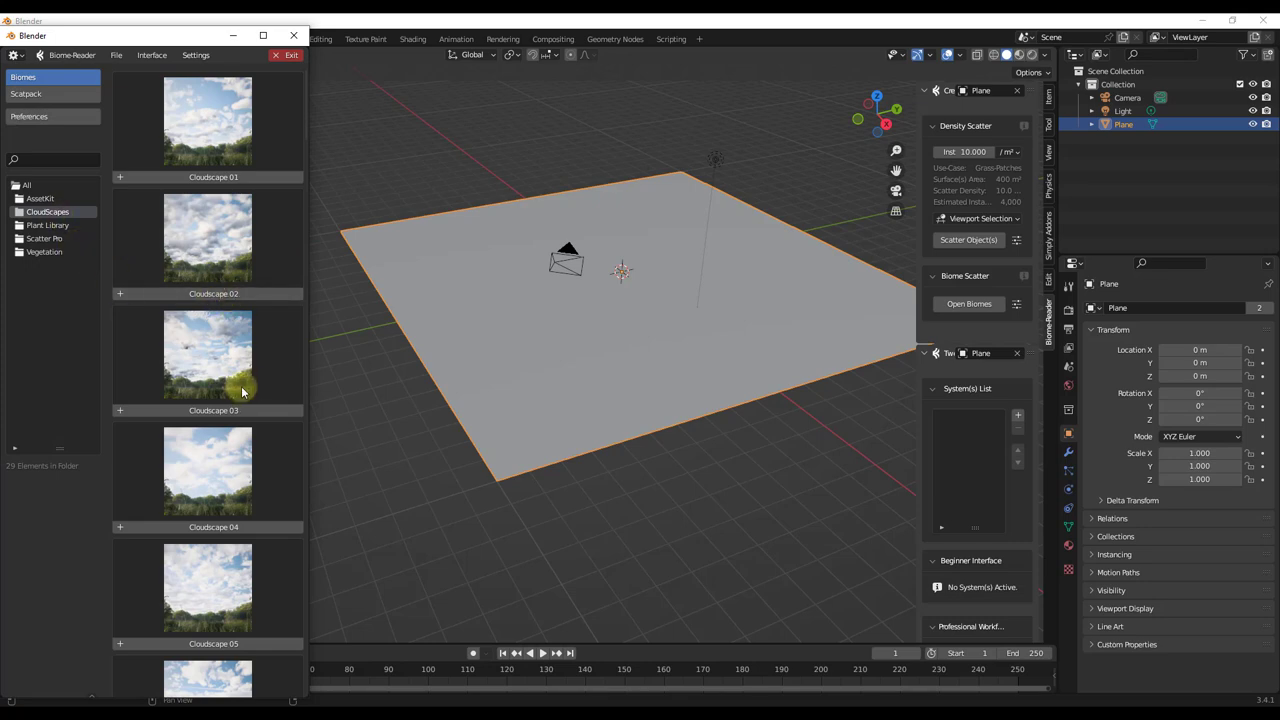
scroll(255, 370, "down", 10)
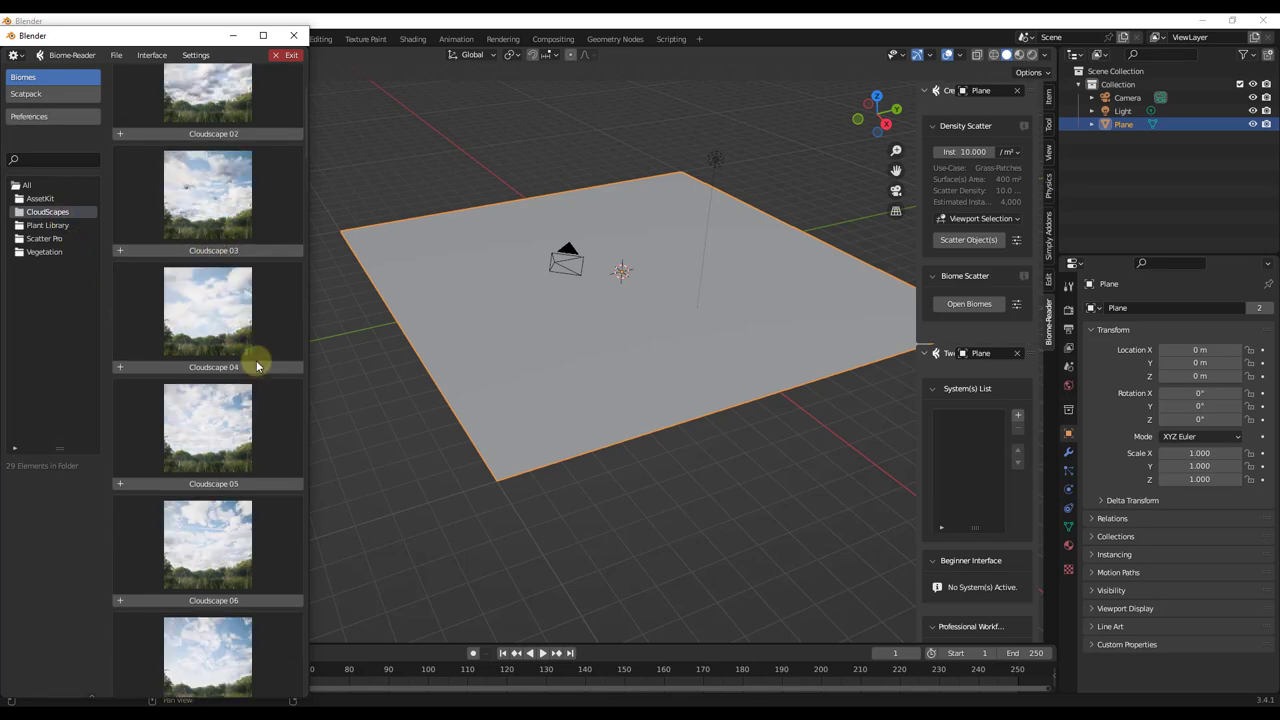
scroll(244, 330, "down", 3)
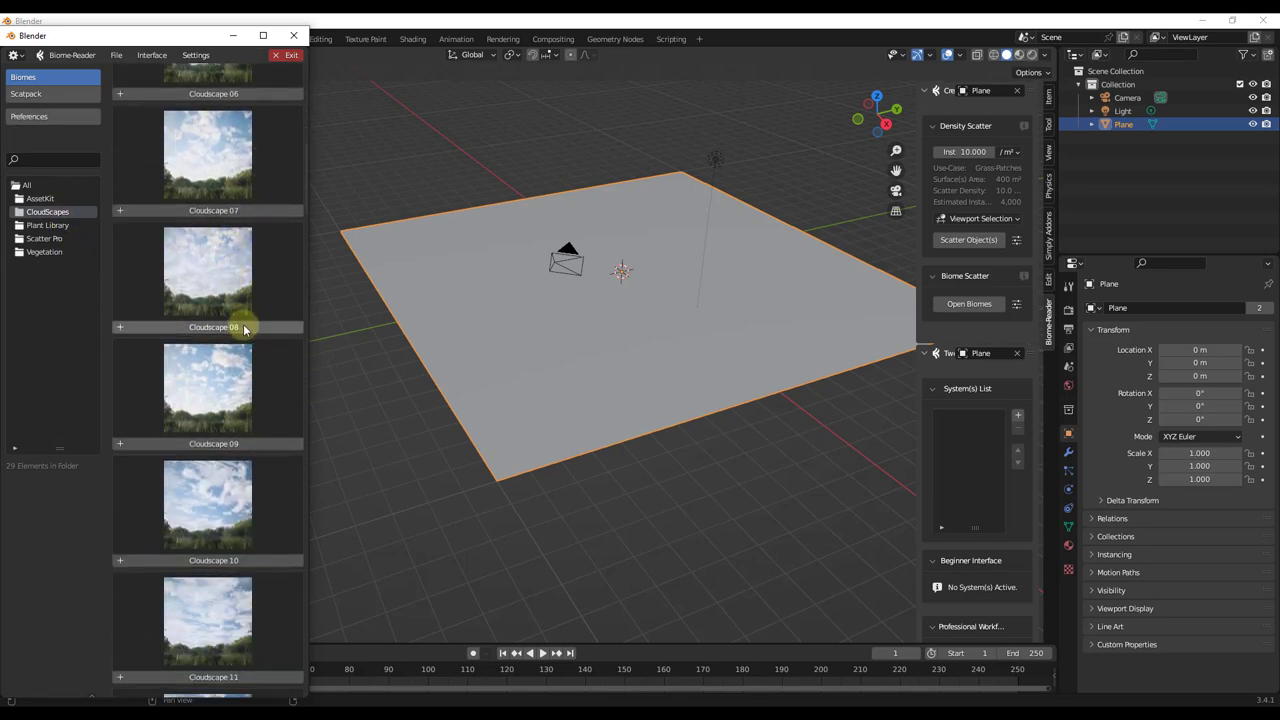
scroll(238, 323, "down", 10)
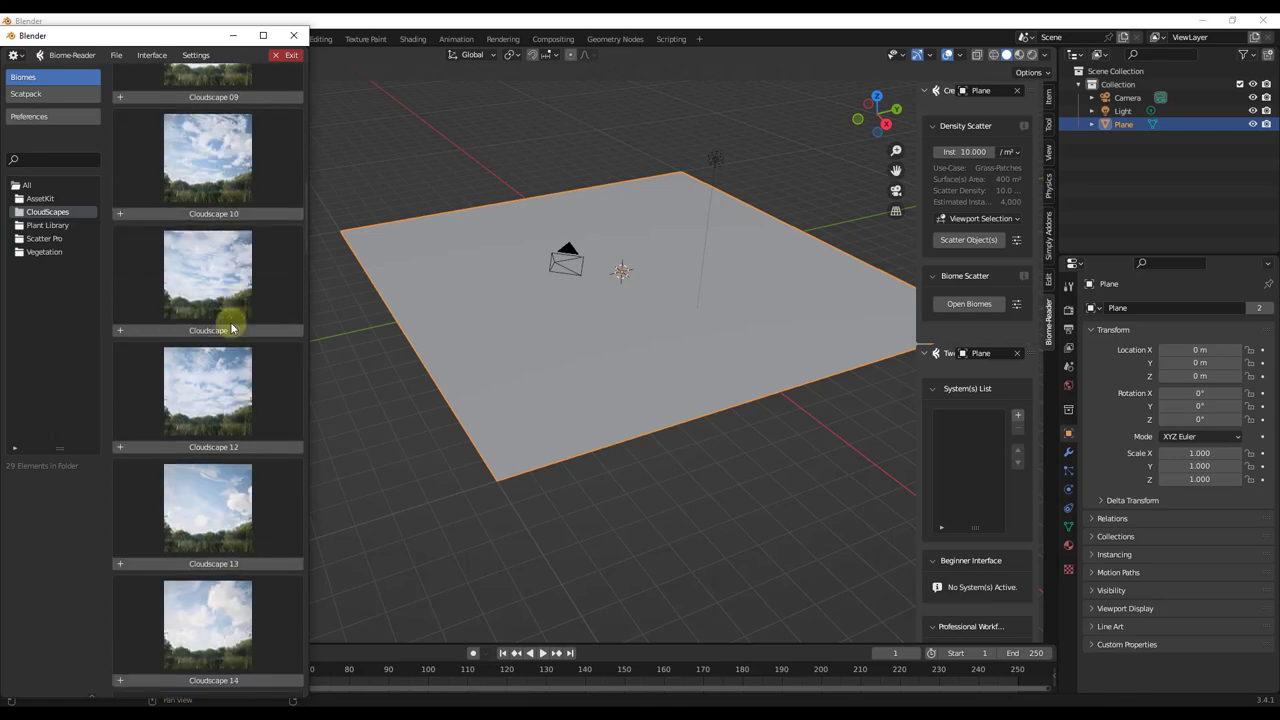
scroll(220, 286, "down", 5)
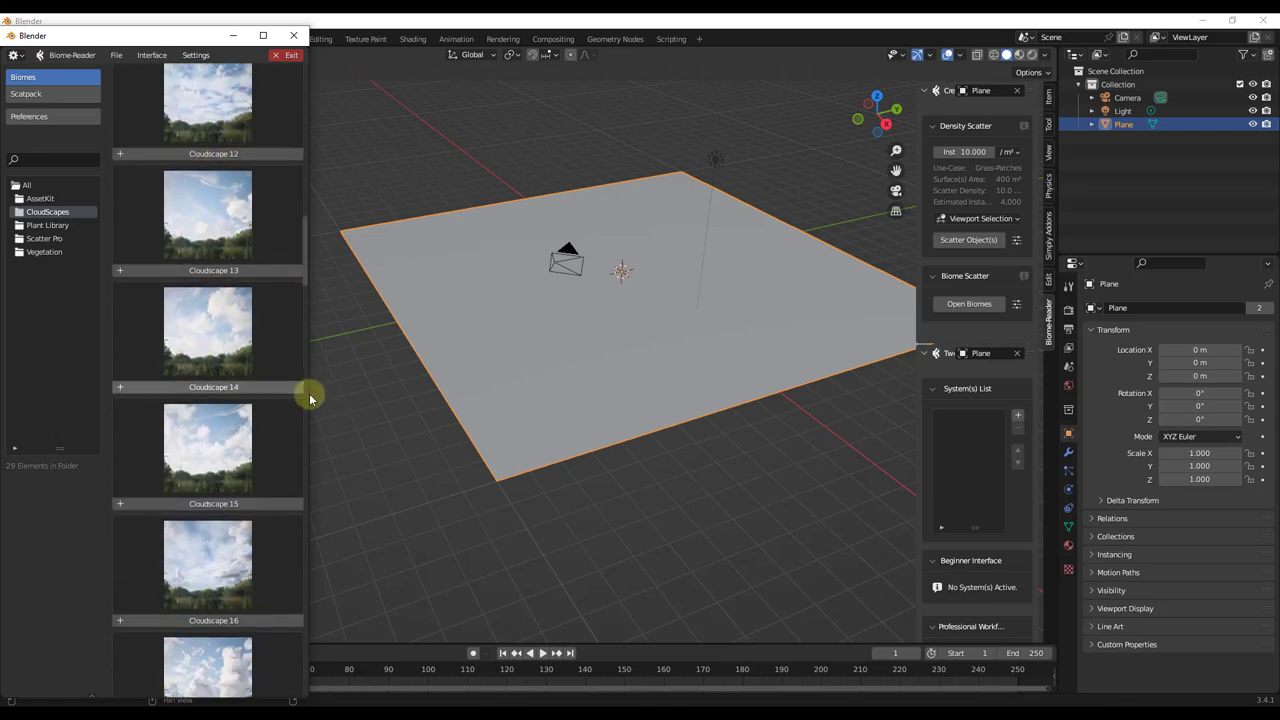
scroll(266, 420, "up", 4)
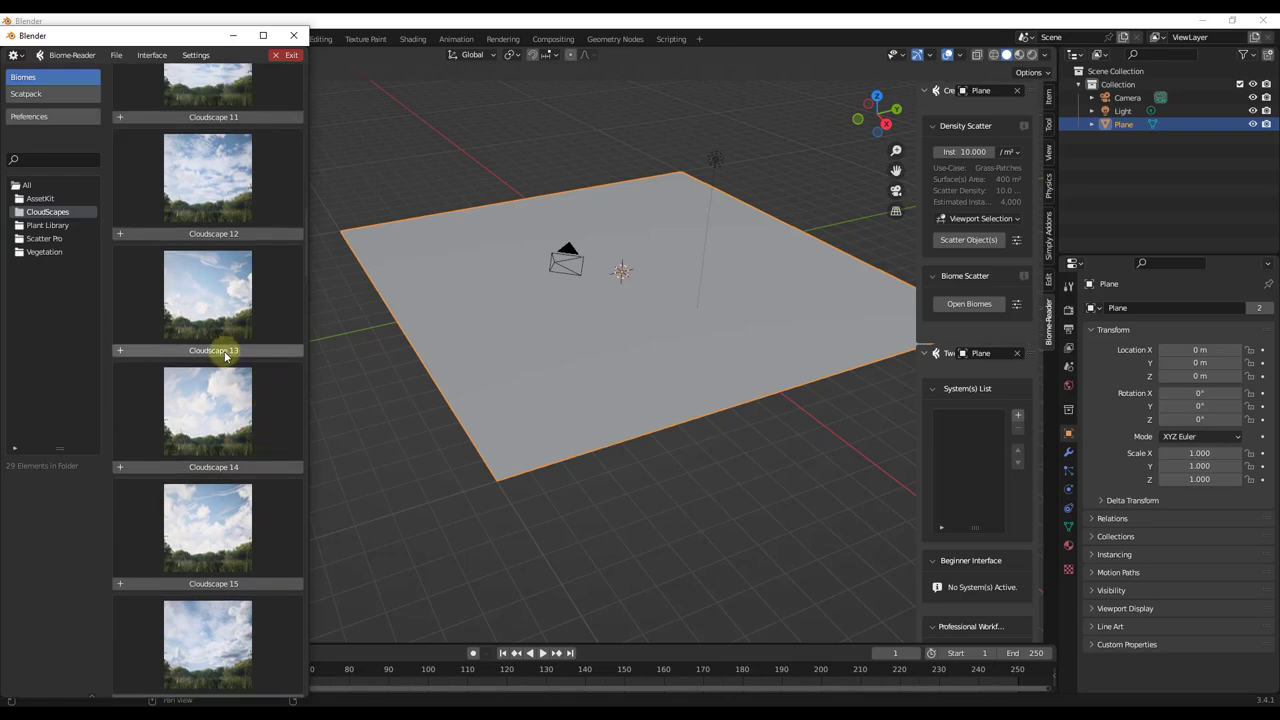
mouse_move(225, 355)
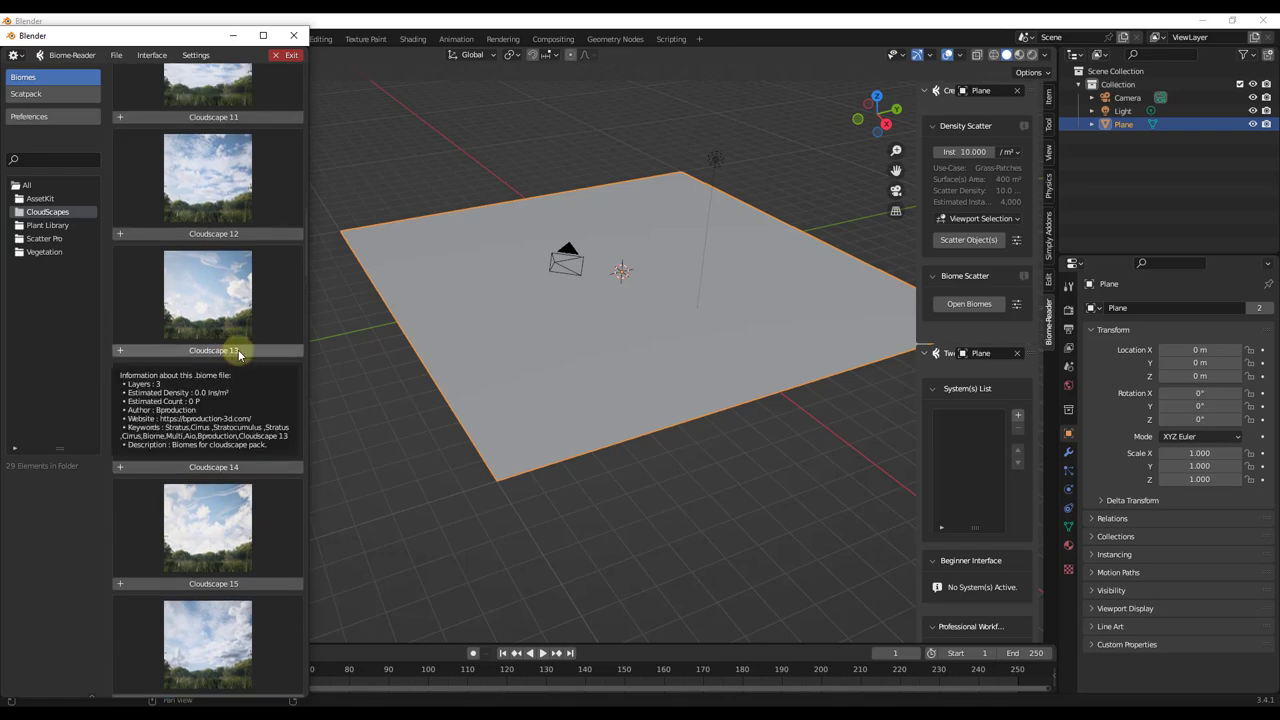
left_click(239, 351)
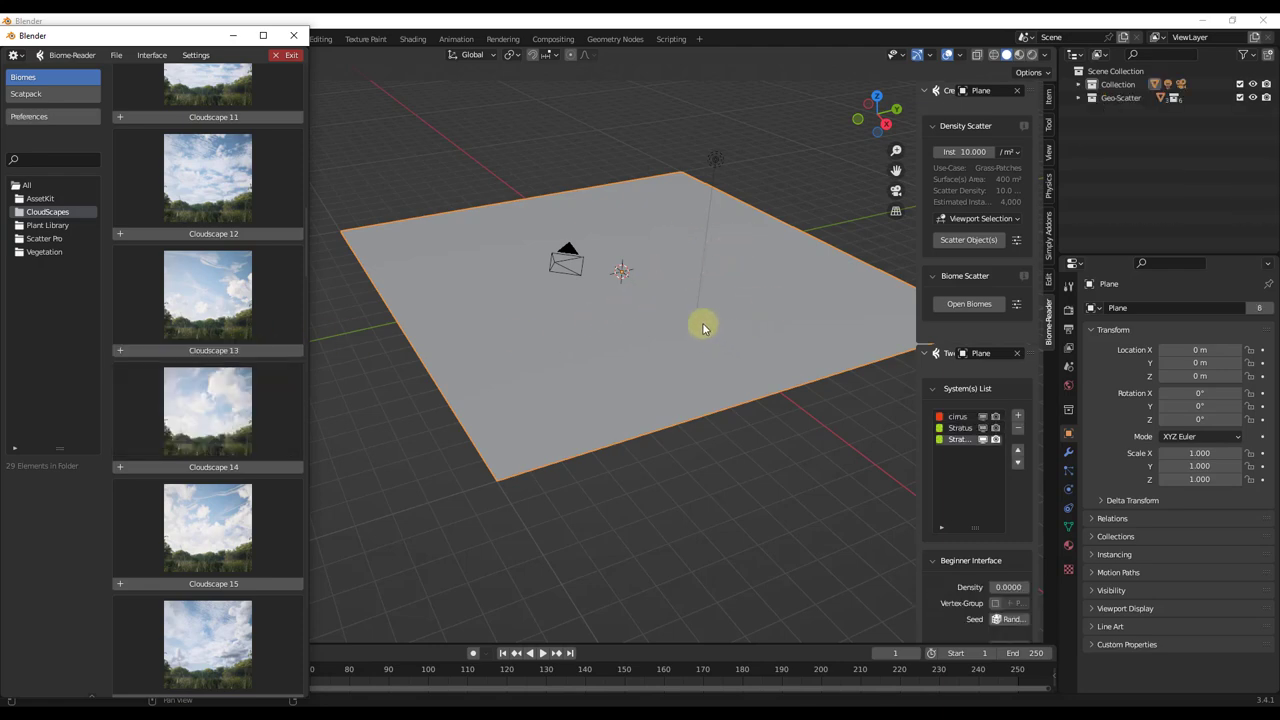
Step: Examine the plane after scattering from several distances, and widen the sidebar to read the scatter systems and the Stratocumulus density
mouse_move(618, 364)
middle_mouse_down()
mouse_move(578, 336)
mouse_move(649, 291)
mouse_move(671, 325)
mouse_move(640, 354)
middle_mouse_up()
scroll(661, 344, "down", 4)
scroll(620, 354, "down", 5)
scroll(630, 361, "up", 6)
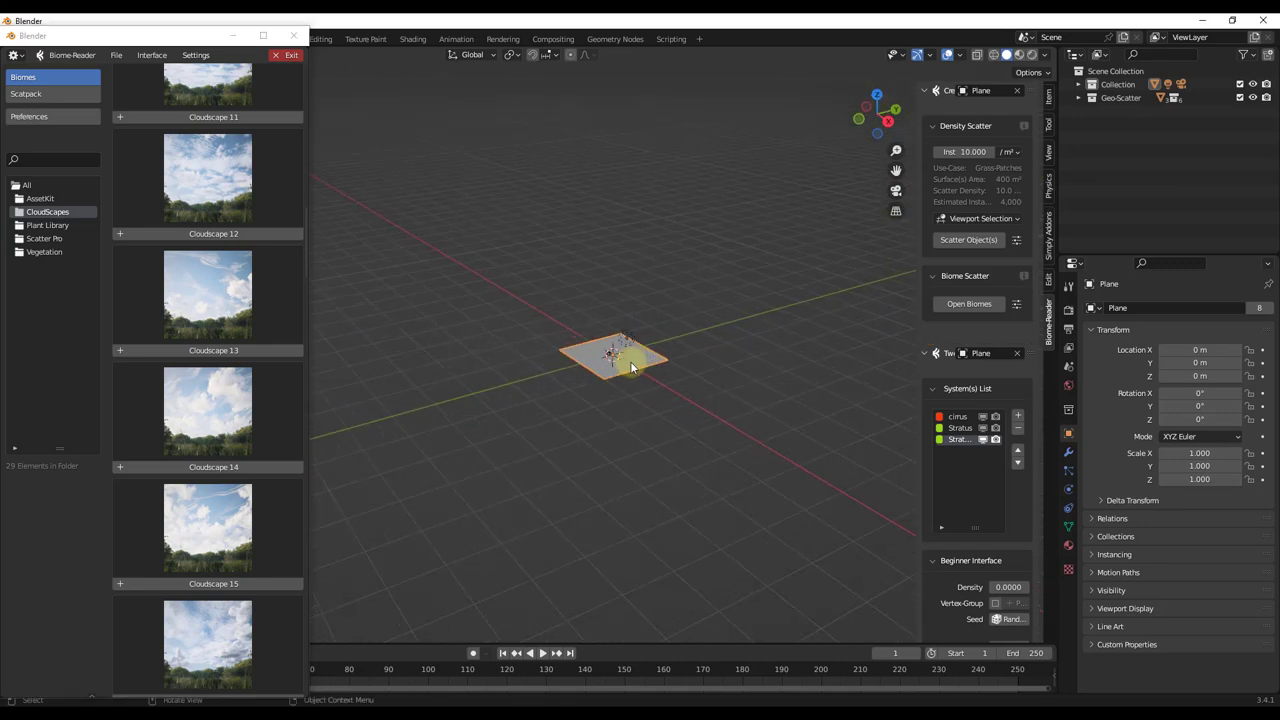
scroll(630, 356, "down", 2)
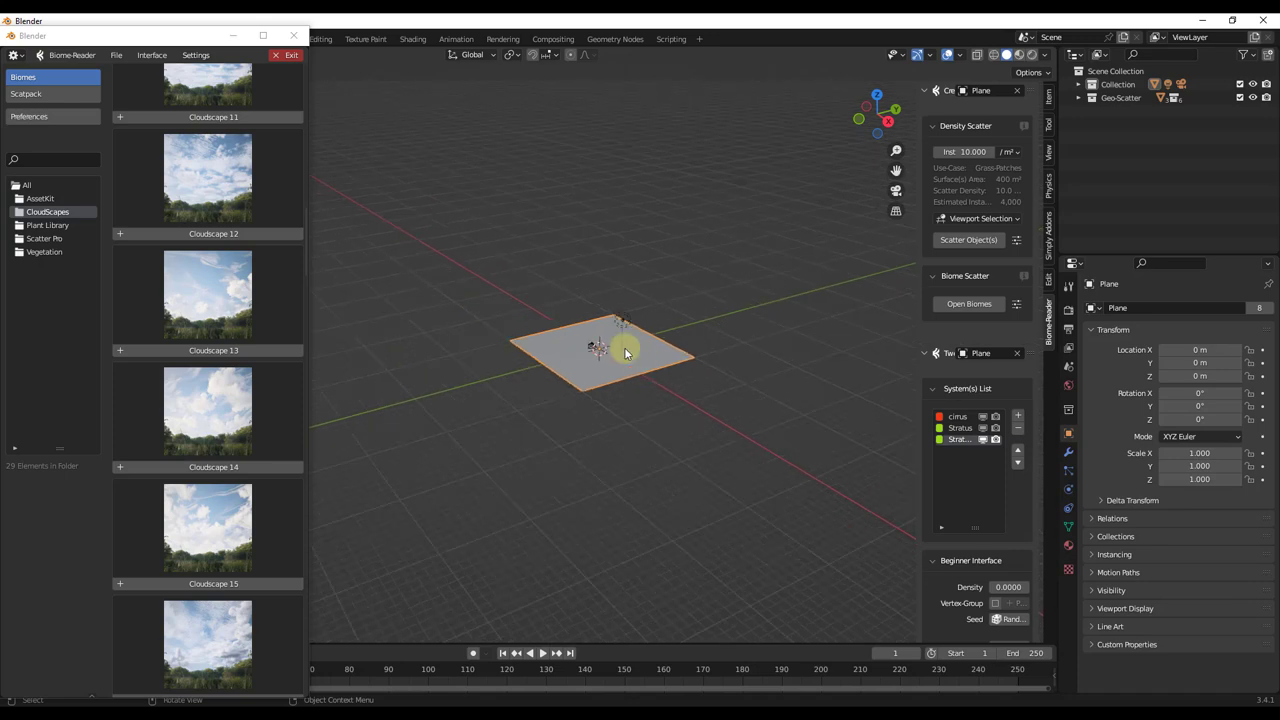
left_click_drag(920, 420, 814, 428)
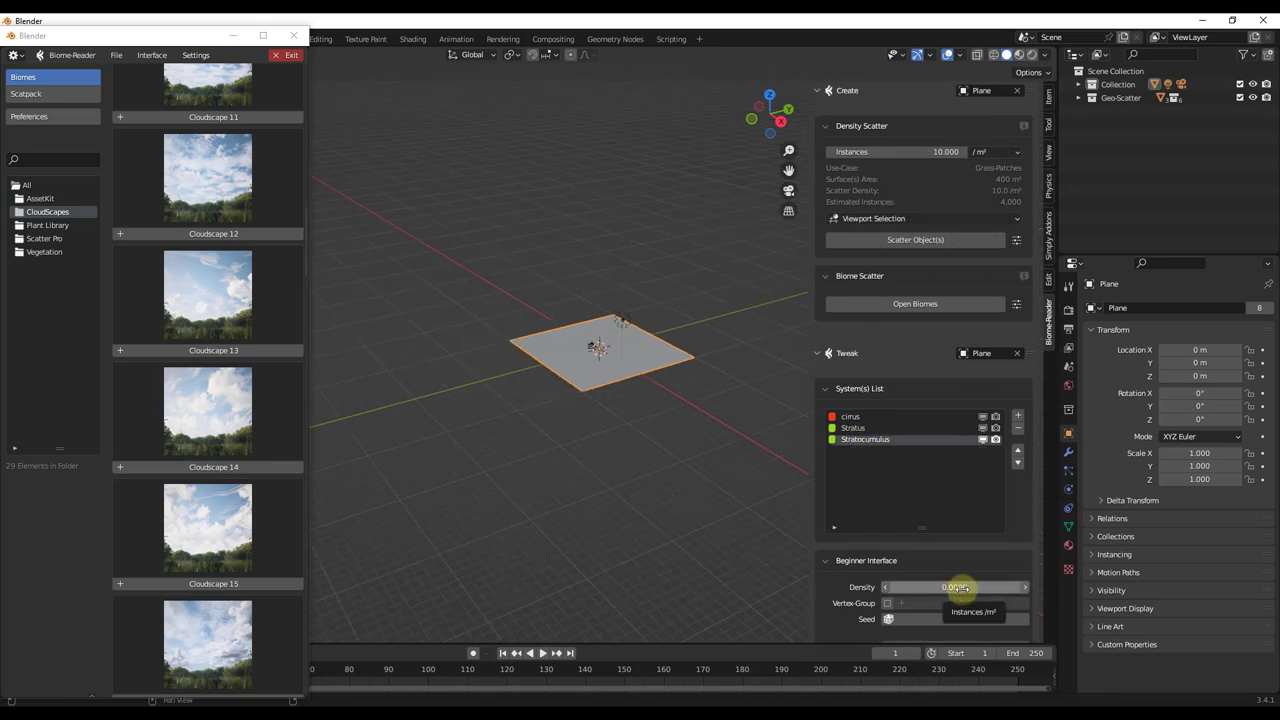
scroll(620, 346, "down", 3)
scroll(595, 362, "up", 5)
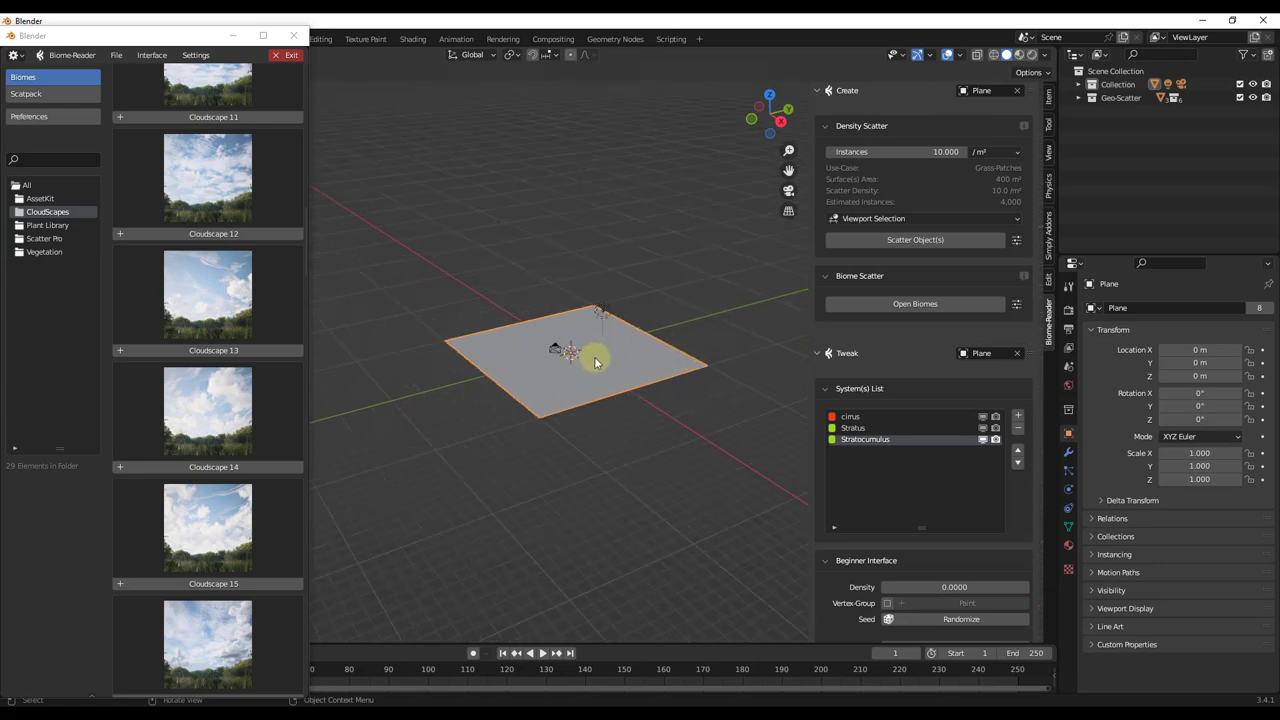
scroll(590, 361, "down", 3)
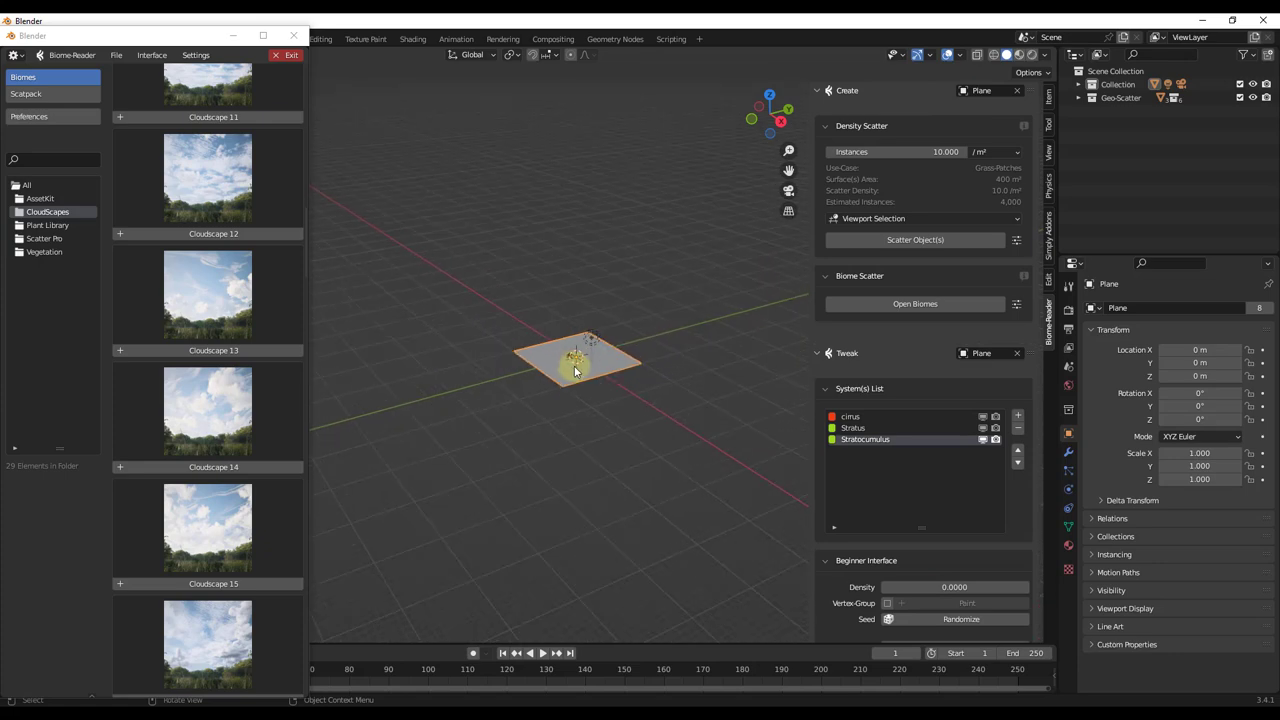
Step: Scale up the plane's mesh in edit mode to give the scattered clouds a much larger surface
scroll(565, 373, "up", 4)
scroll(586, 357, "down", 7)
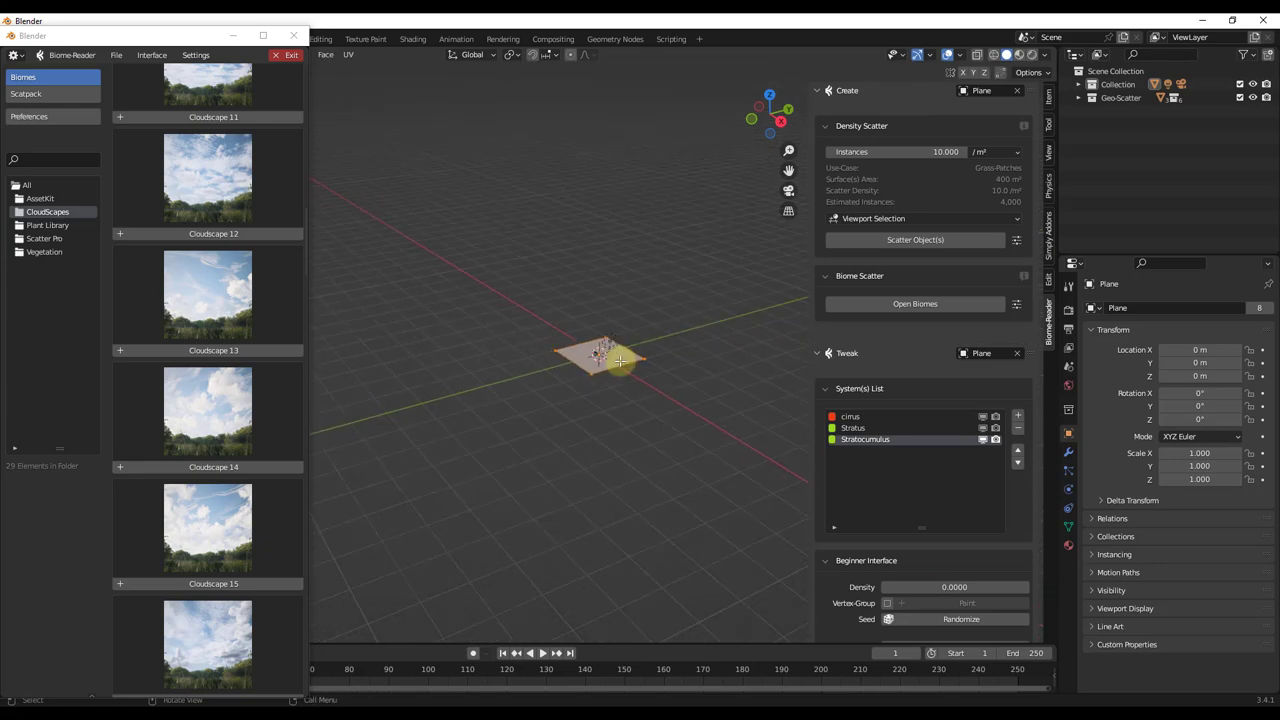
key("Tab")
key("s")
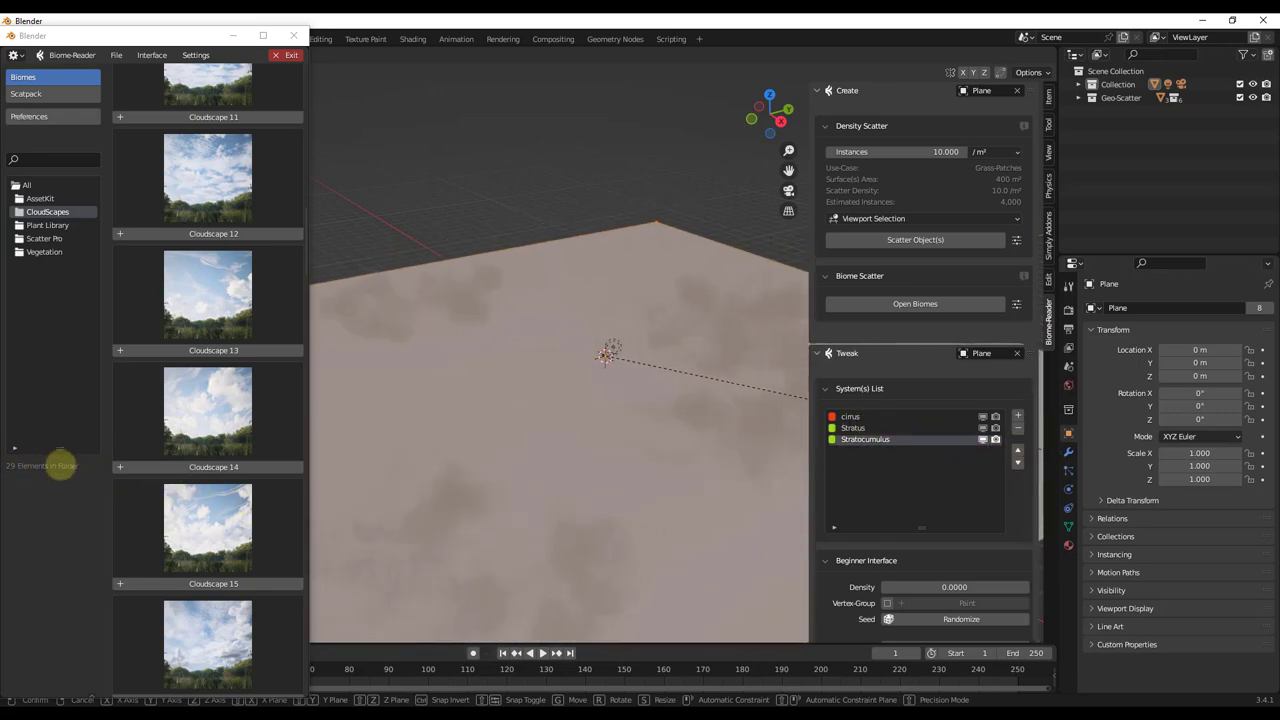
left_click(65, 466)
middle_click_drag(497, 375, 646, 309)
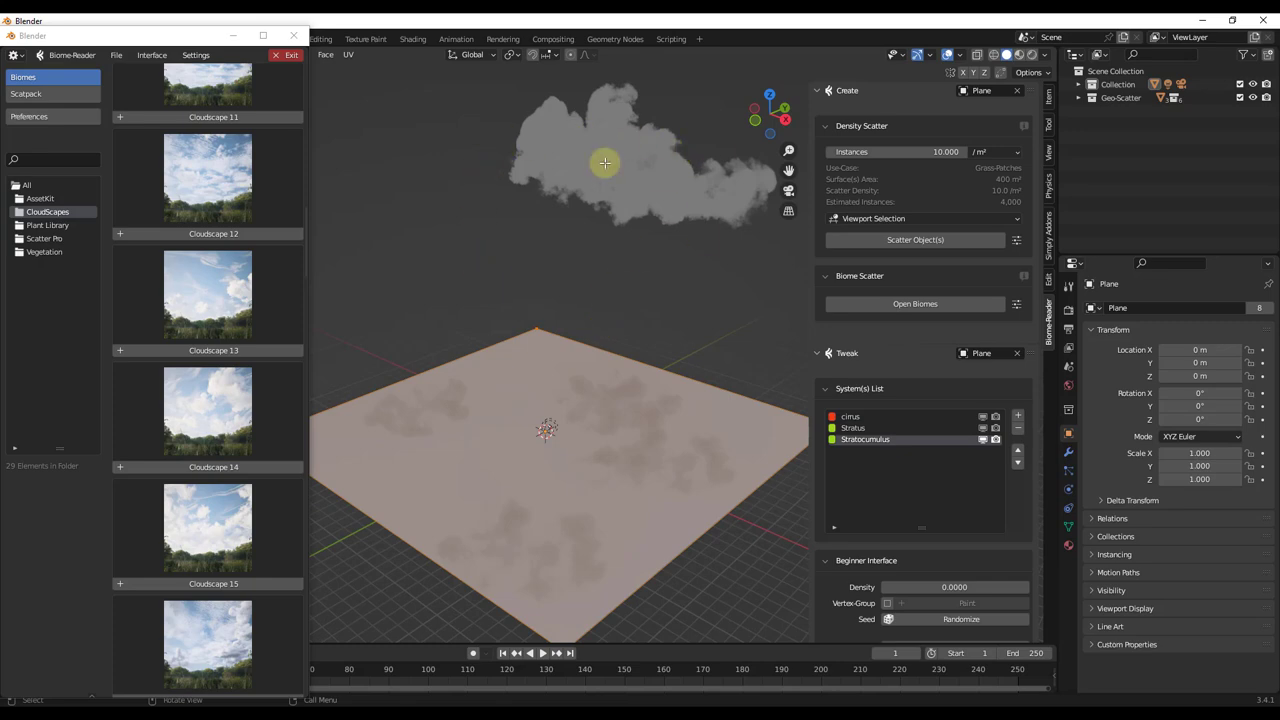
Step: Set the viewport's clip end distance to 10000 m
left_click(1049, 155)
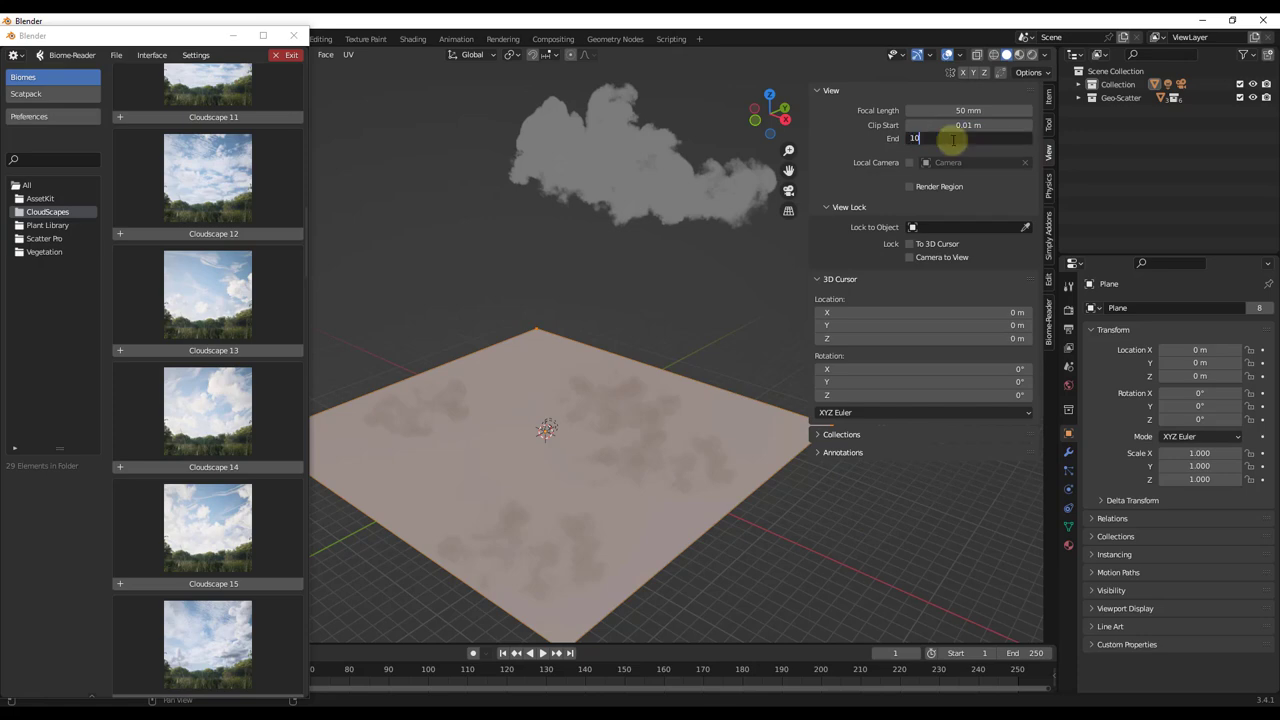
key("Return")
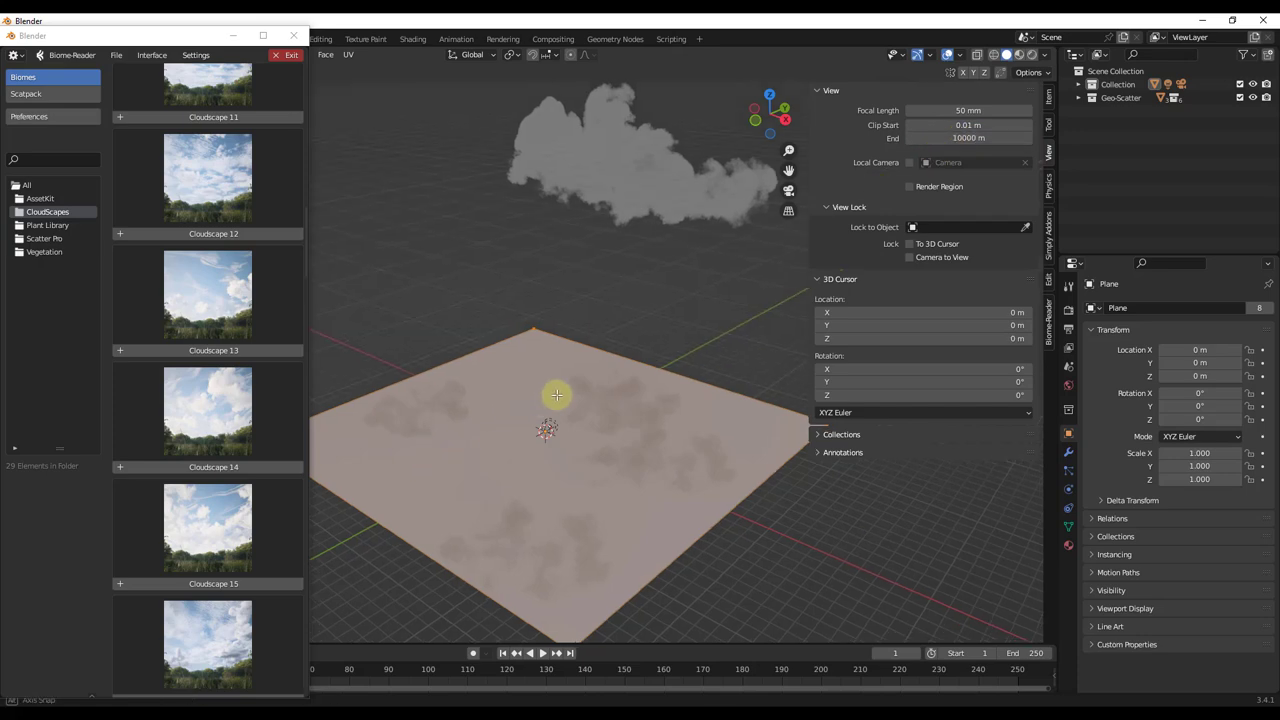
middle_click_drag(551, 391, 593, 396)
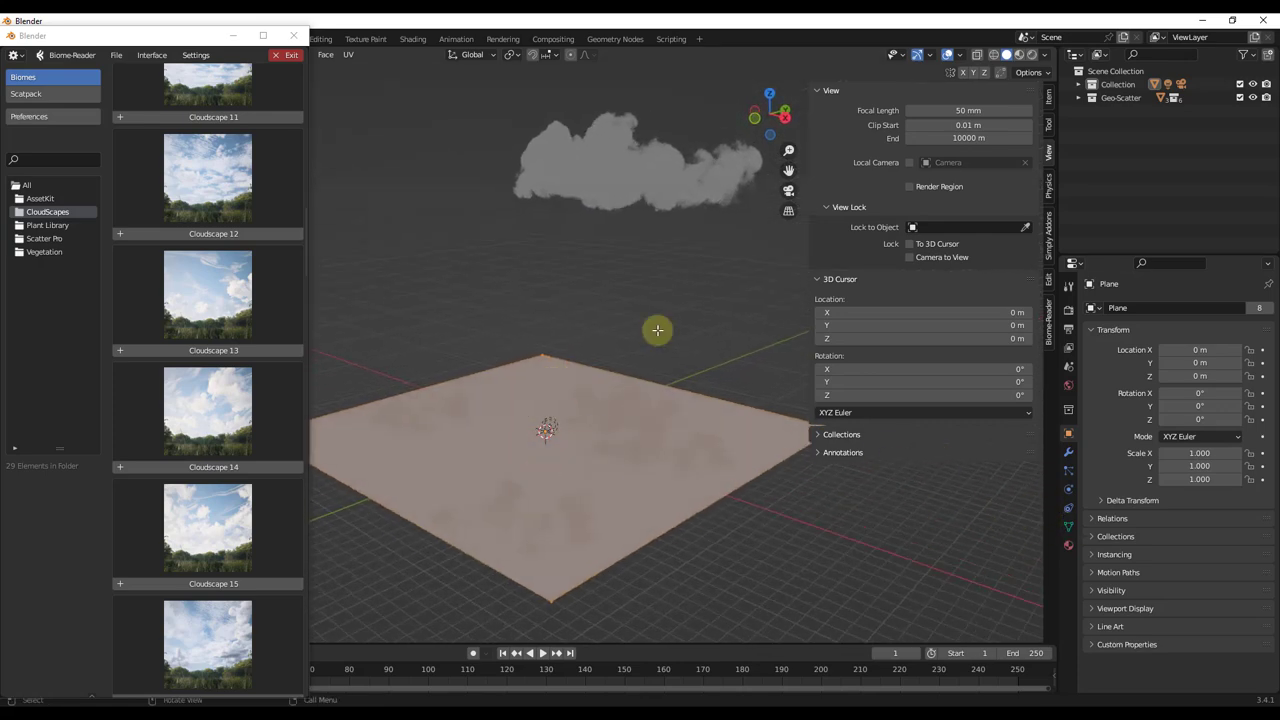
Step: Leave edit mode, look through the camera, and set the camera's clip end to 10000 m
key("KP_0")
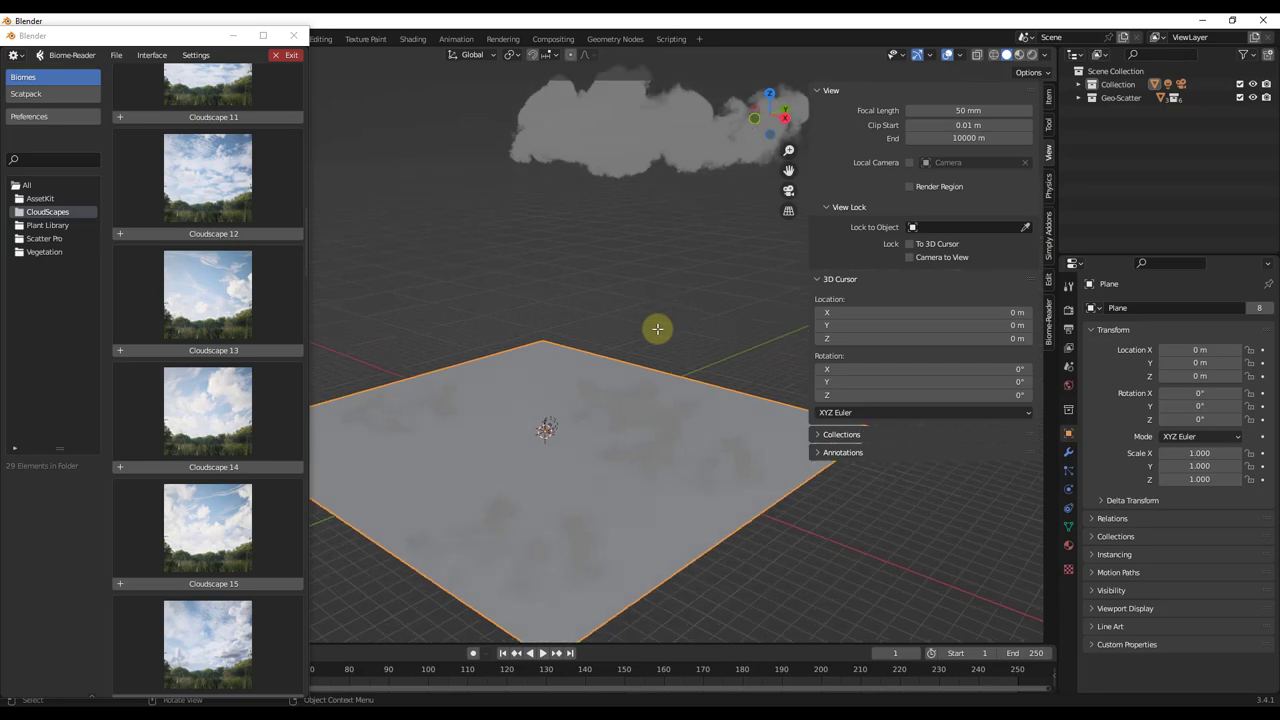
left_click(792, 413)
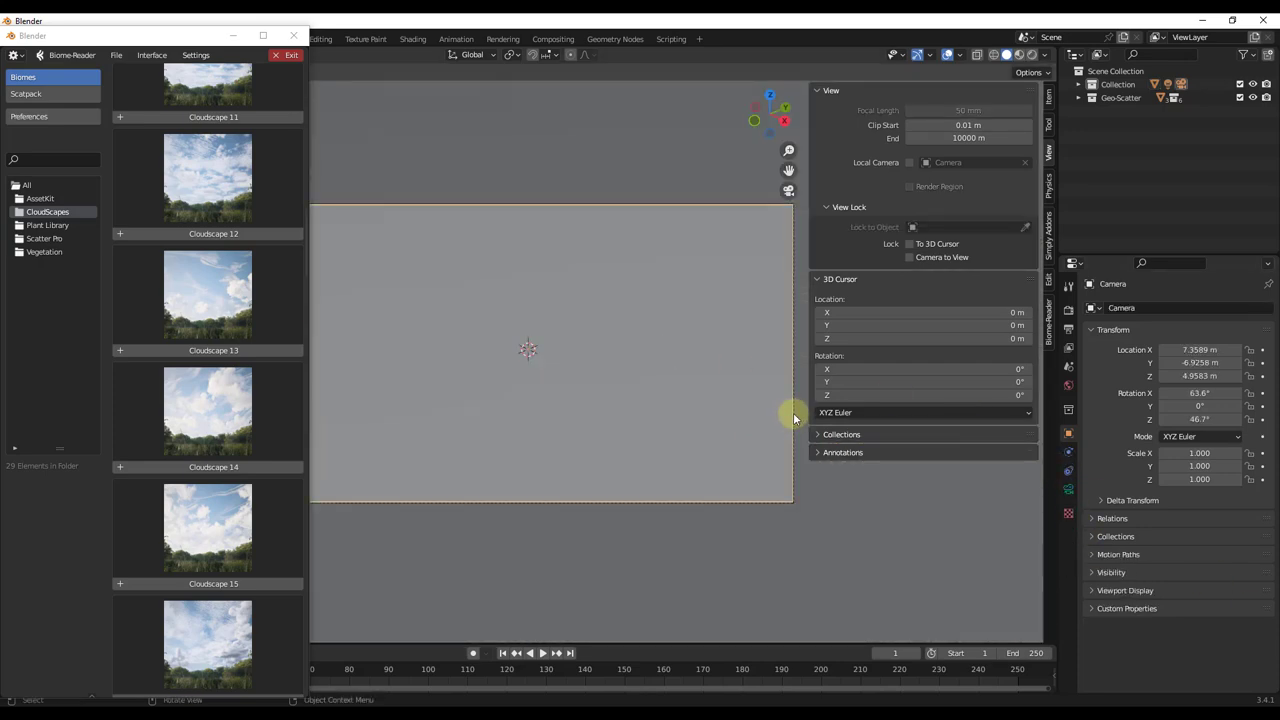
left_click(1068, 489)
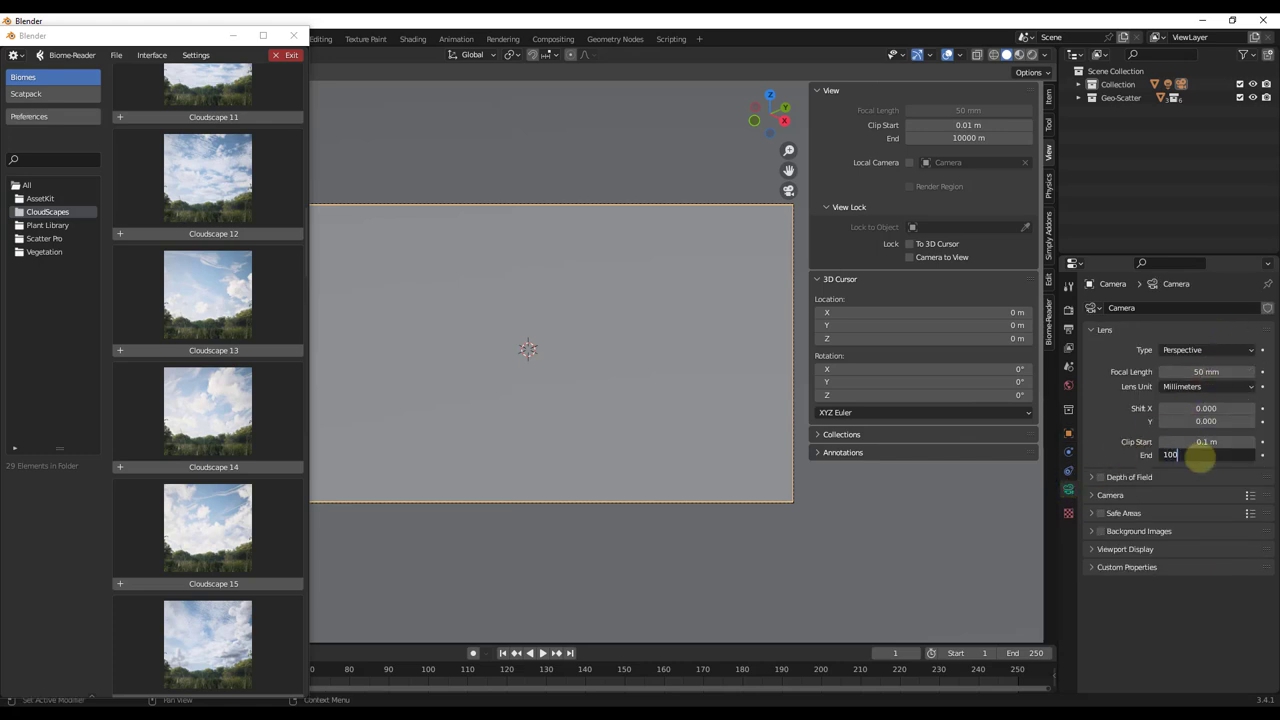
key("Return")
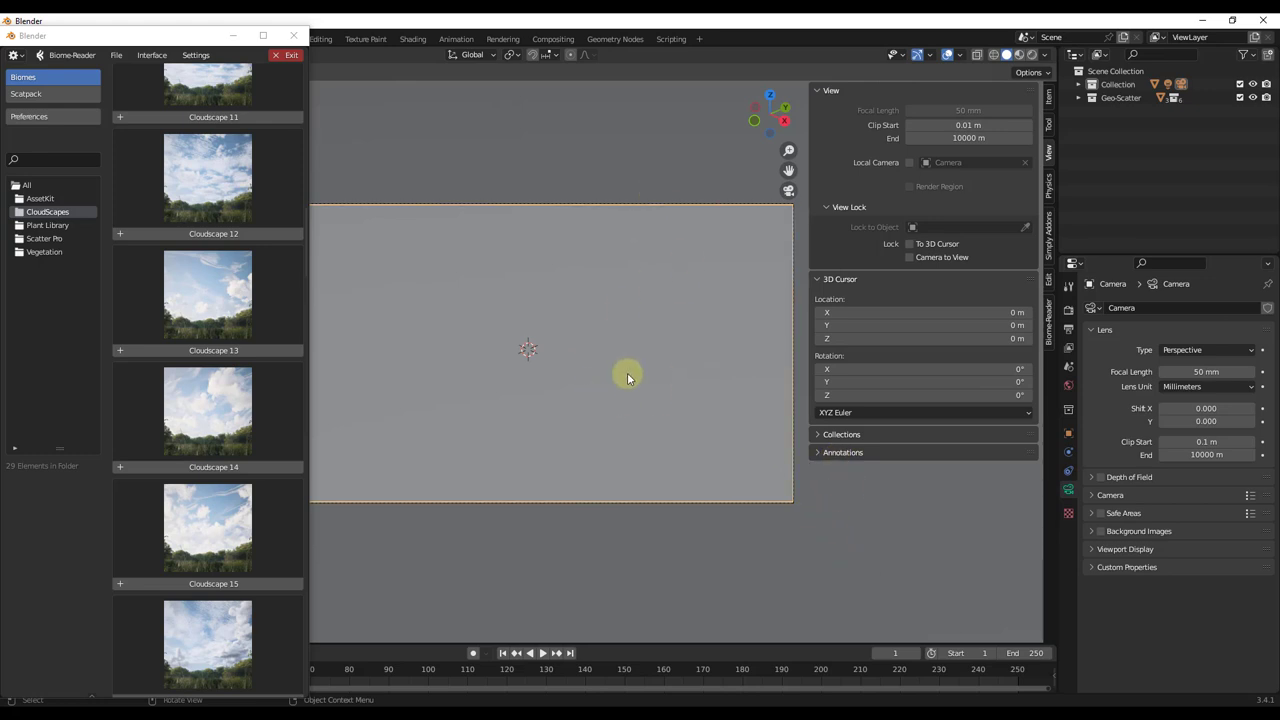
Step: Leave the camera view, select the plane, and enlarge its mesh further in edit mode so that more clouds are scattered
scroll(594, 357, "down", 5)
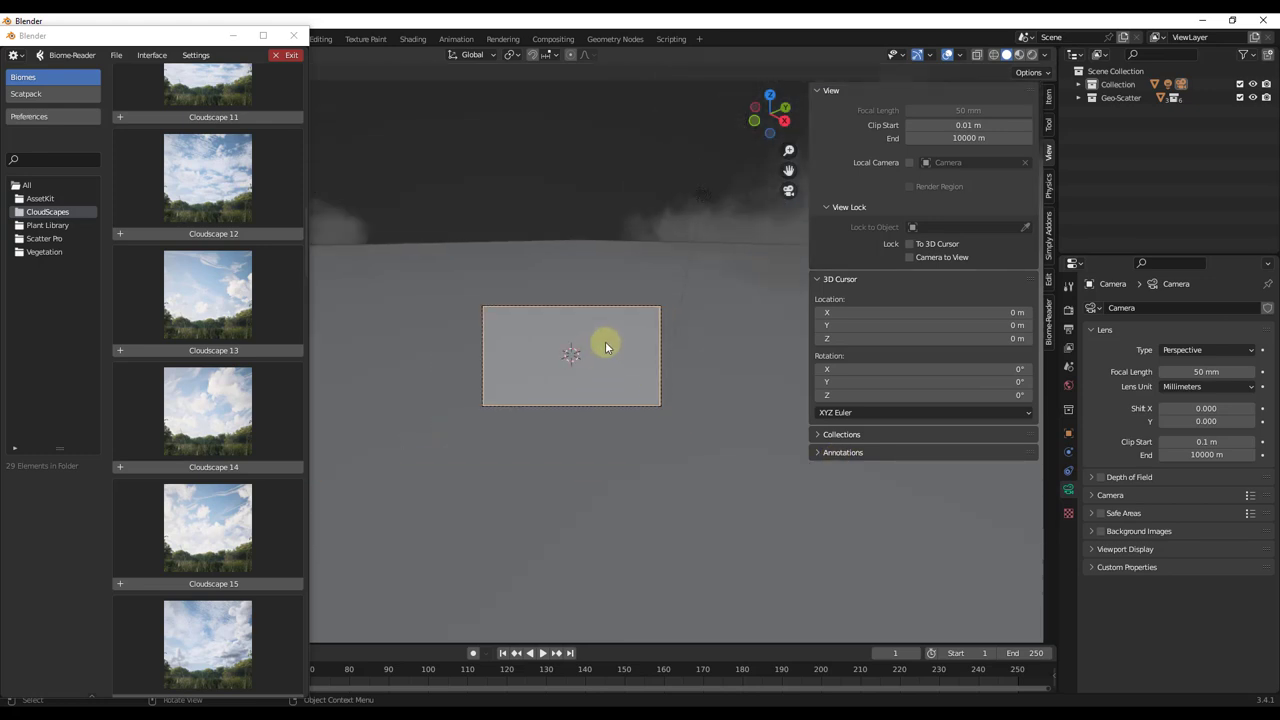
middle_click_drag(605, 346, 580, 441)
left_click(589, 440)
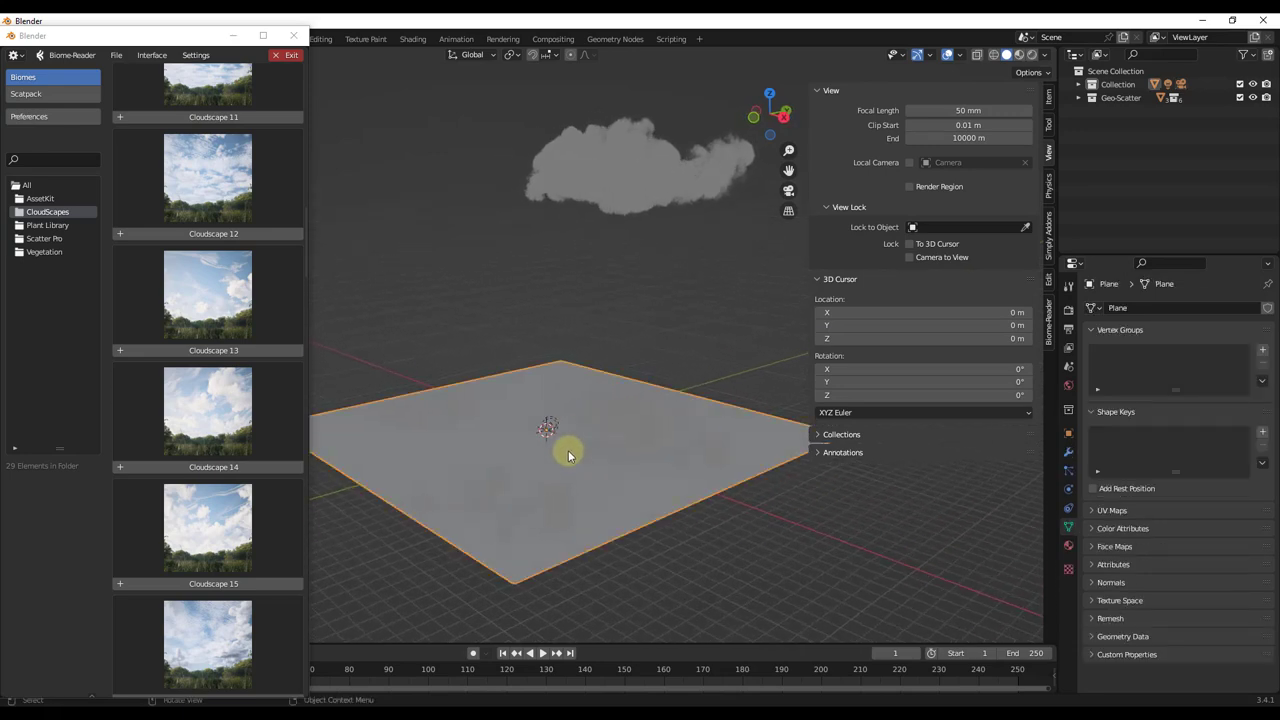
scroll(569, 452, "down", 2)
key("s")
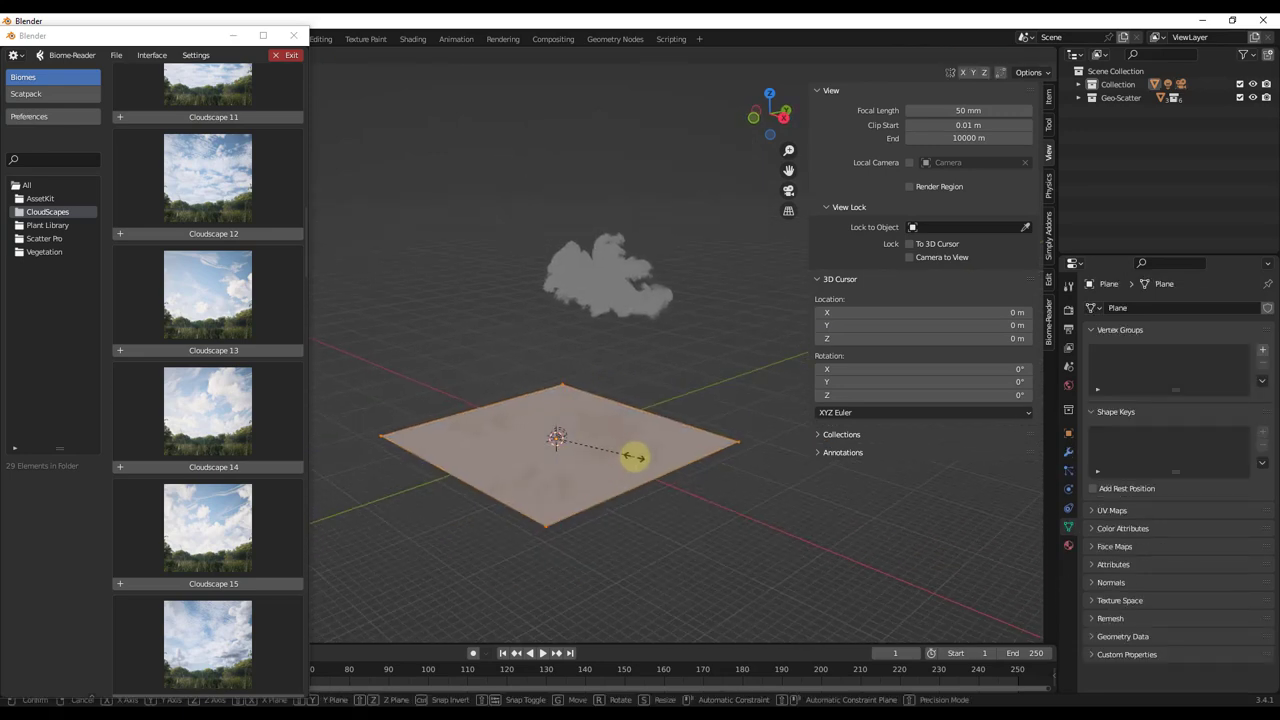
left_click(710, 457)
scroll(694, 340, "down", 4)
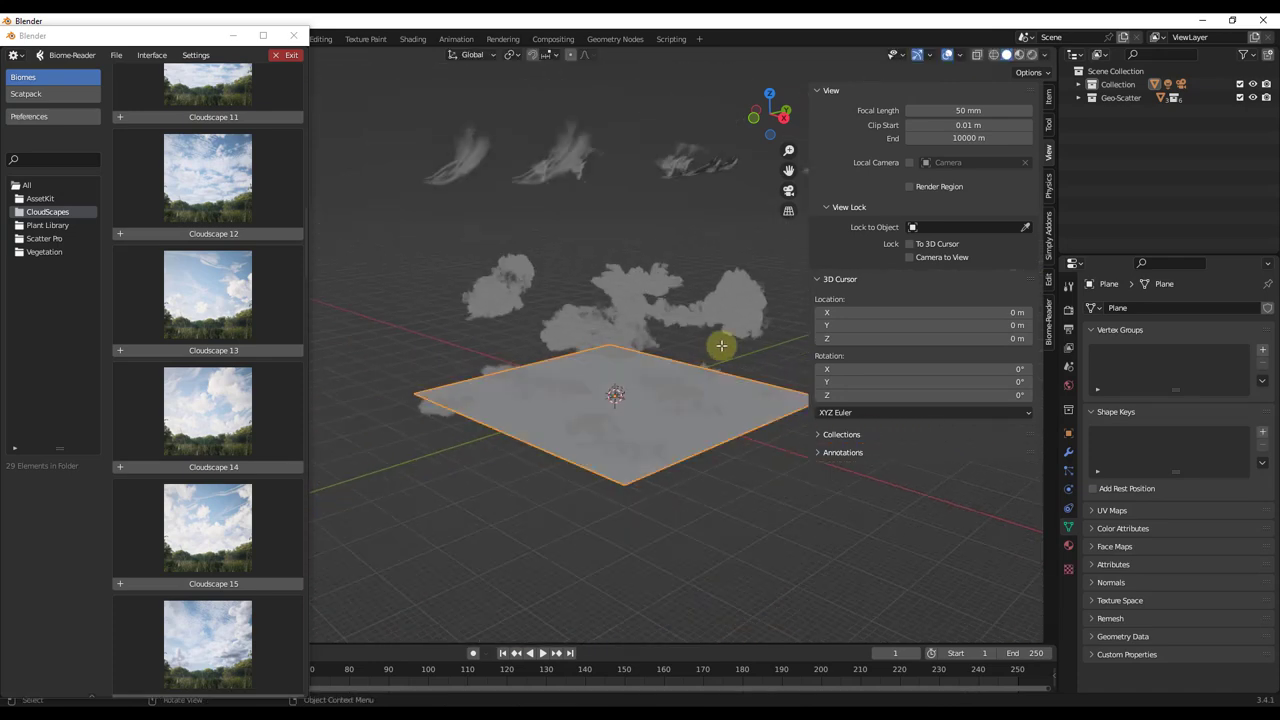
Step: Scale the plane object down with its clouds to about 0.099, and hide the viewport sidebar
key("s")
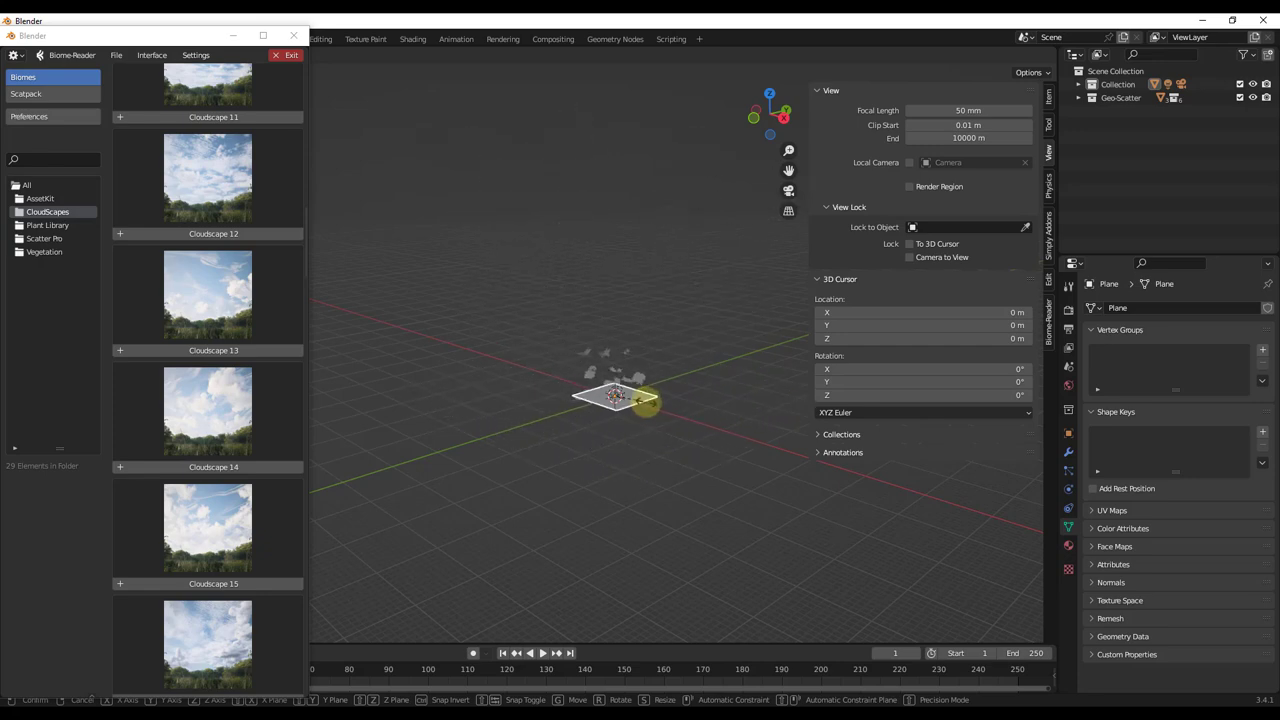
right_click(632, 396)
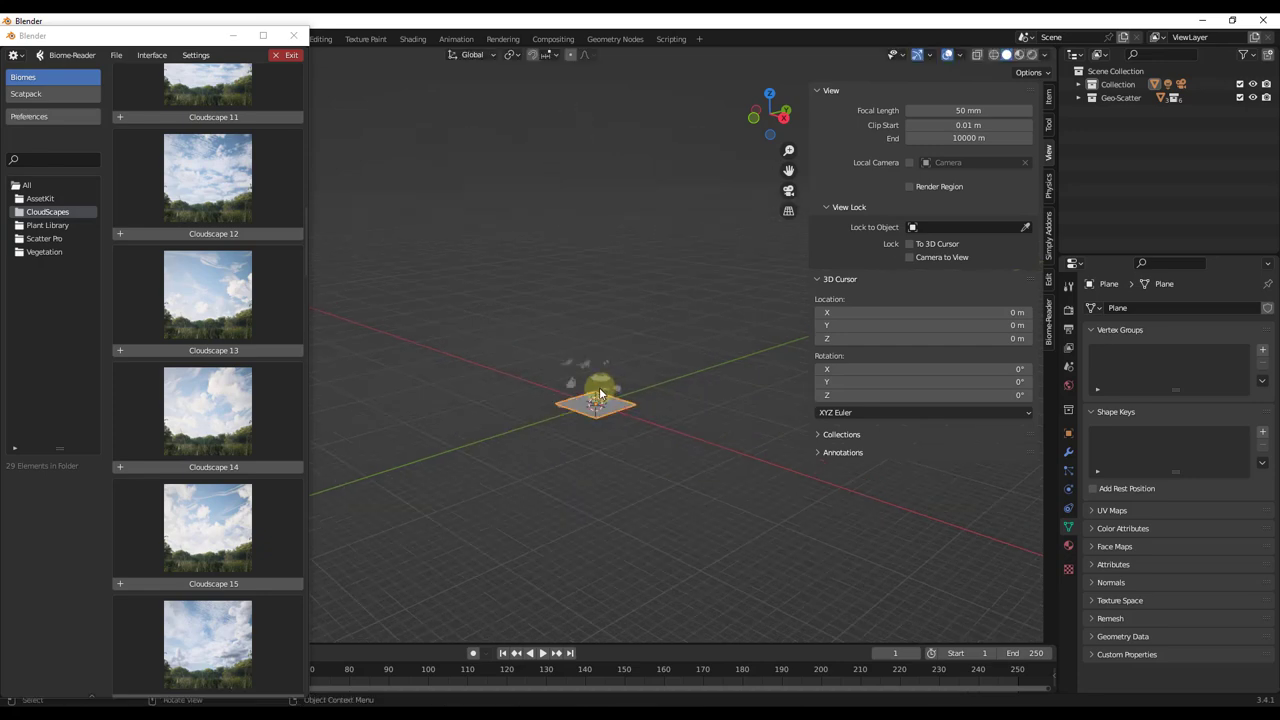
middle_click_drag(596, 393, 492, 144)
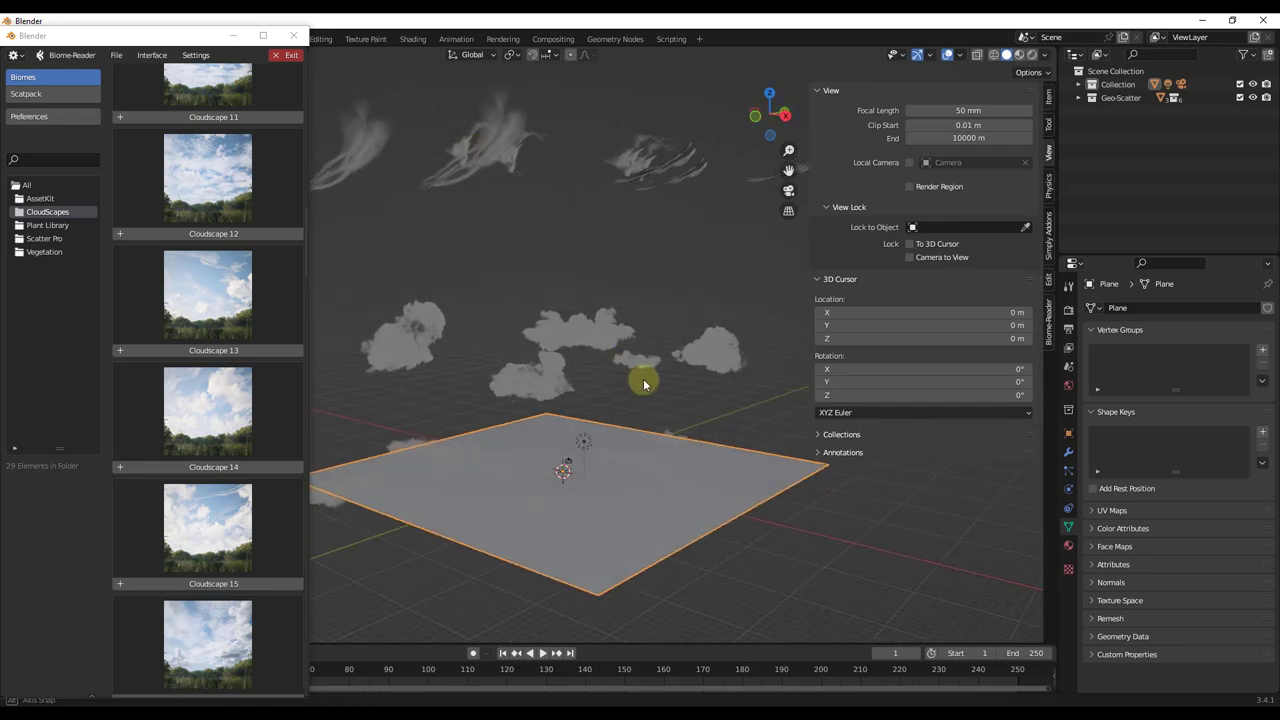
middle_click_drag(643, 374, 540, 287)
key("n")
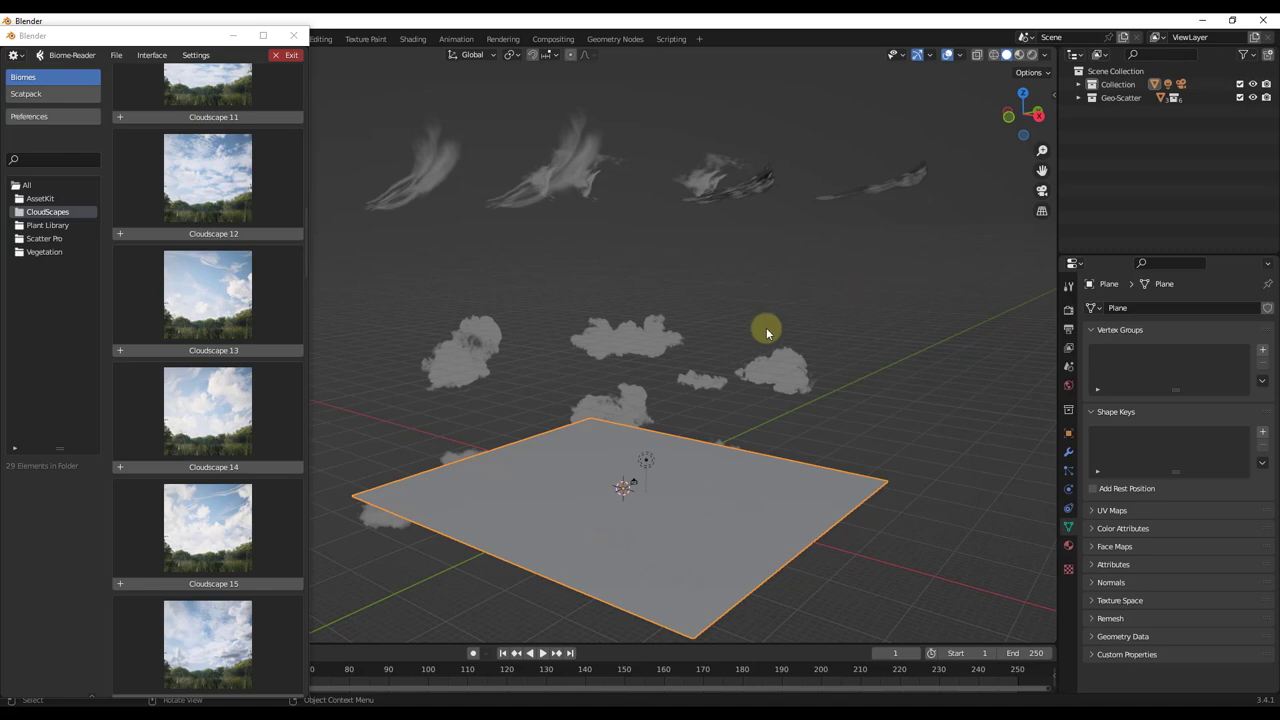
middle_click_drag(763, 352, 780, 343)
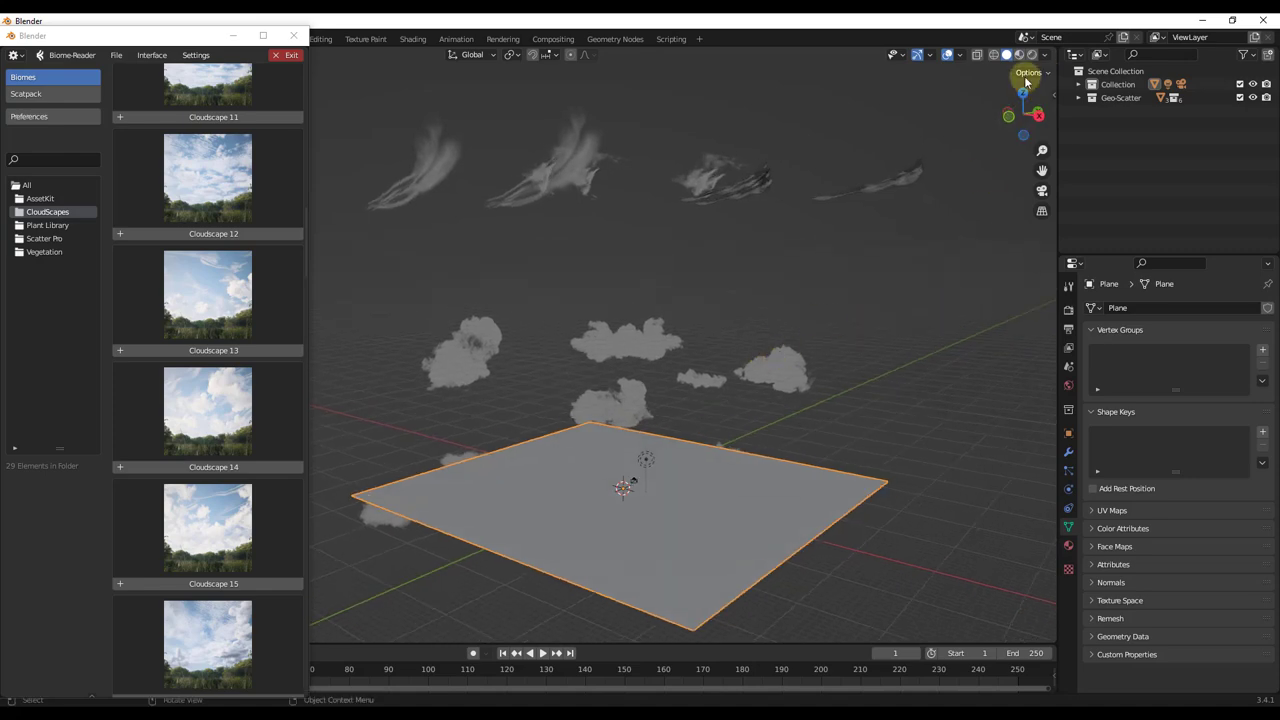
Step: Use a Nishita Sky Texture as the world background color with a strength of 0.5
left_click(1068, 384)
left_click(1165, 398)
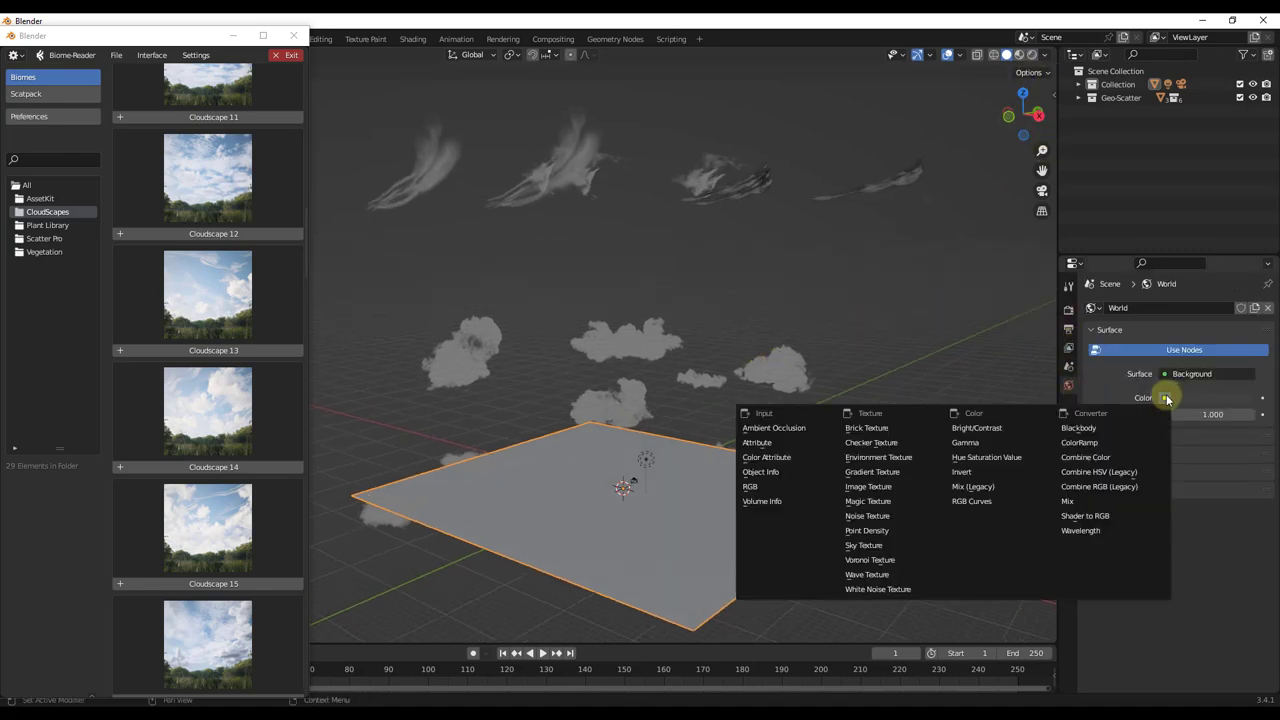
left_click(863, 545)
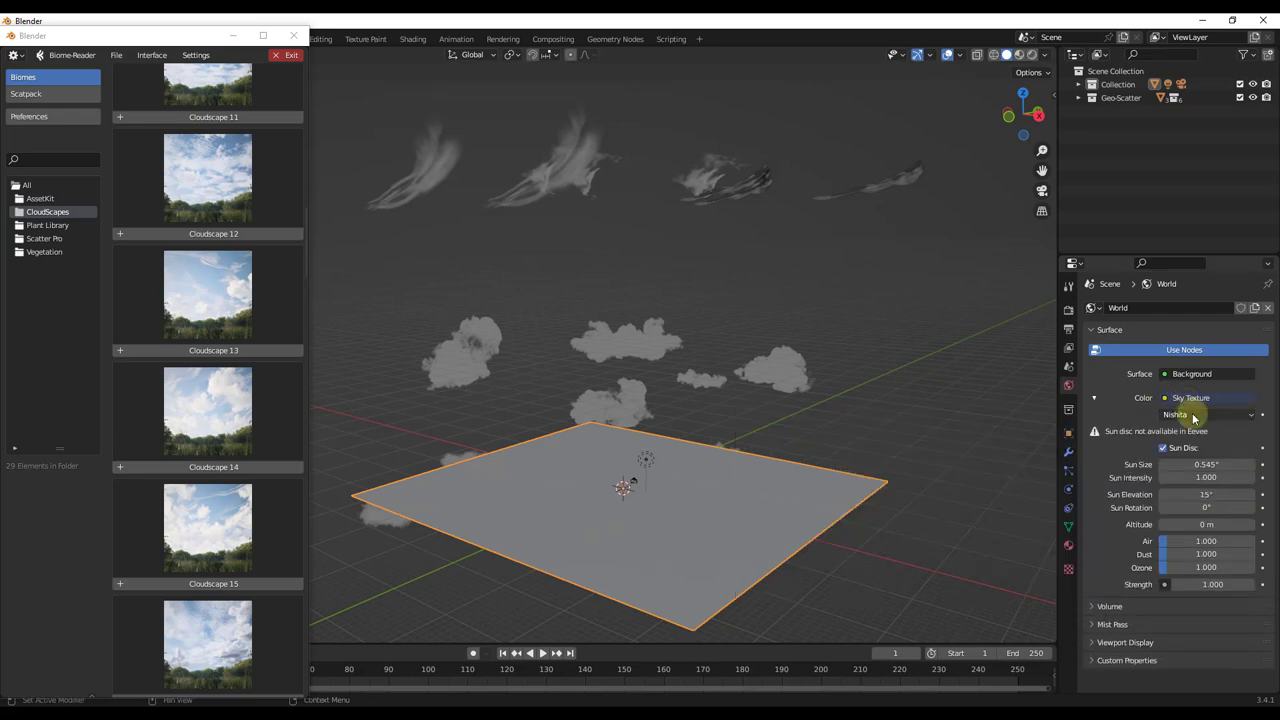
double_click(1203, 584)
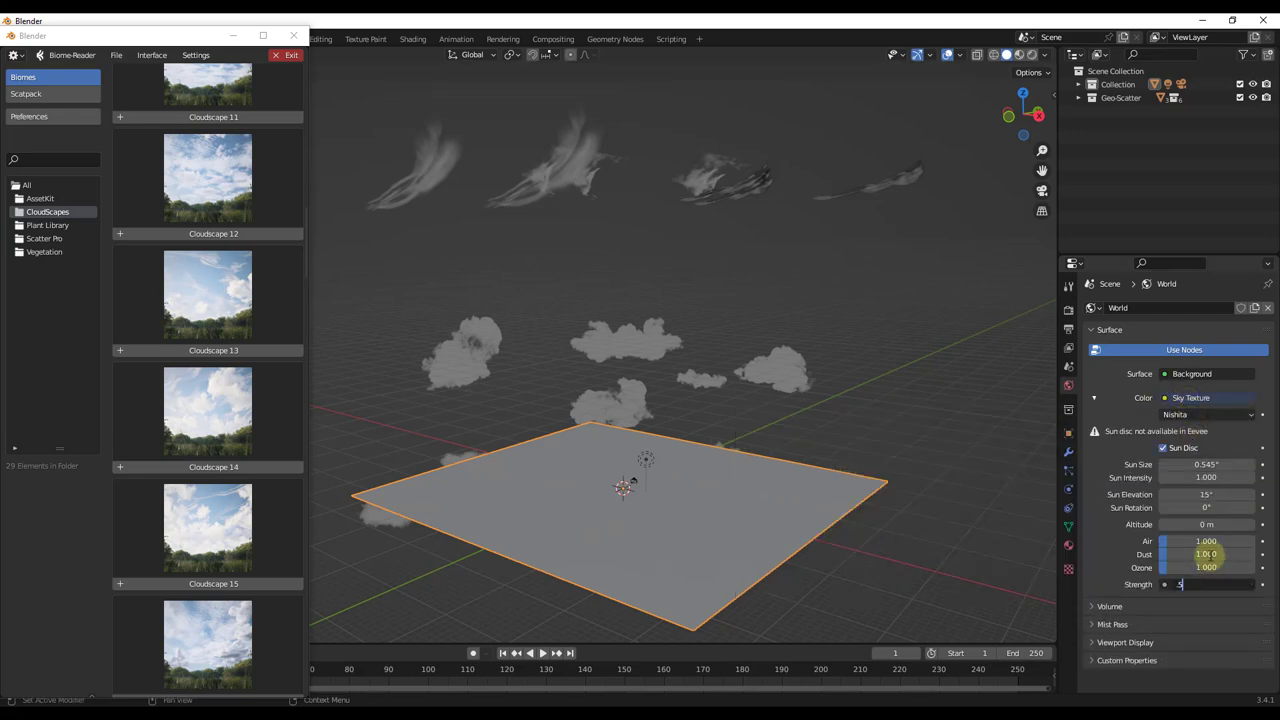
type(".5")
key("Return")
middle_click_drag(822, 468, 823, 458)
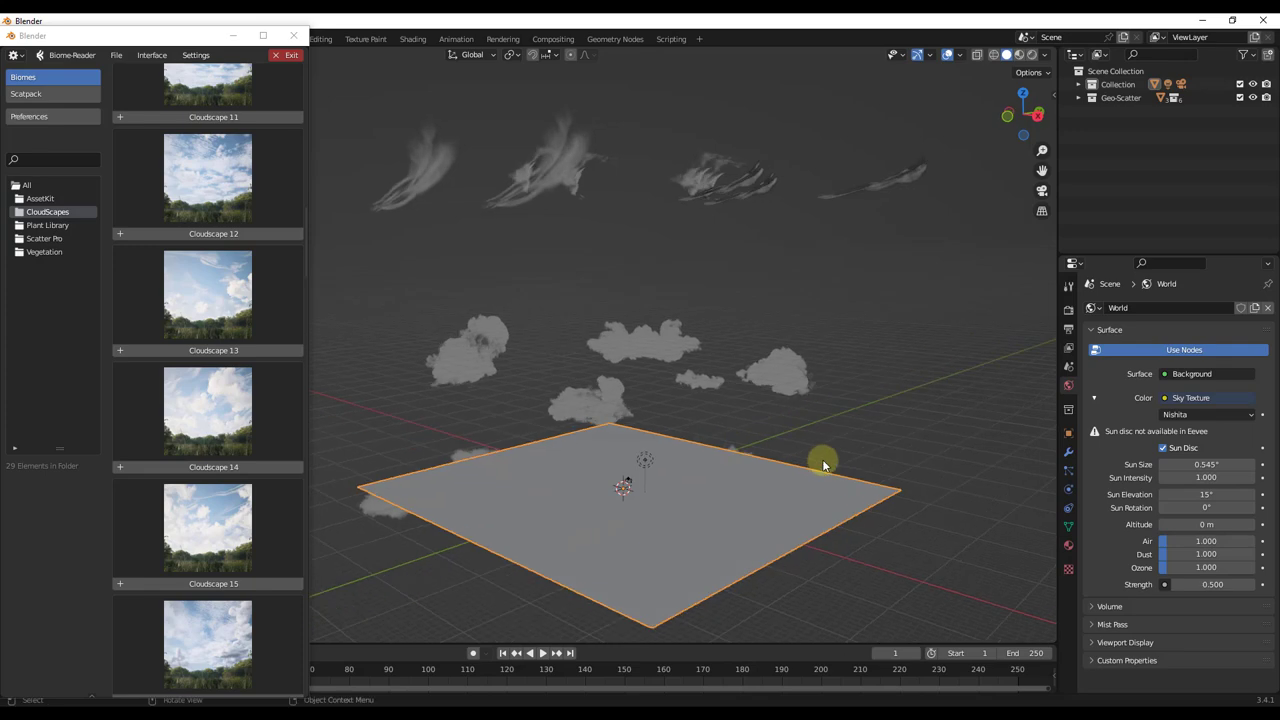
Step: Set the render engine to Cycles and preview the clouds with rendered viewport shading
left_click(1068, 309)
left_click(1183, 308)
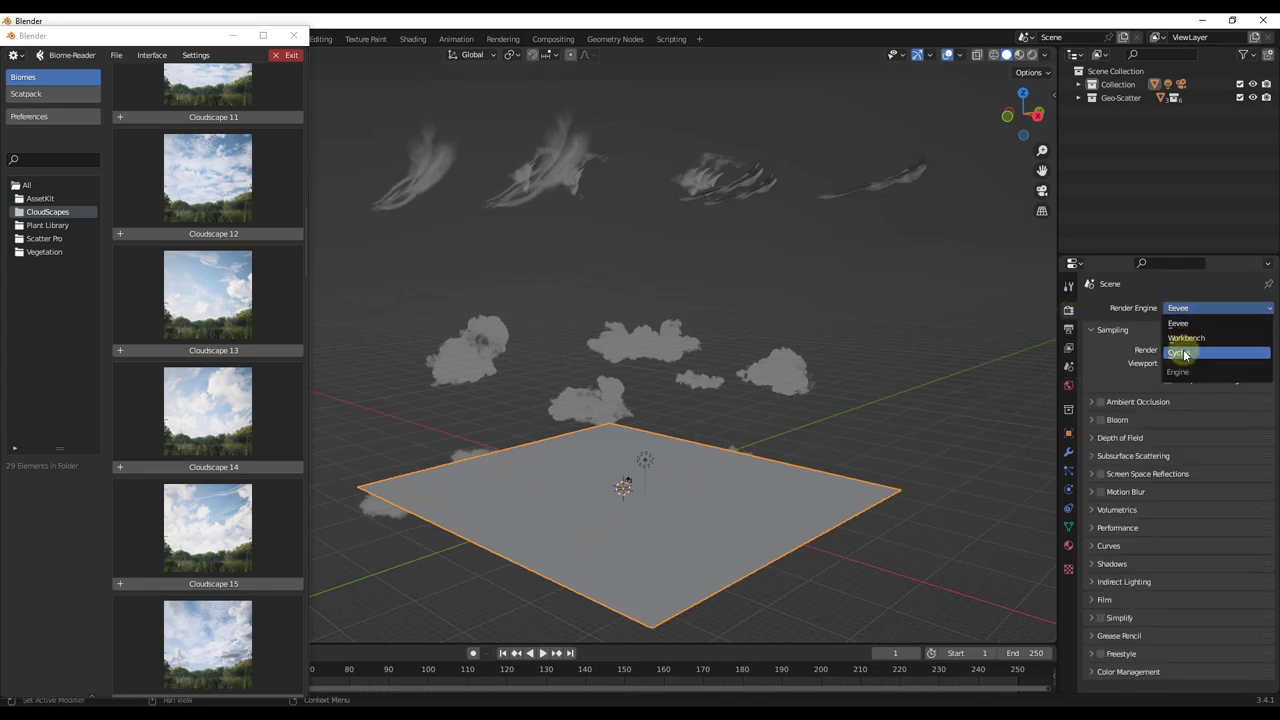
left_click(1188, 352)
left_click(1181, 345)
left_click(1186, 364)
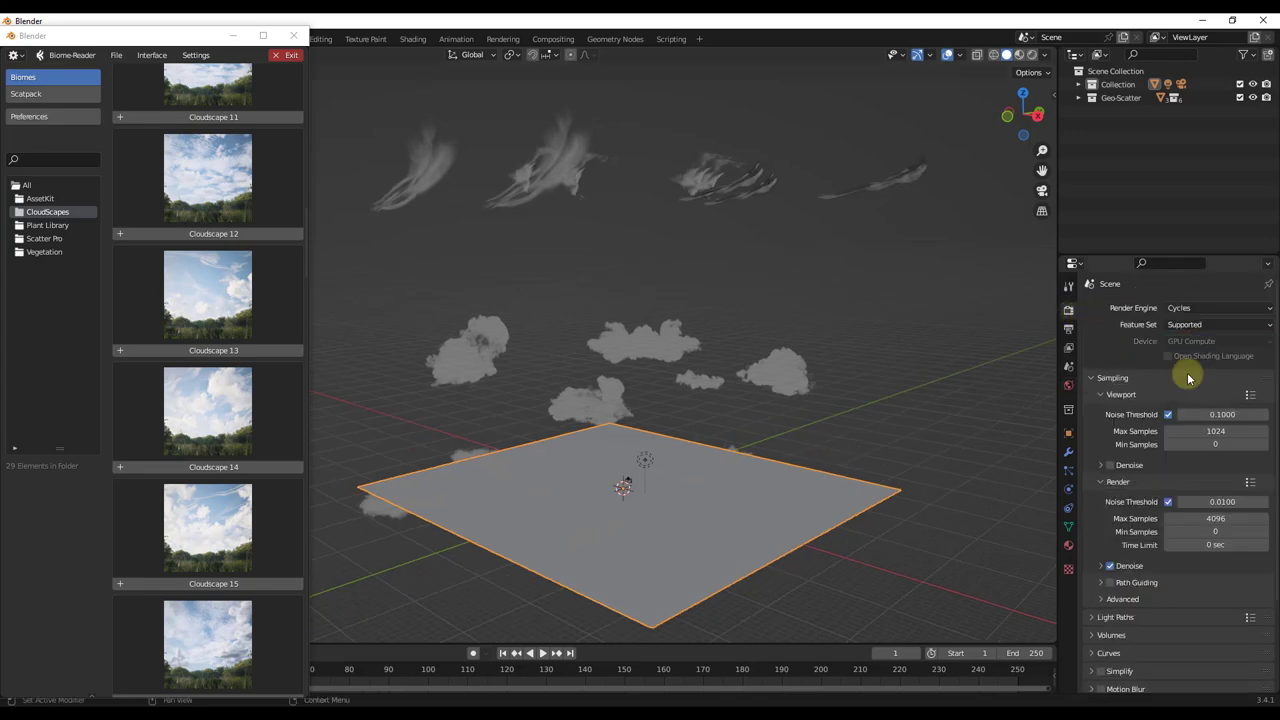
left_click(1033, 55)
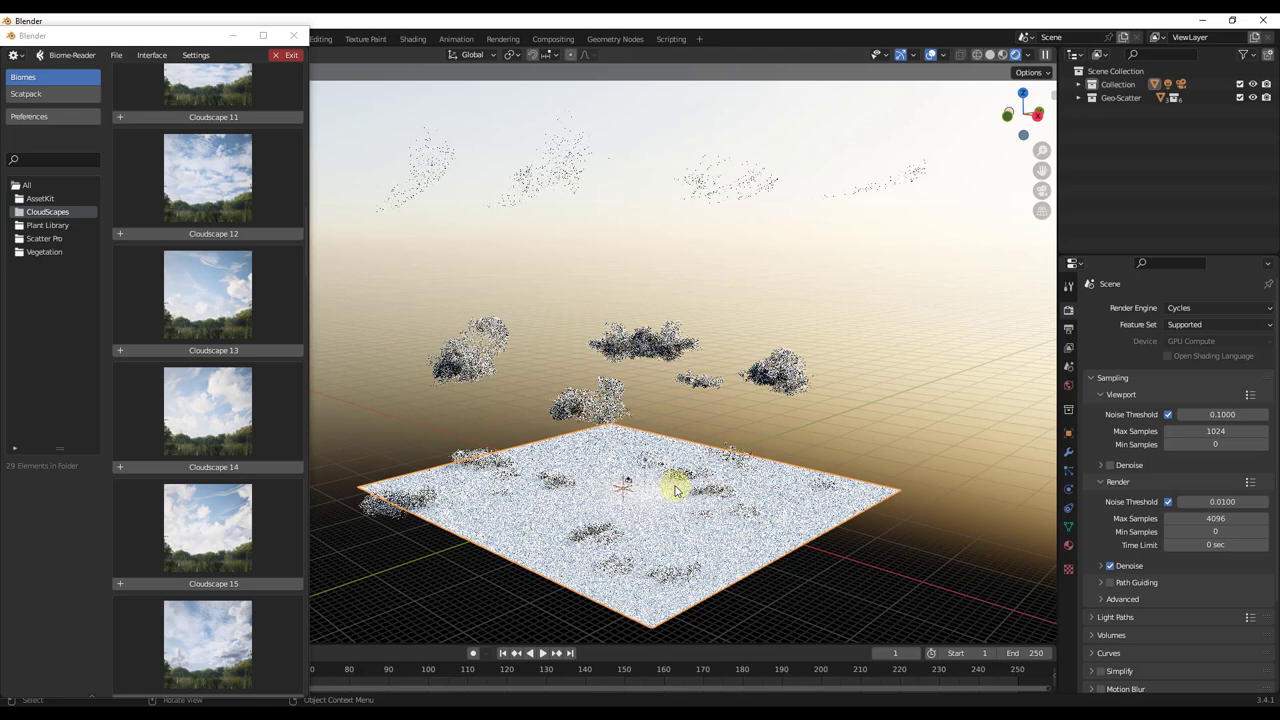
scroll(676, 490, "up", 5)
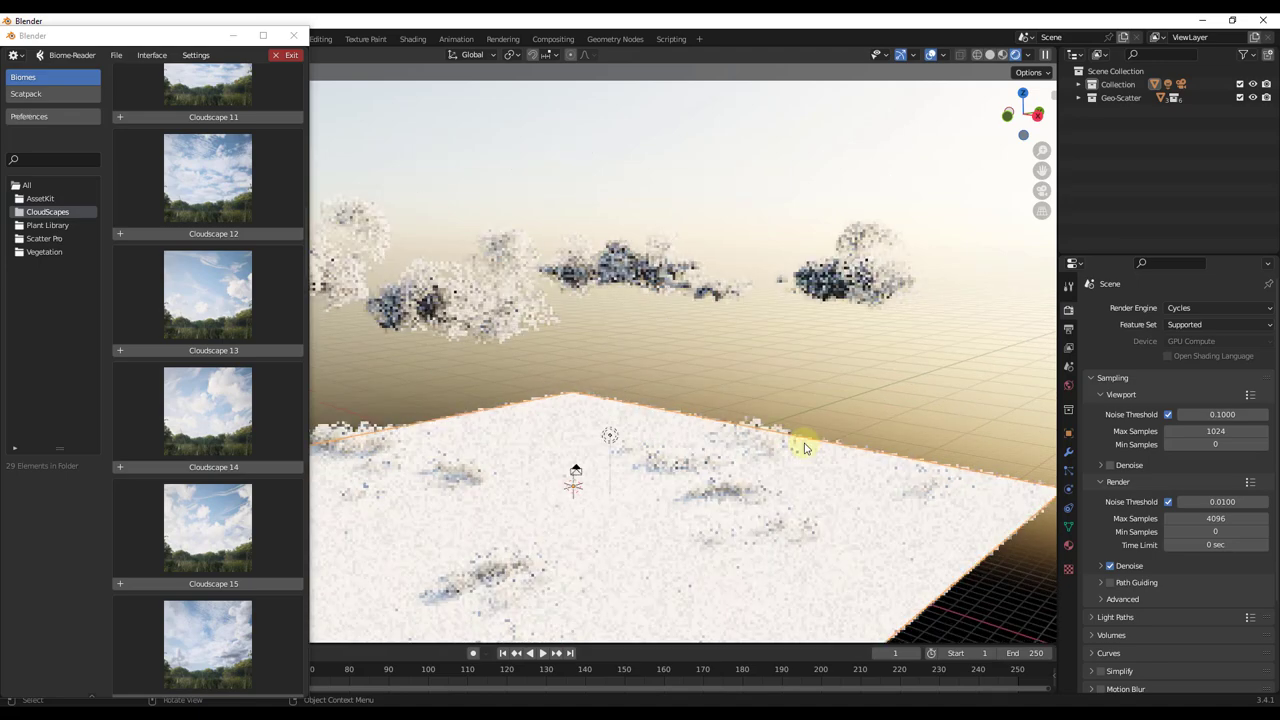
middle_click_drag(684, 465, 611, 486)
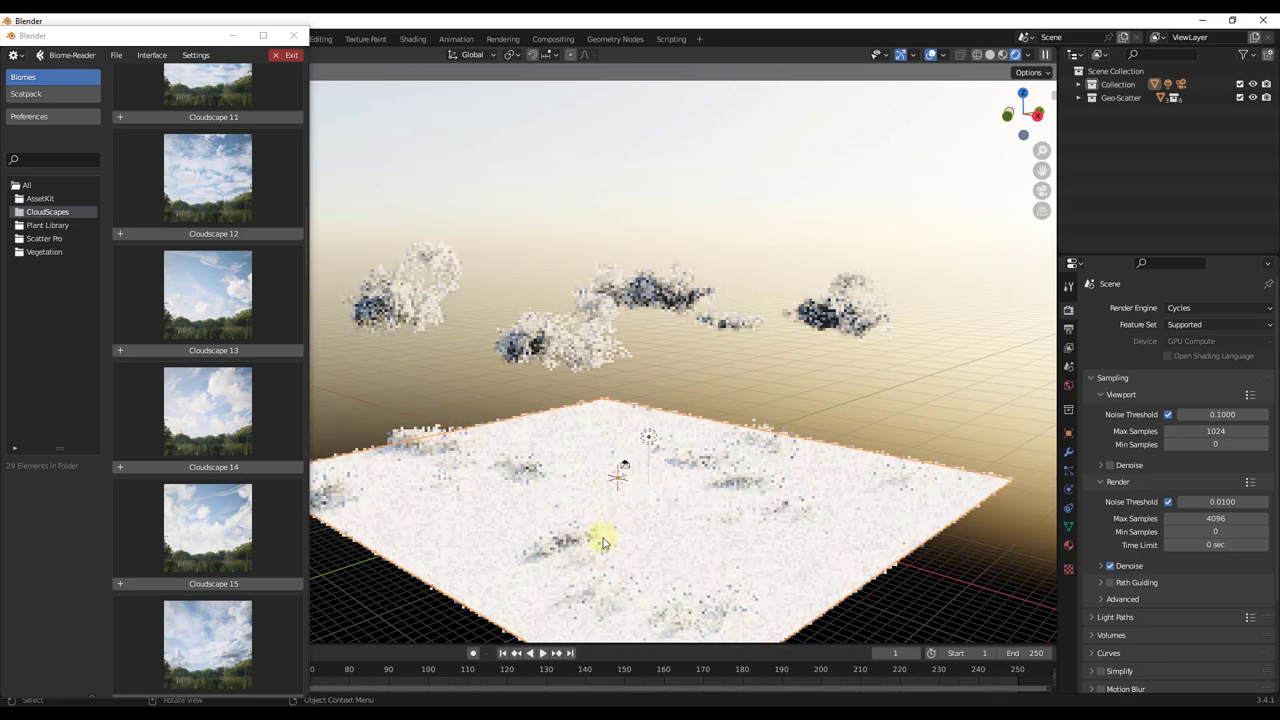
Step: Turn off the plane's camera, diffuse, glossy, transmission, volume scatter and shadow ray visibility, and view the clouds from below
left_click(1068, 436)
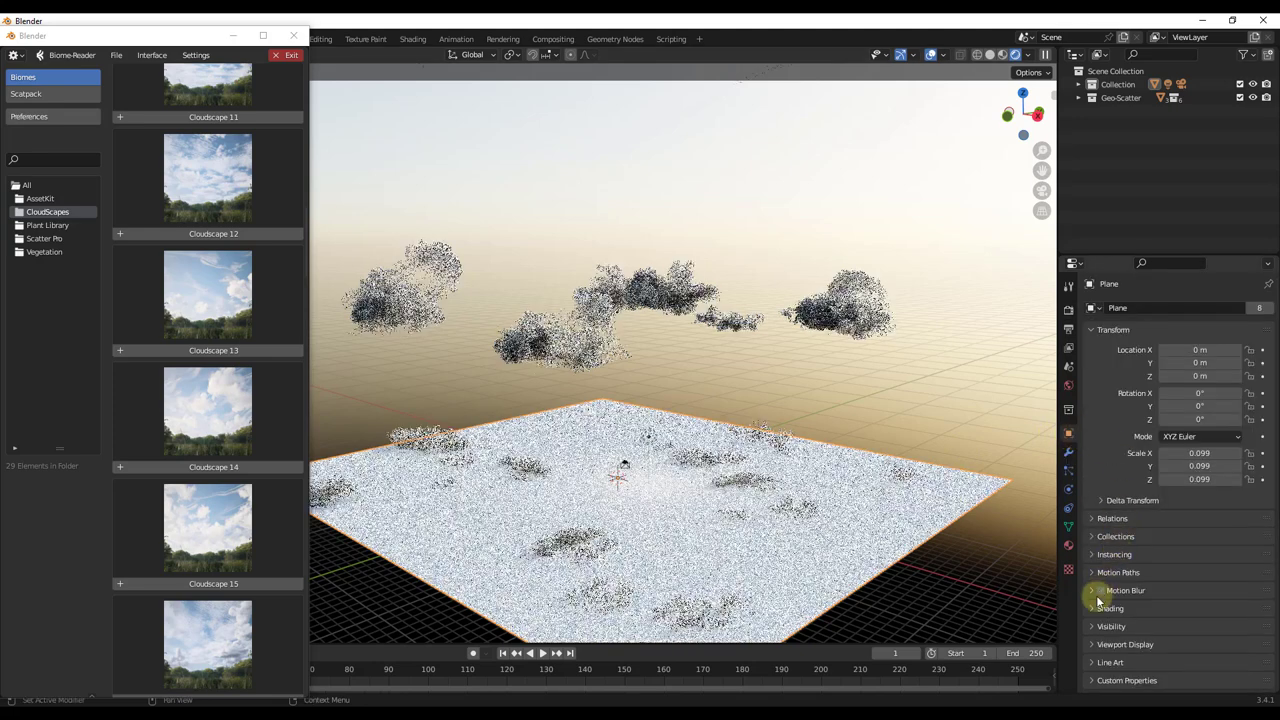
left_click(1090, 626)
scroll(1146, 491, "down", 1)
scroll(1146, 491, "down", 5)
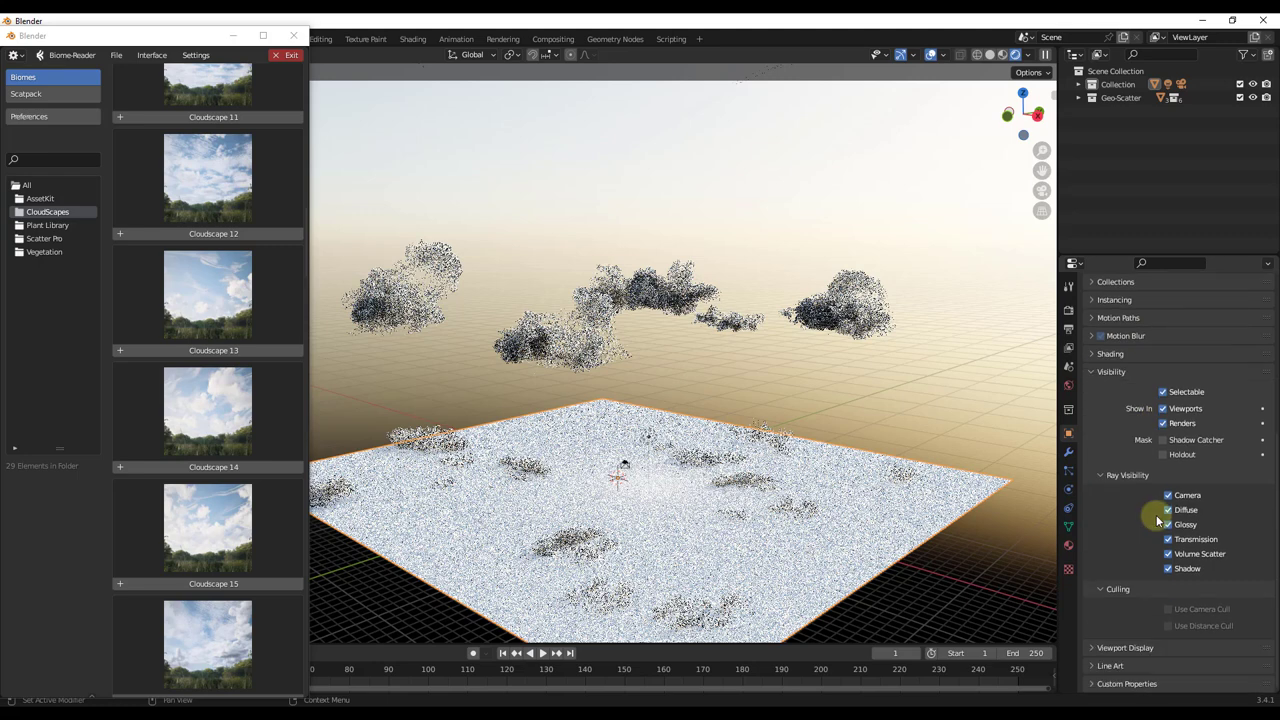
left_click(1167, 496)
left_click(1168, 510)
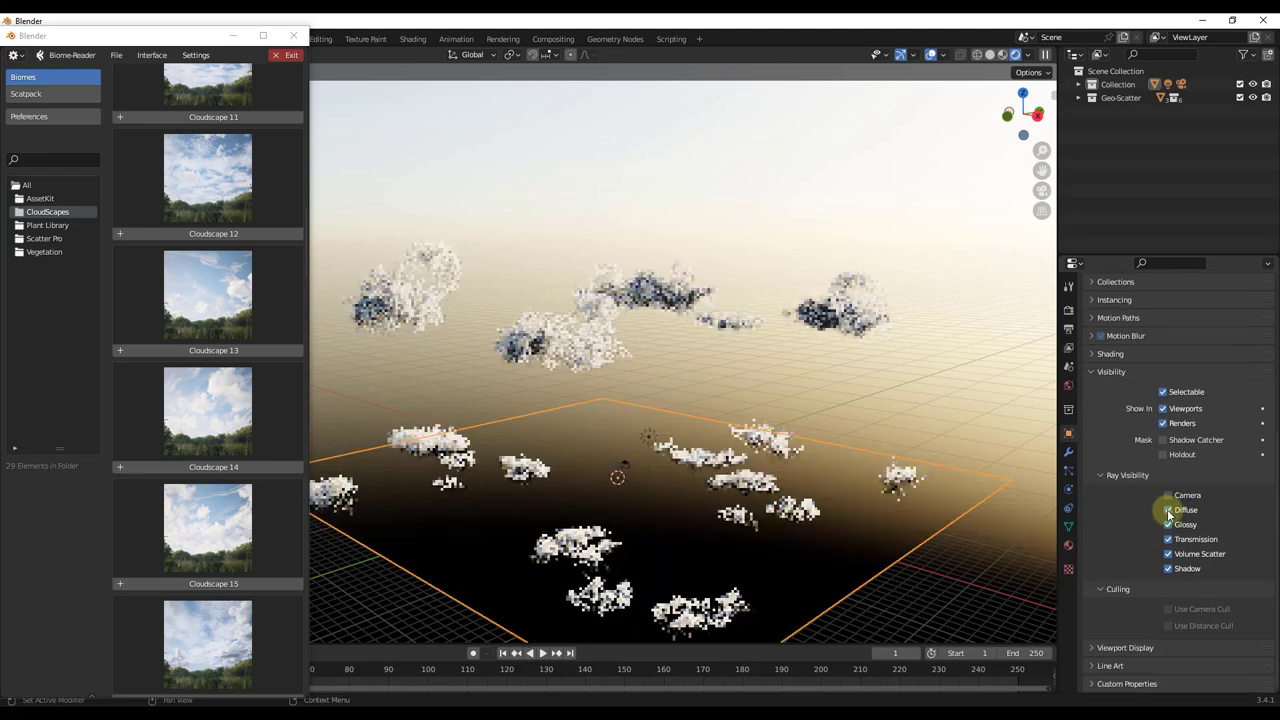
left_click(1170, 525)
left_click(1168, 539)
left_click(1168, 553)
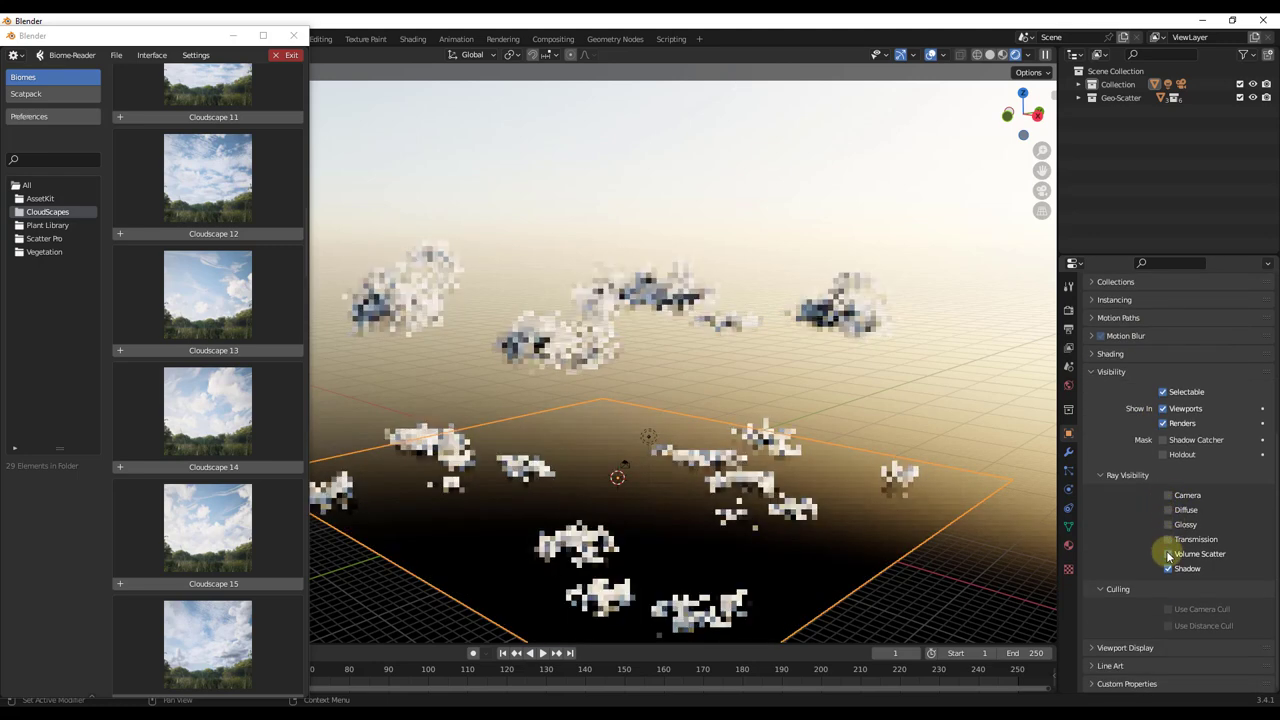
left_click(1168, 568)
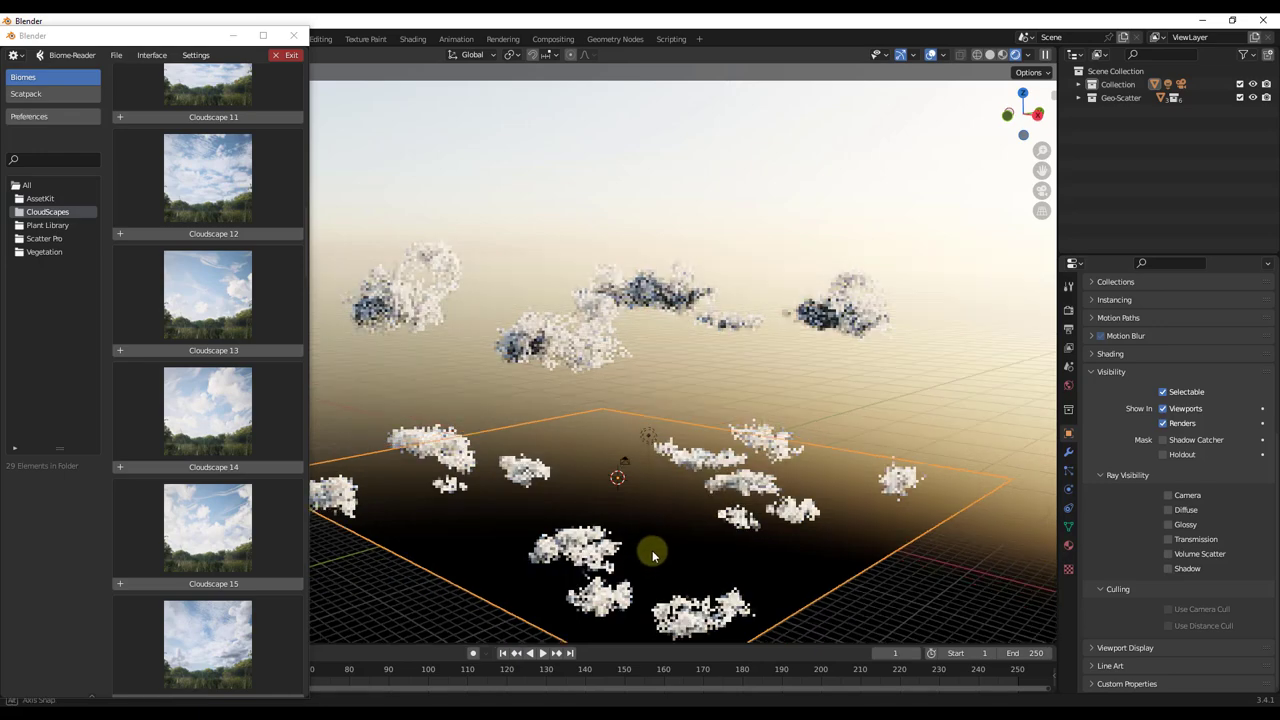
middle_click_drag(651, 551, 648, 426)
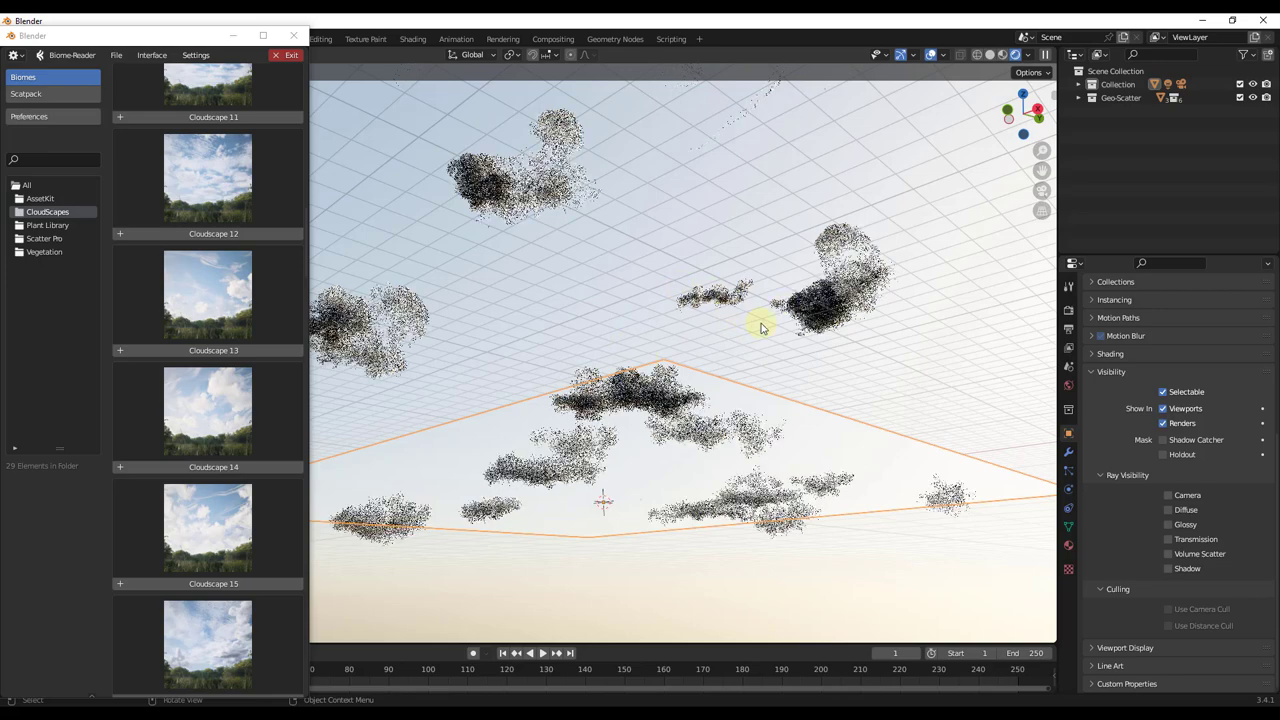
middle_click_drag(714, 337, 714, 337)
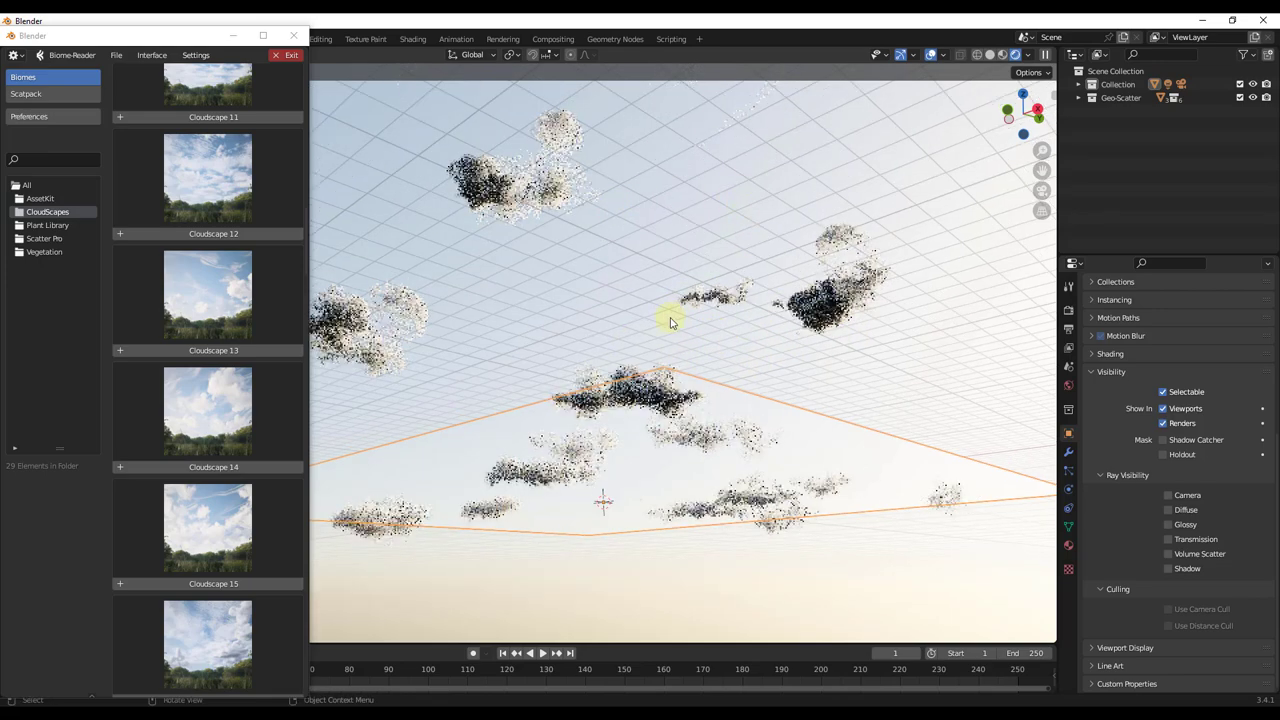